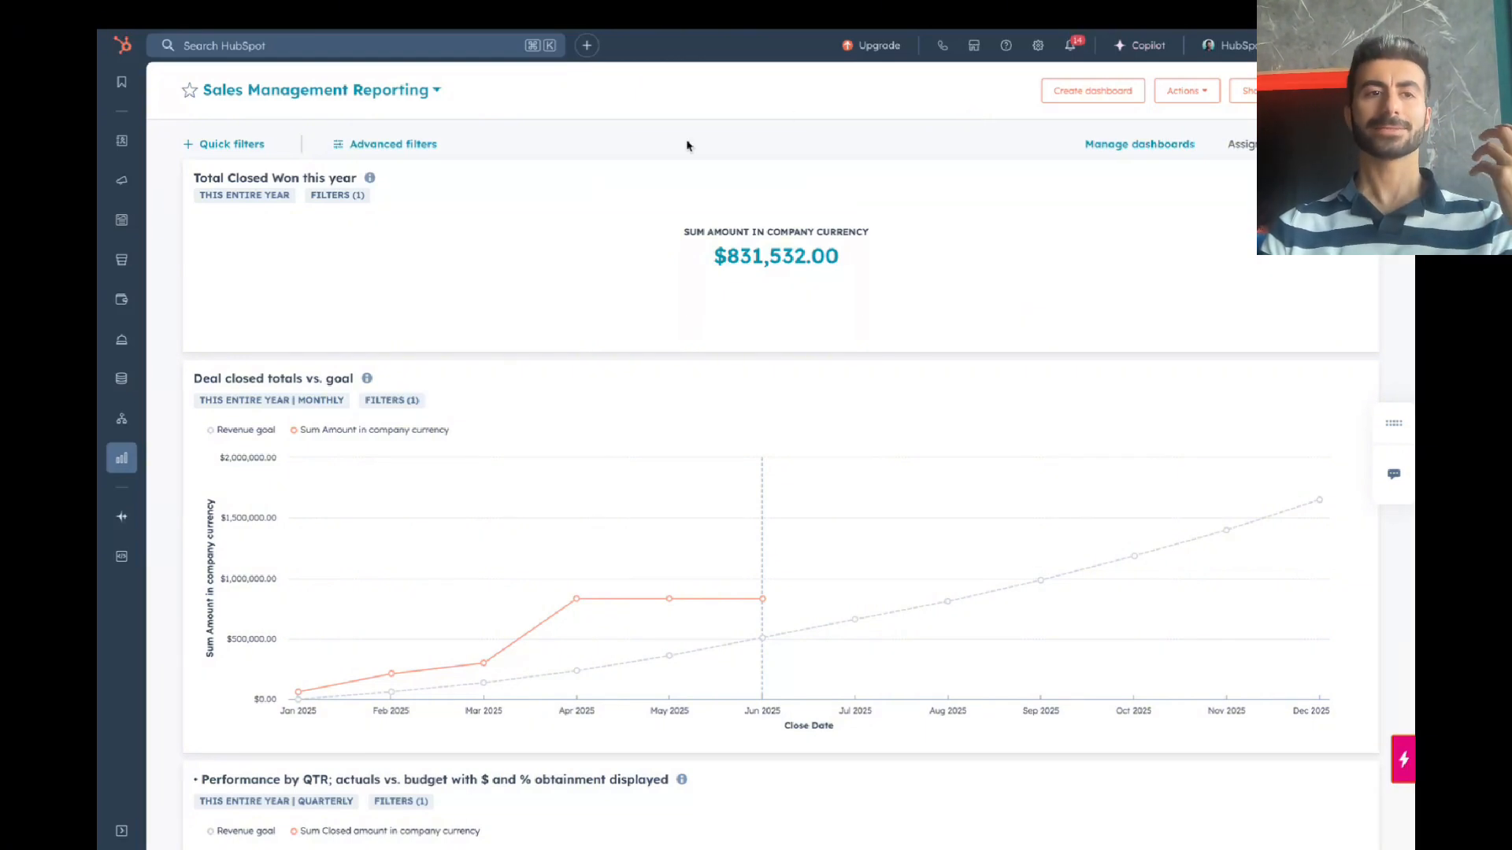
Step: Browse through the list of dashboards, then close it without switching
click(399, 102)
click(400, 102)
click(399, 103)
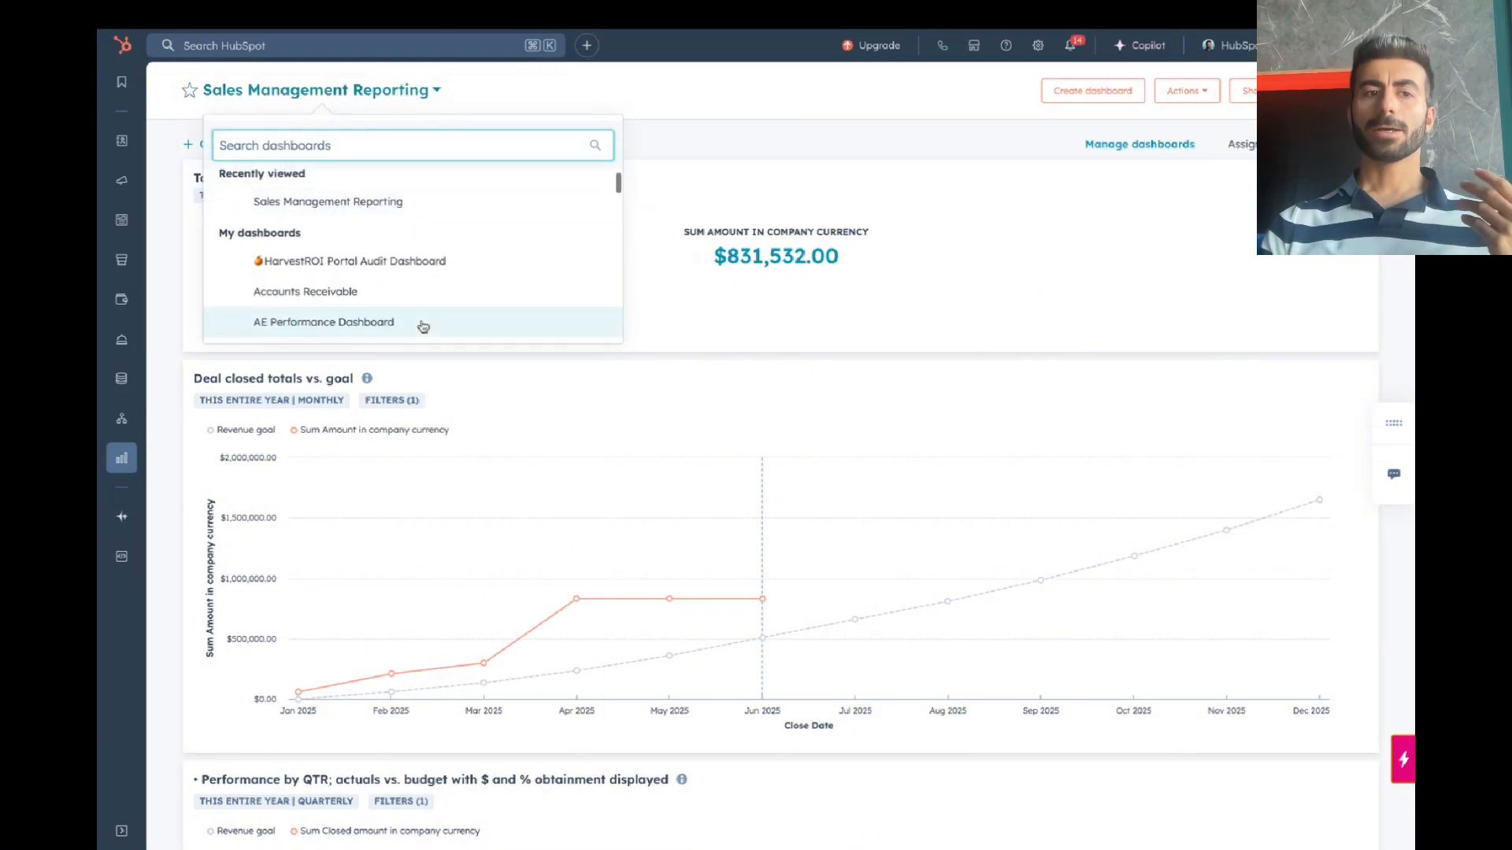
scroll(423, 326, down, 3)
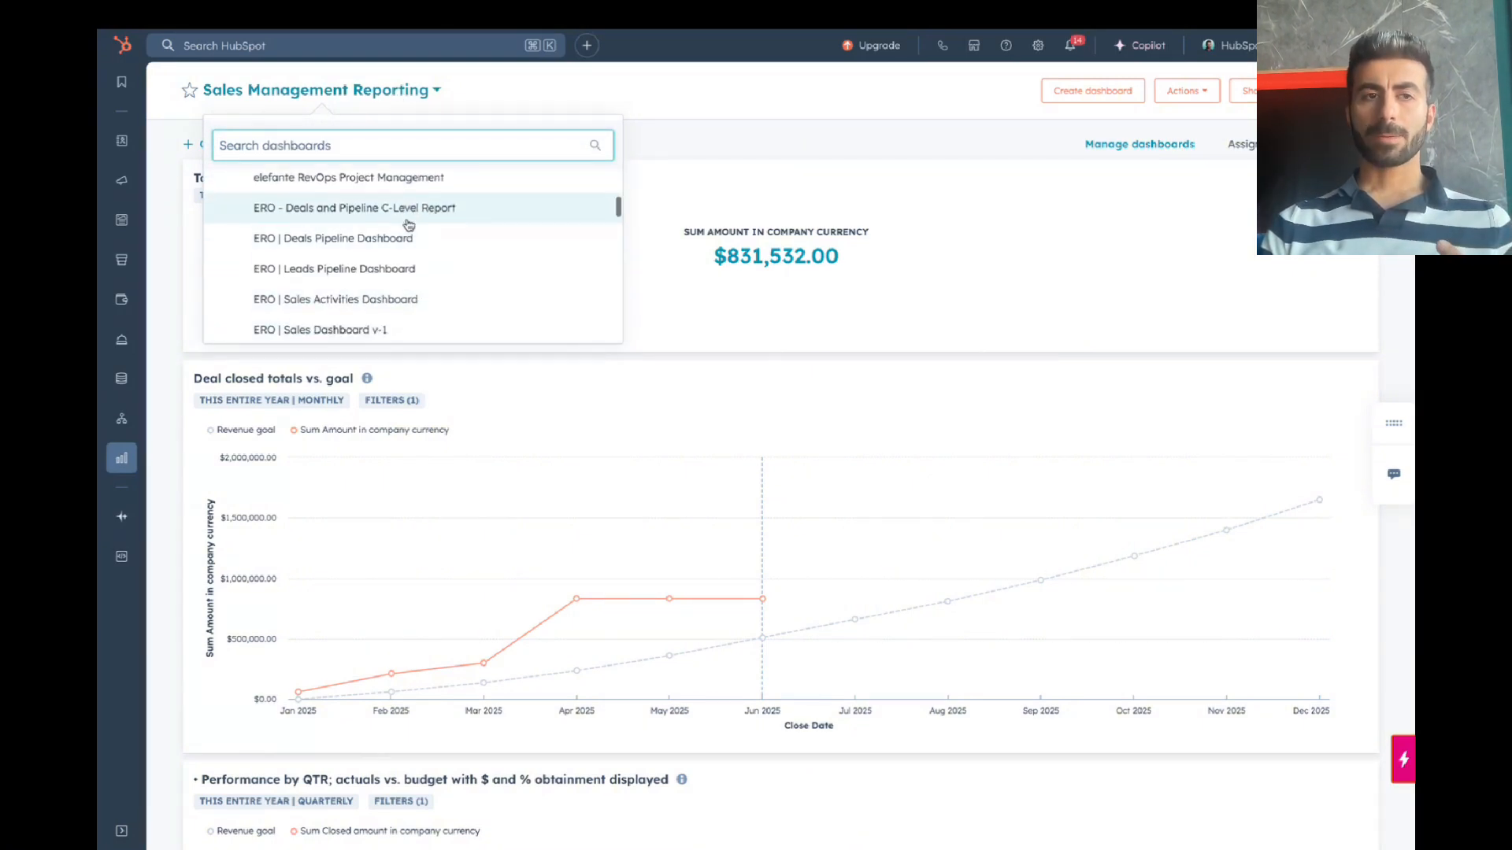
scroll(408, 225, down, 1)
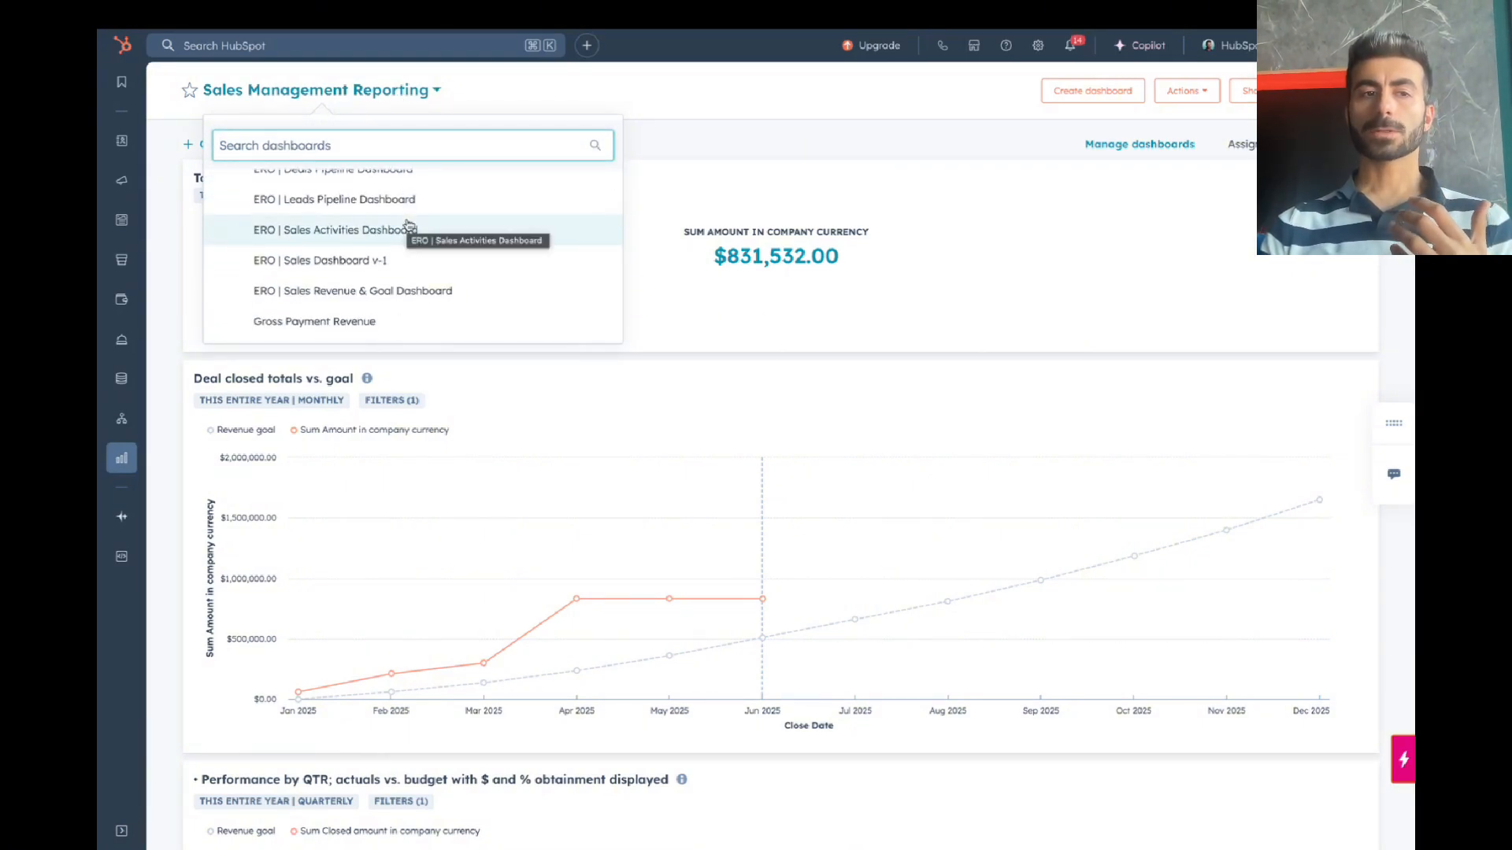
scroll(409, 226, down, 2)
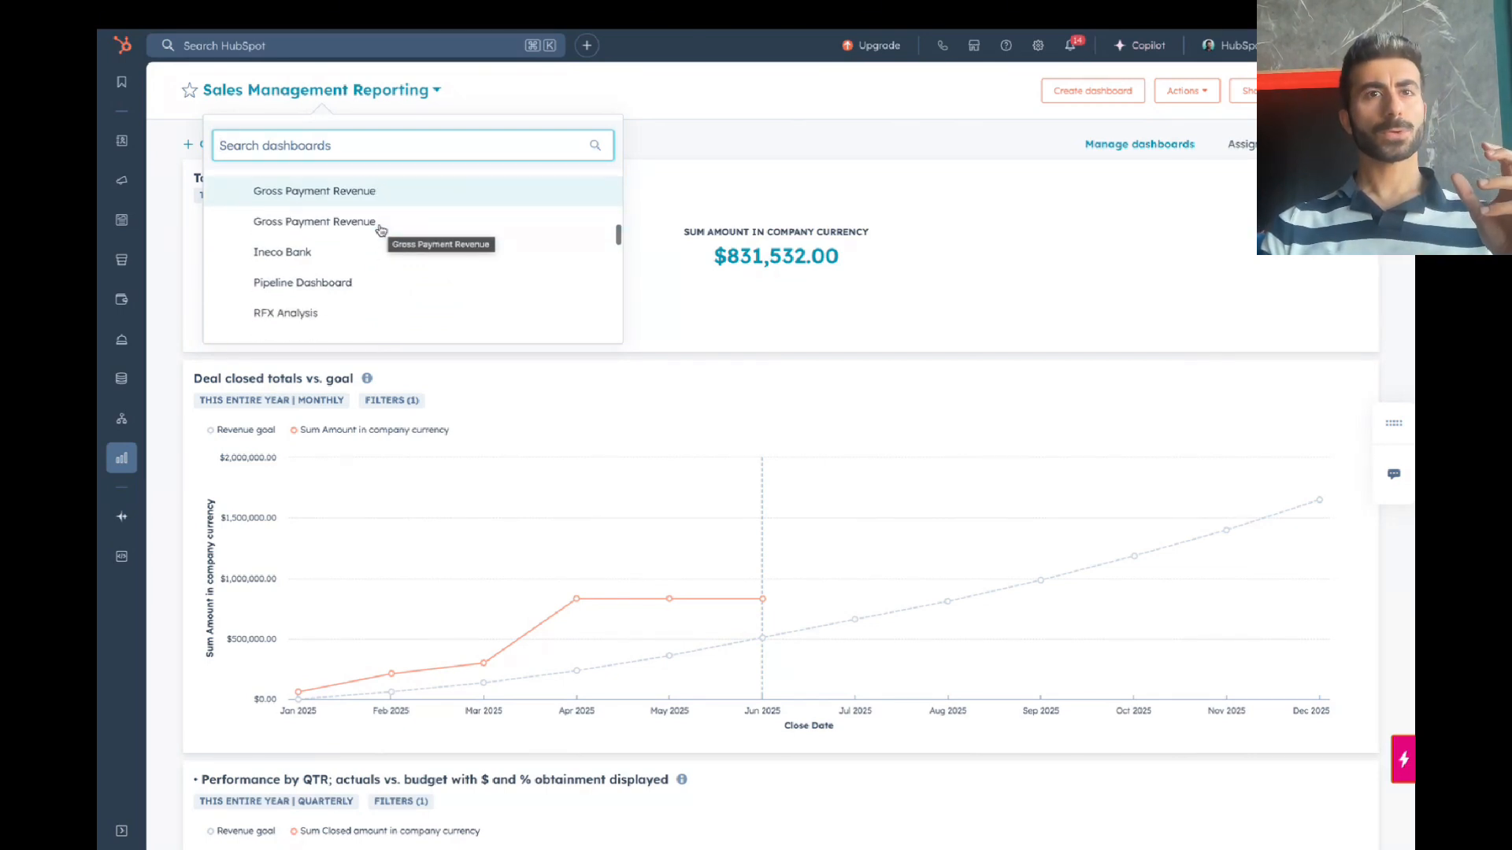
scroll(377, 229, down, 2)
scroll(344, 233, down, 3)
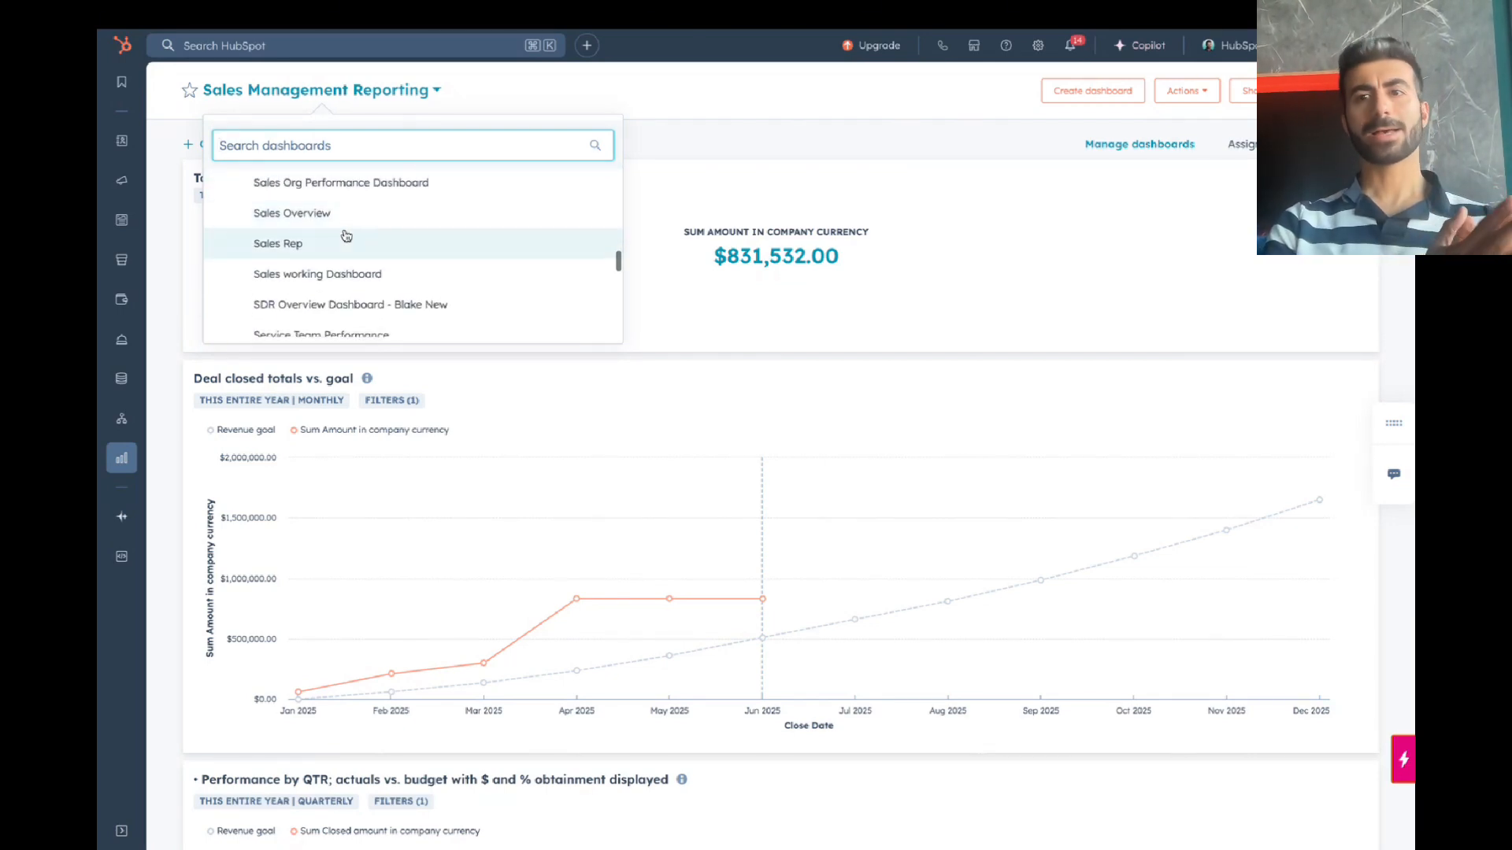
click(758, 111)
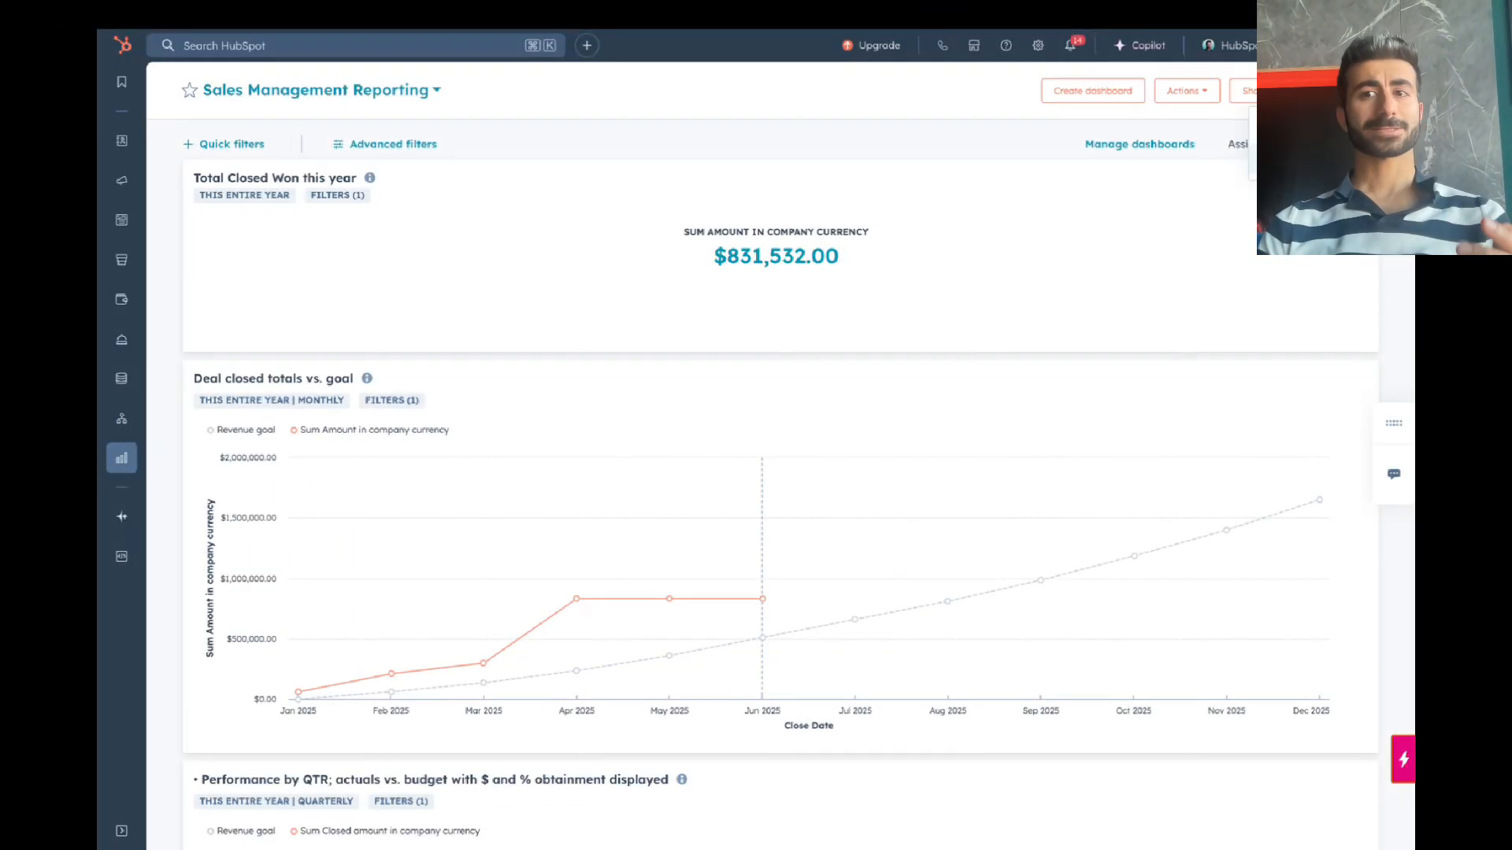
Step: Start a new report, enter the Custom Report Builder, then leave it for the report type choices
click(1309, 164)
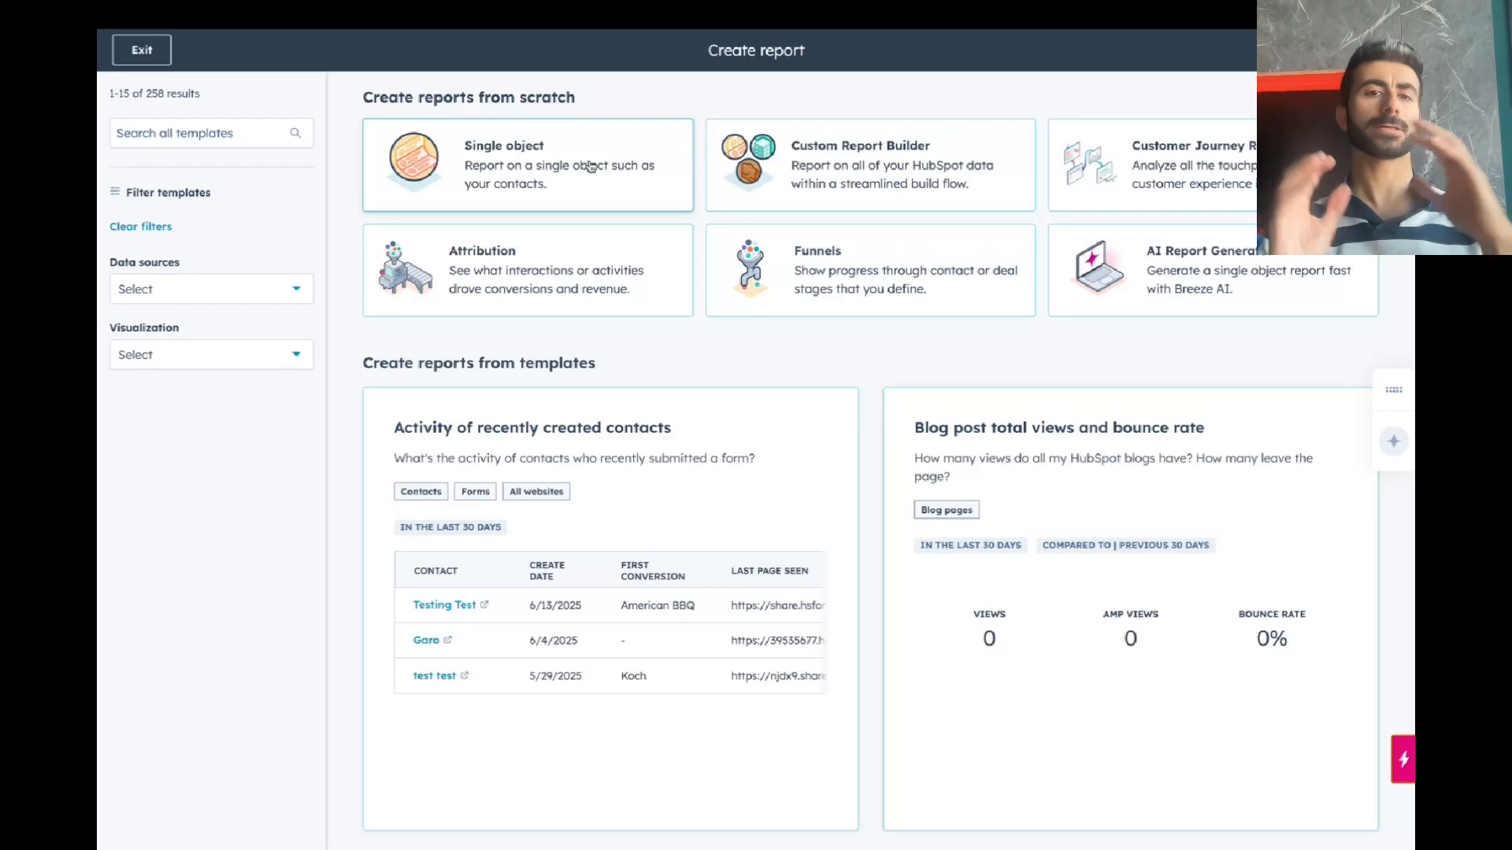
click(931, 156)
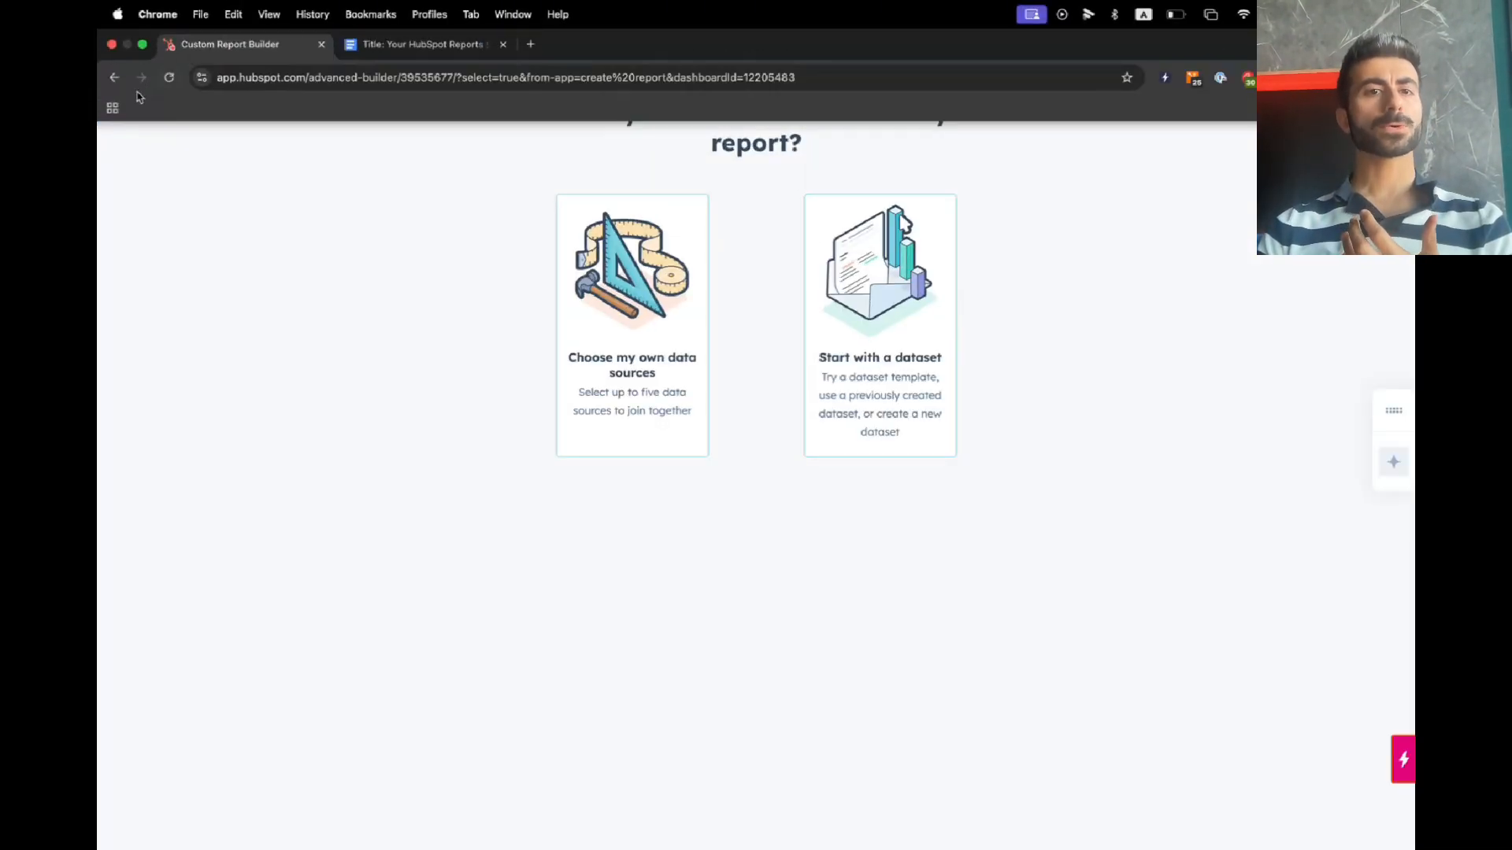
click(156, 59)
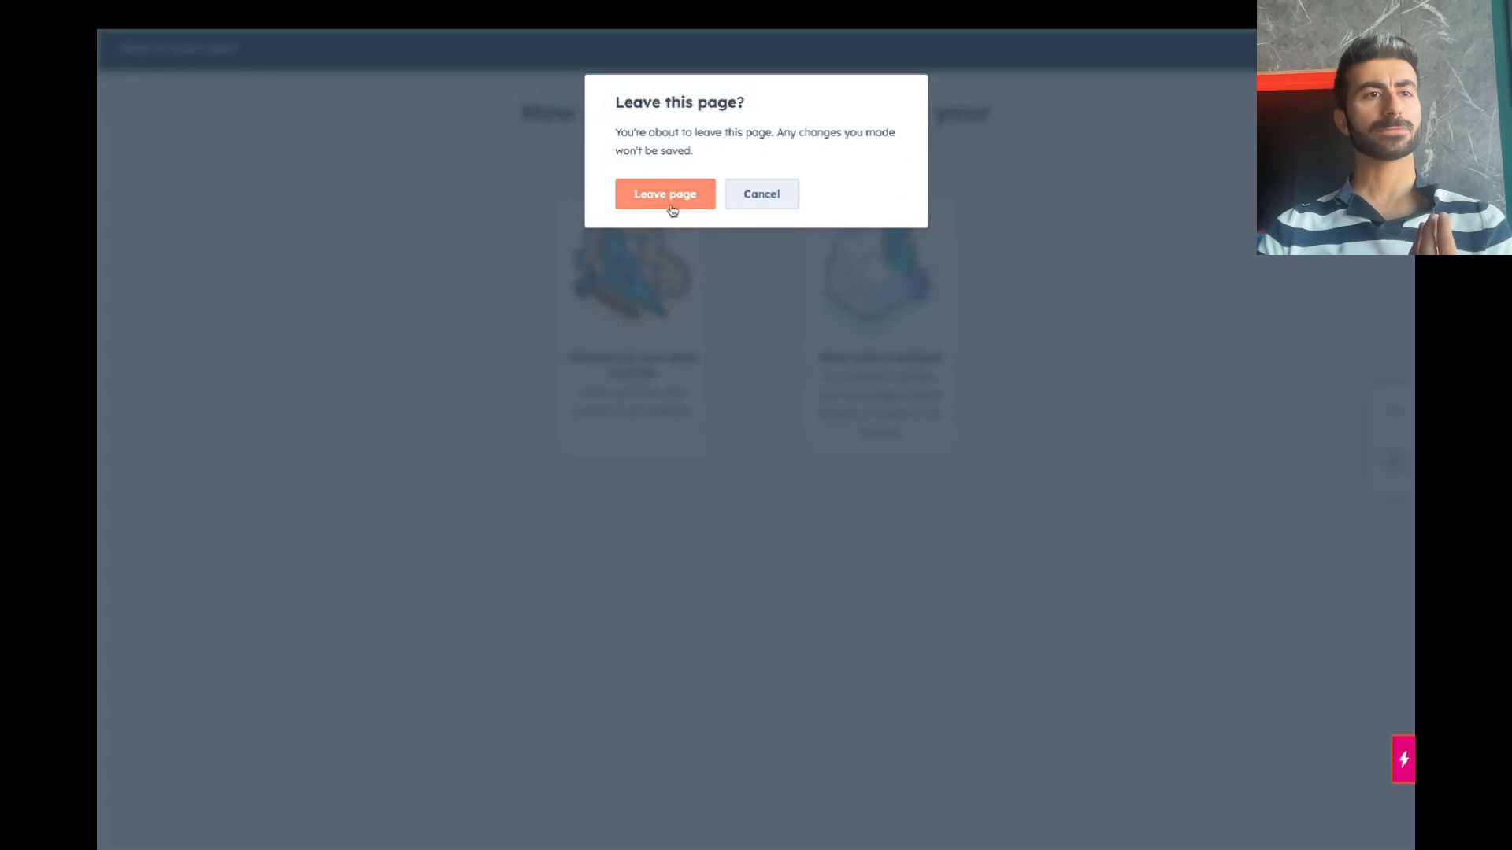
click(668, 203)
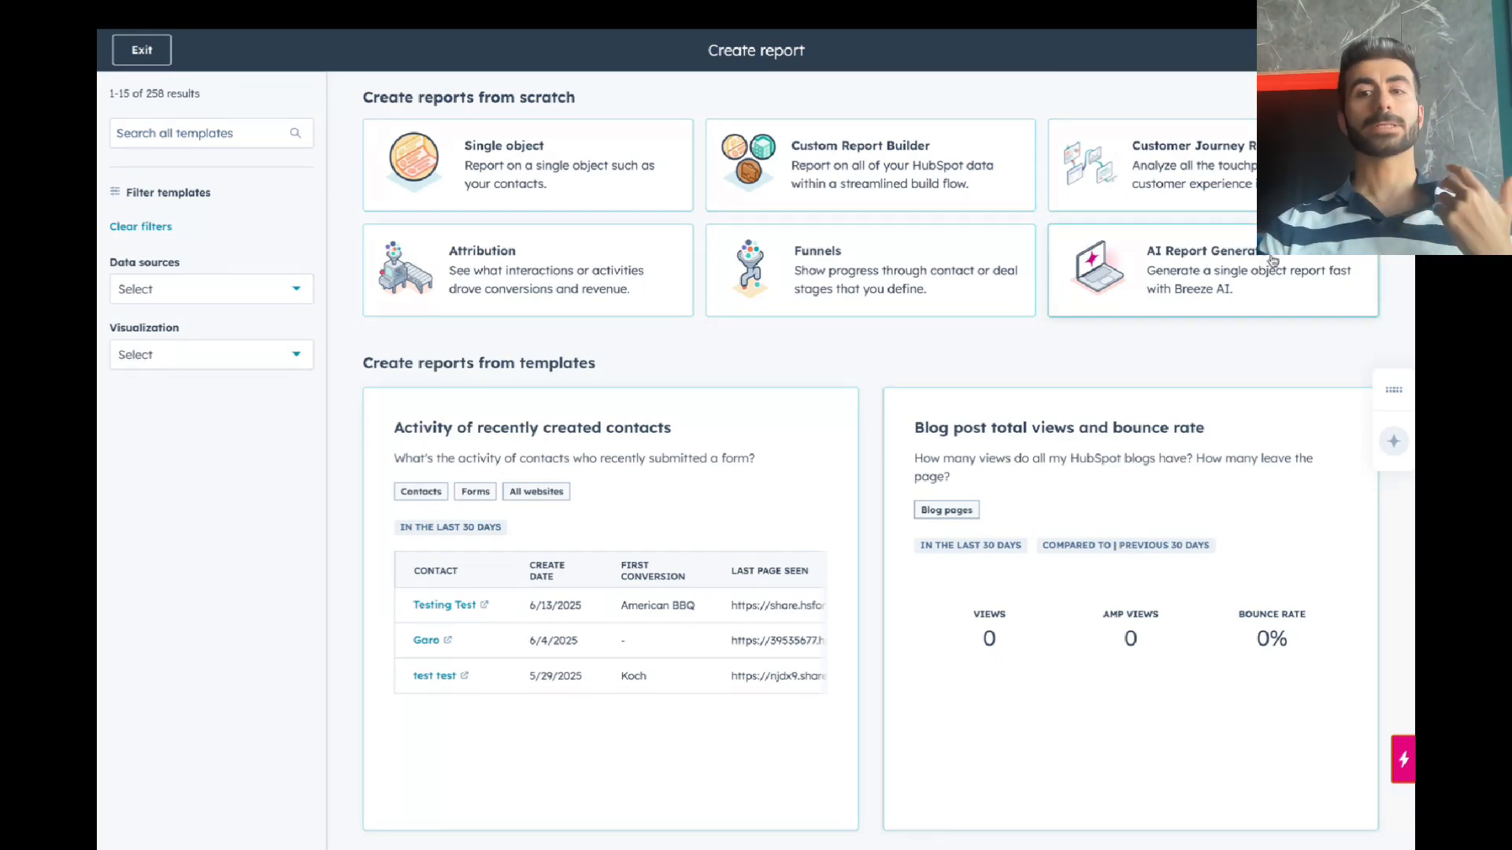
Step: Generate an AI report from the 'How many deals did we create this quarter?' prompt and start saving it
click(1257, 283)
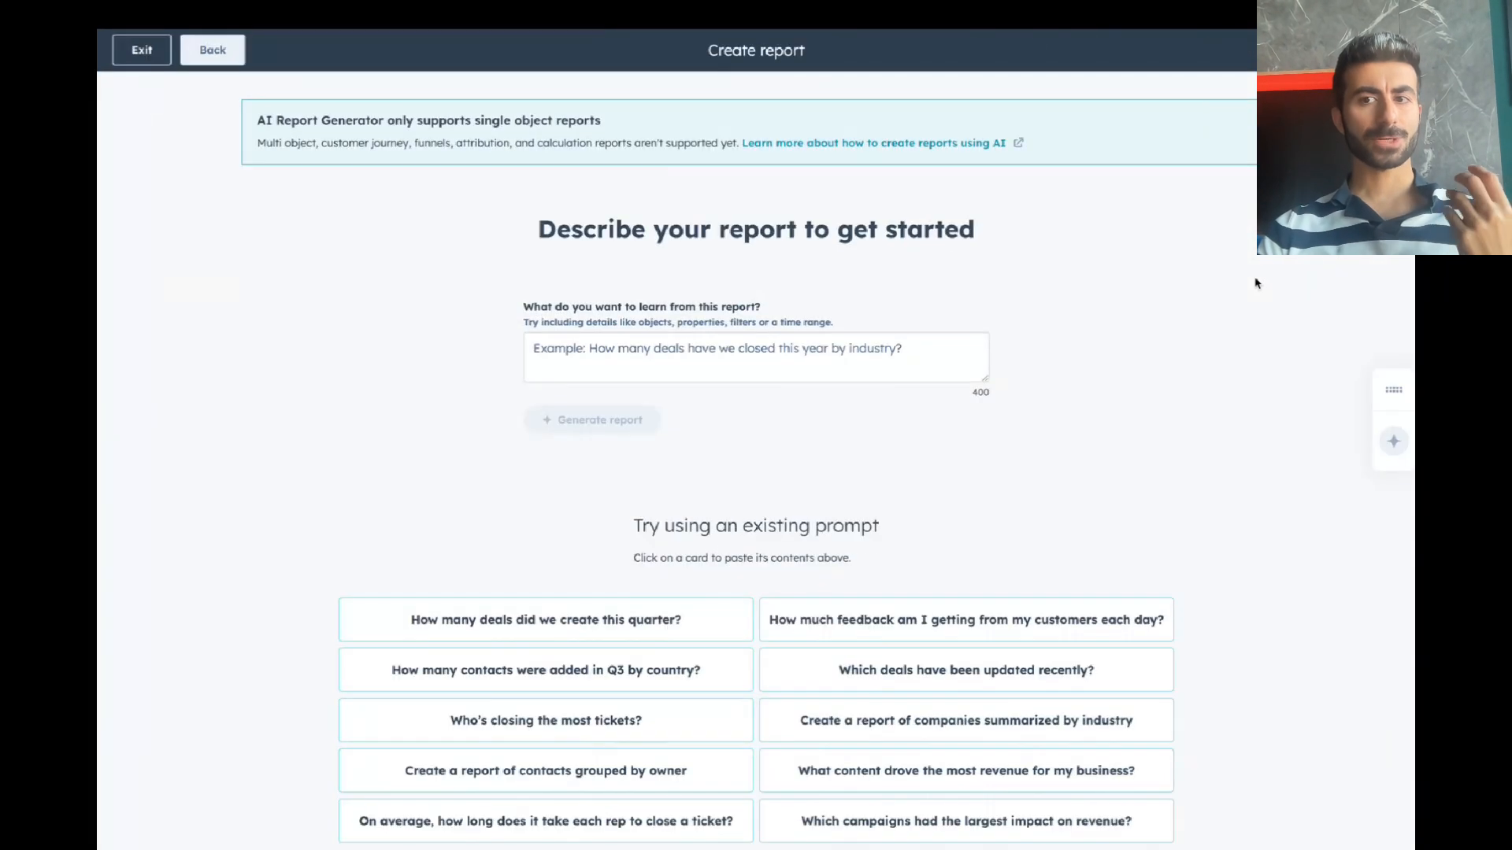
click(754, 358)
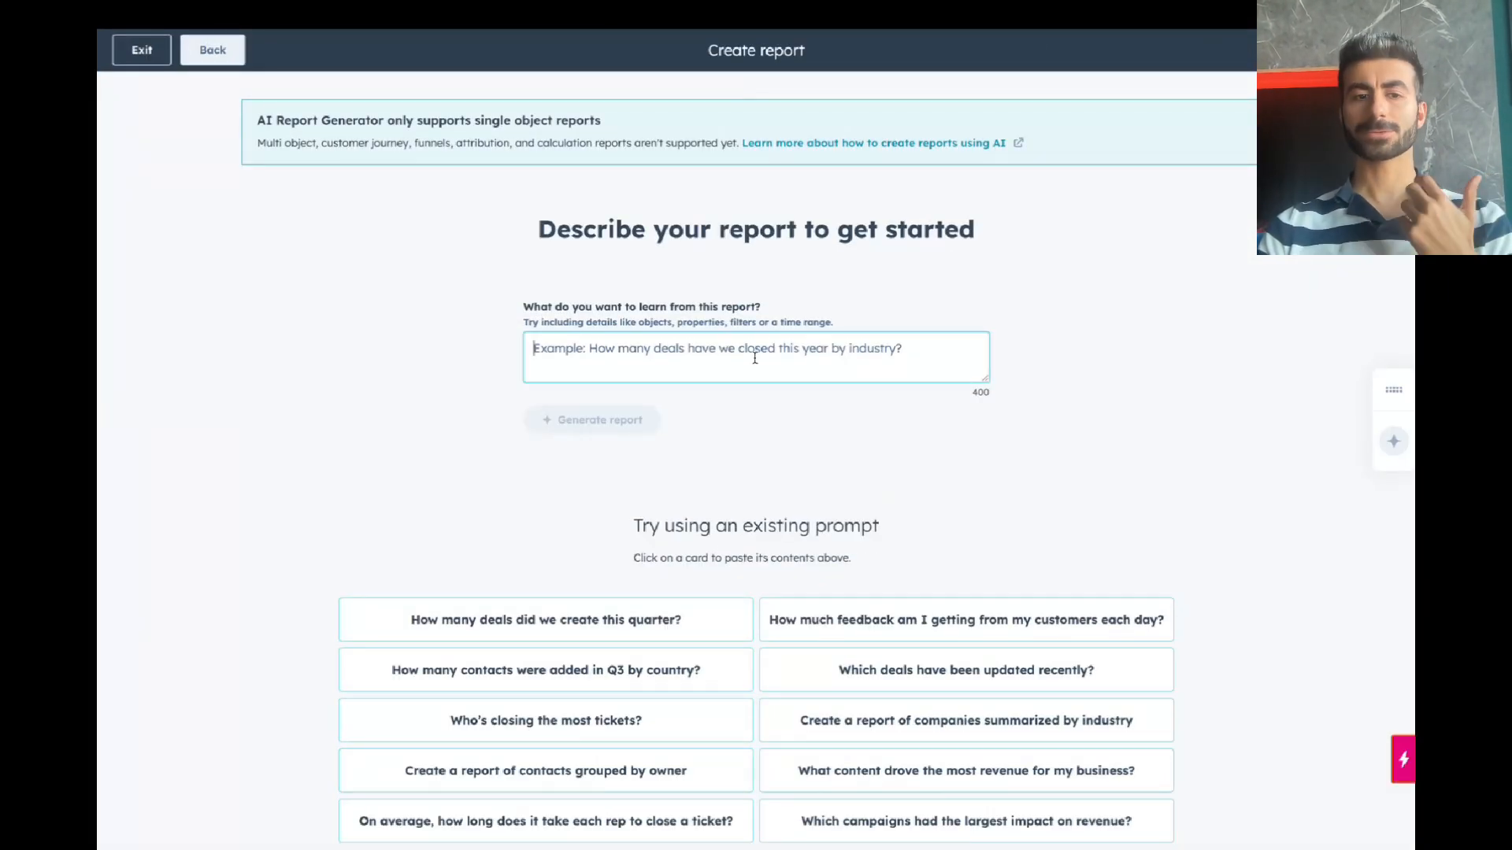
click(567, 629)
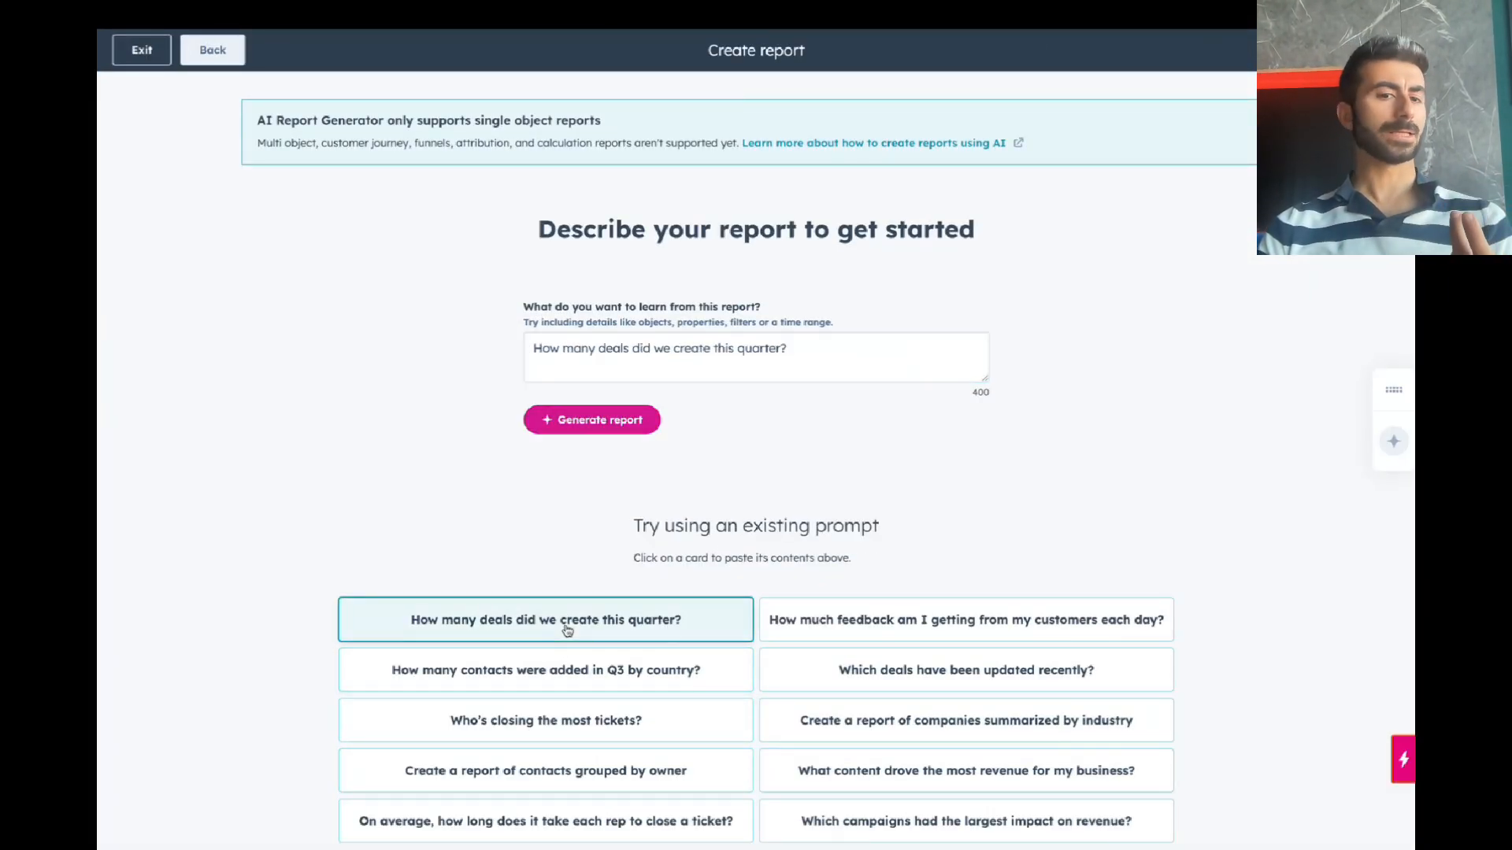
click(630, 426)
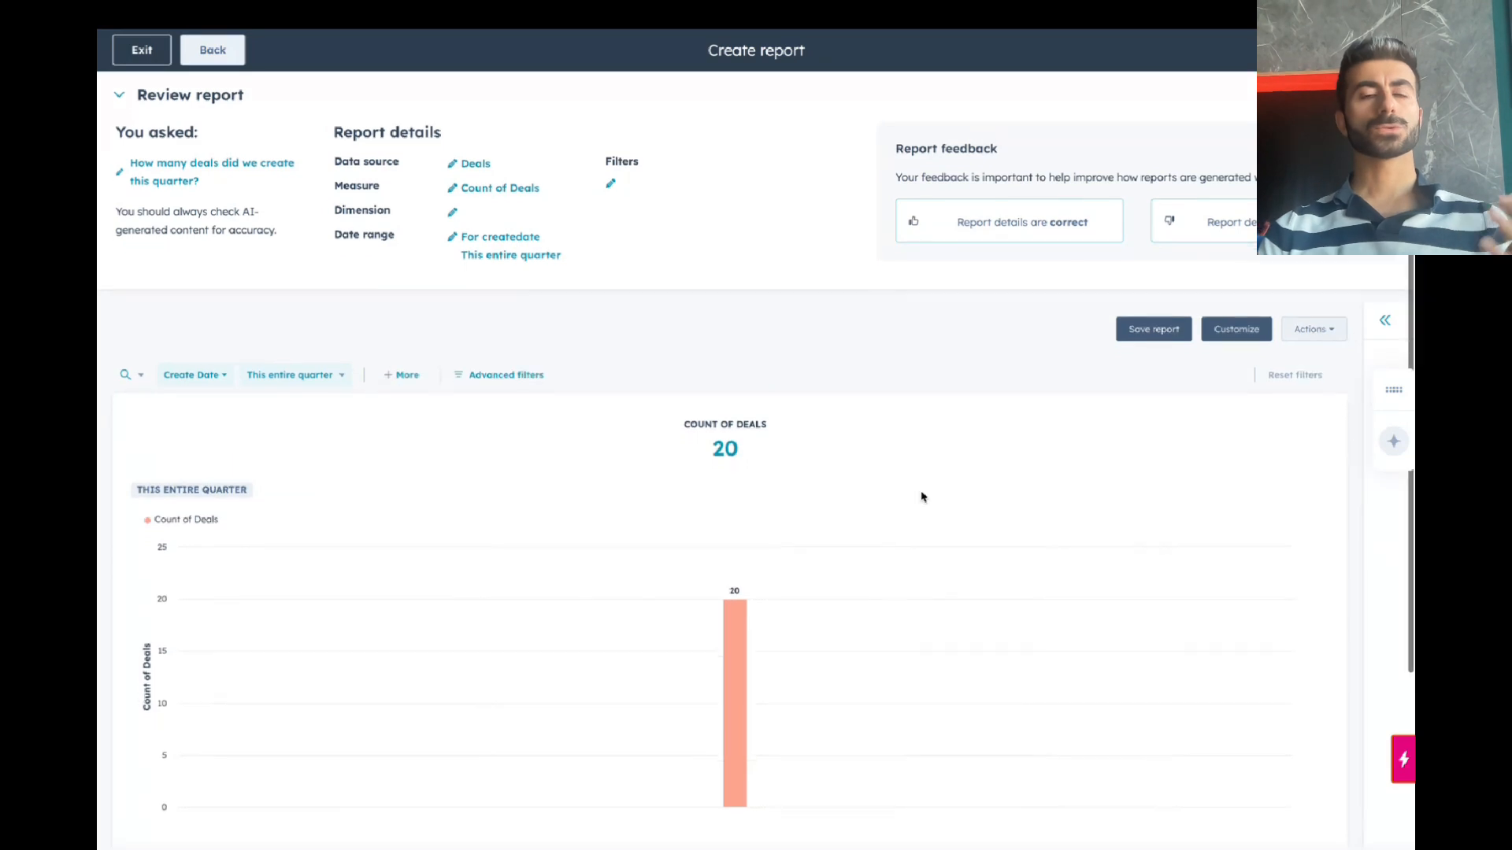
scroll(921, 496, down, 3)
scroll(727, 437, up, 3)
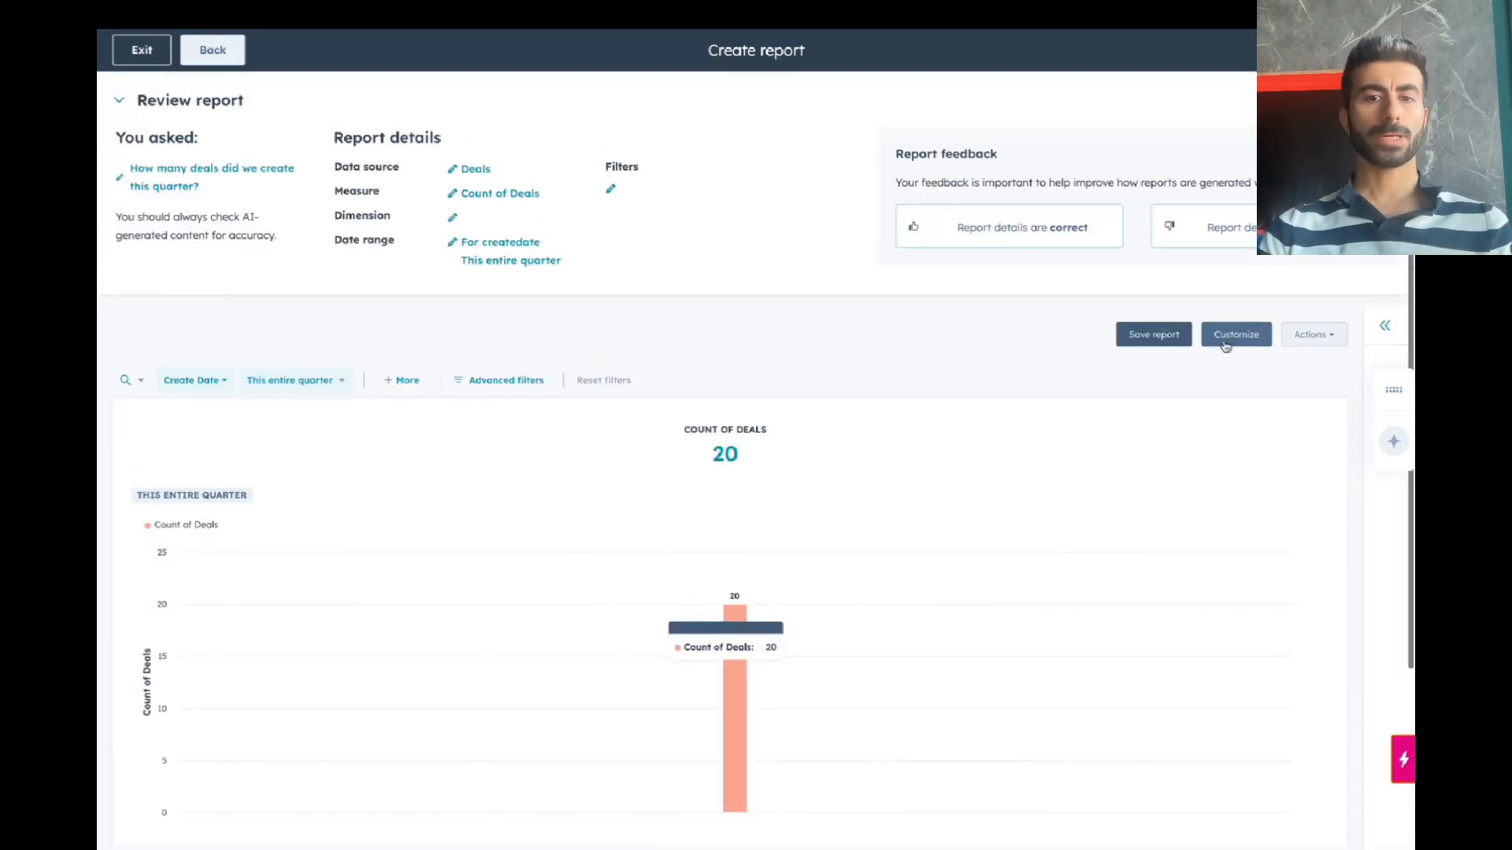
click(1285, 335)
click(1164, 334)
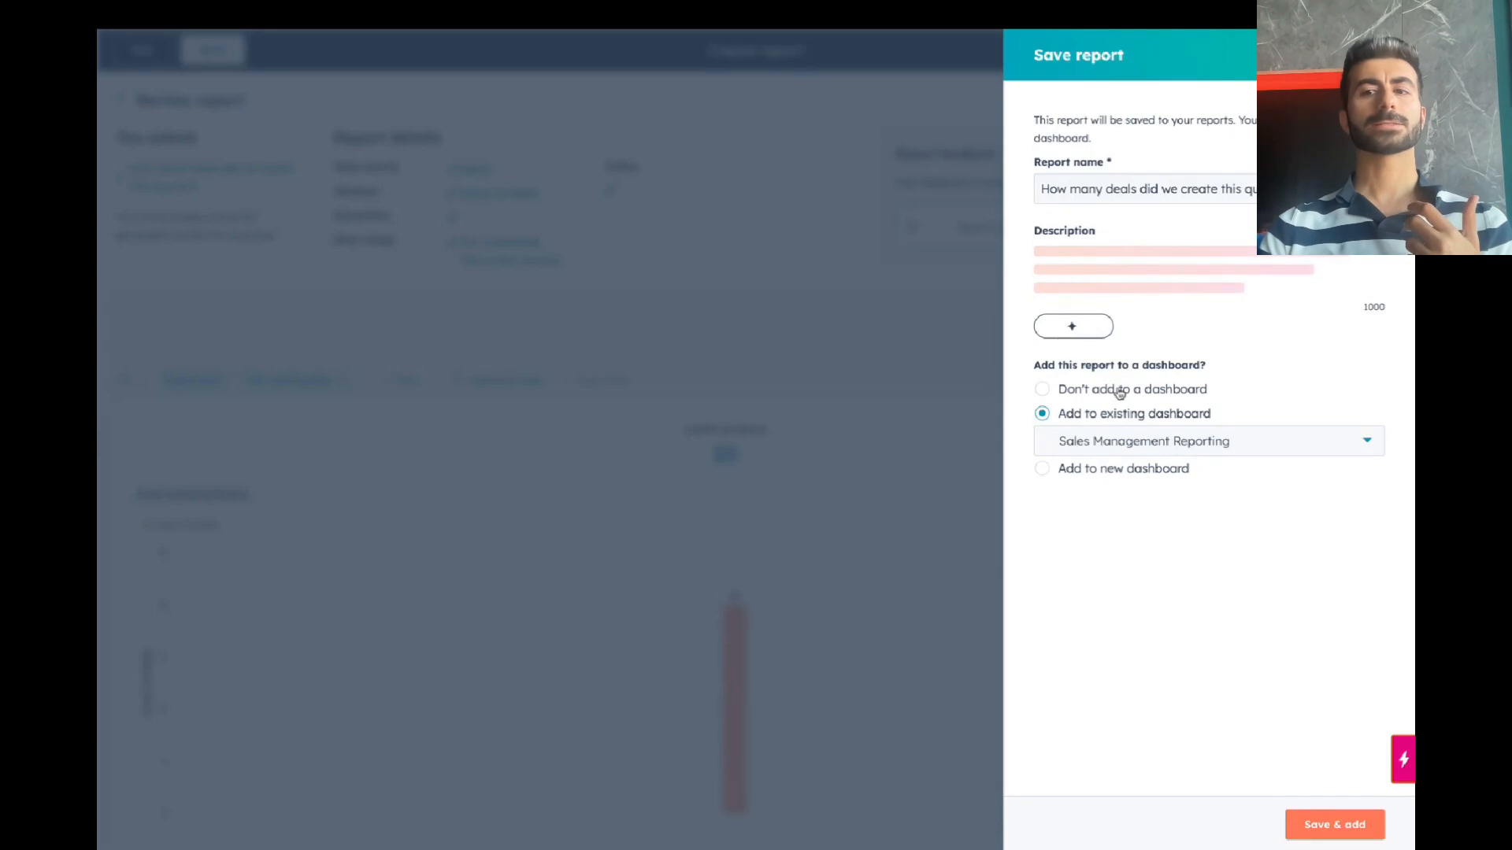
Step: Save the quarterly deals report with Don't add to a dashboard, shared with everyone
click(1119, 392)
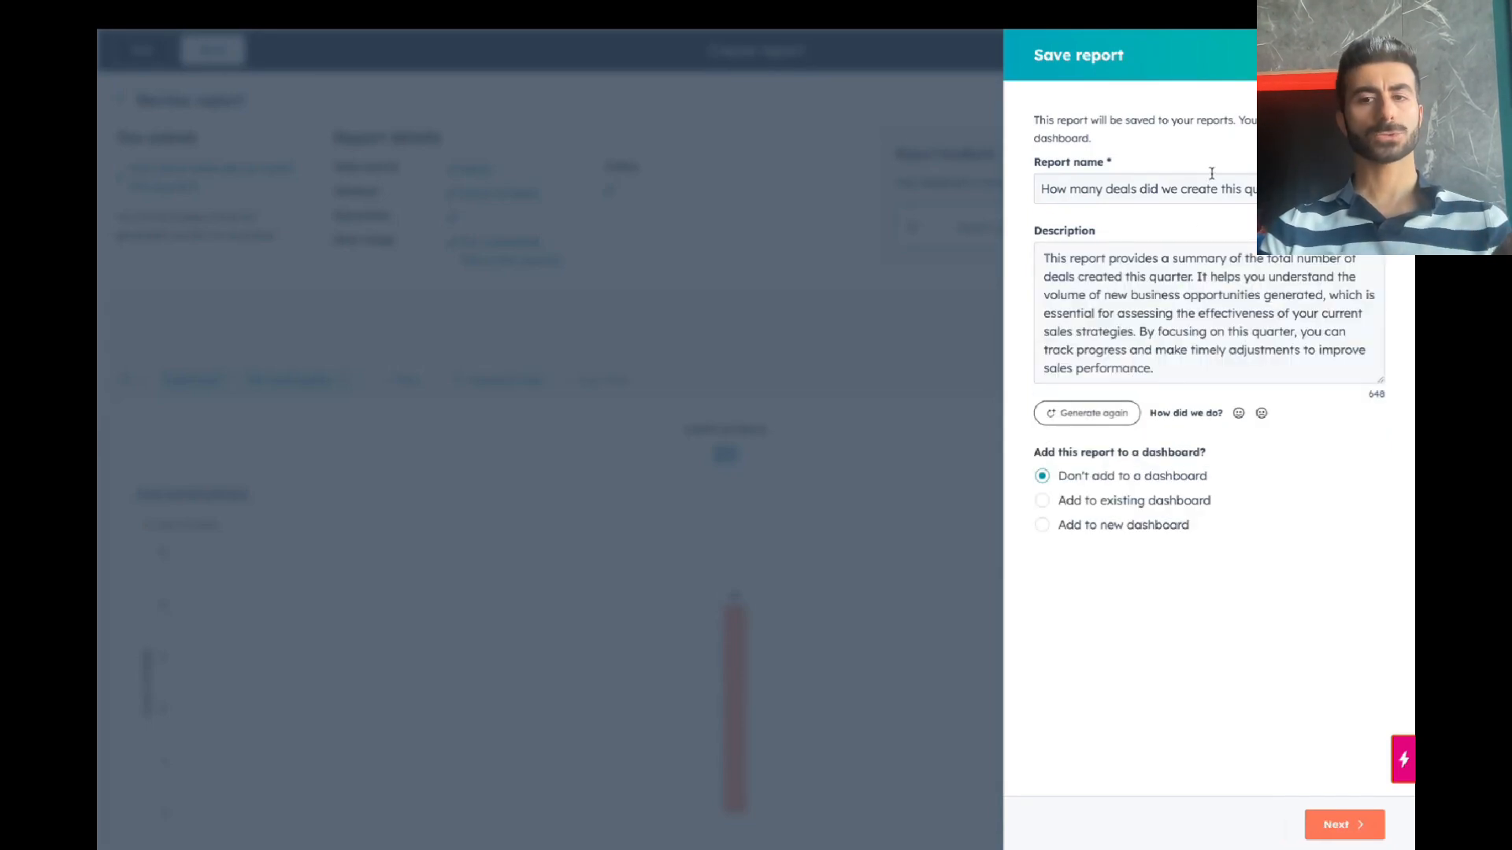
click(1110, 304)
key(ctrl+a)
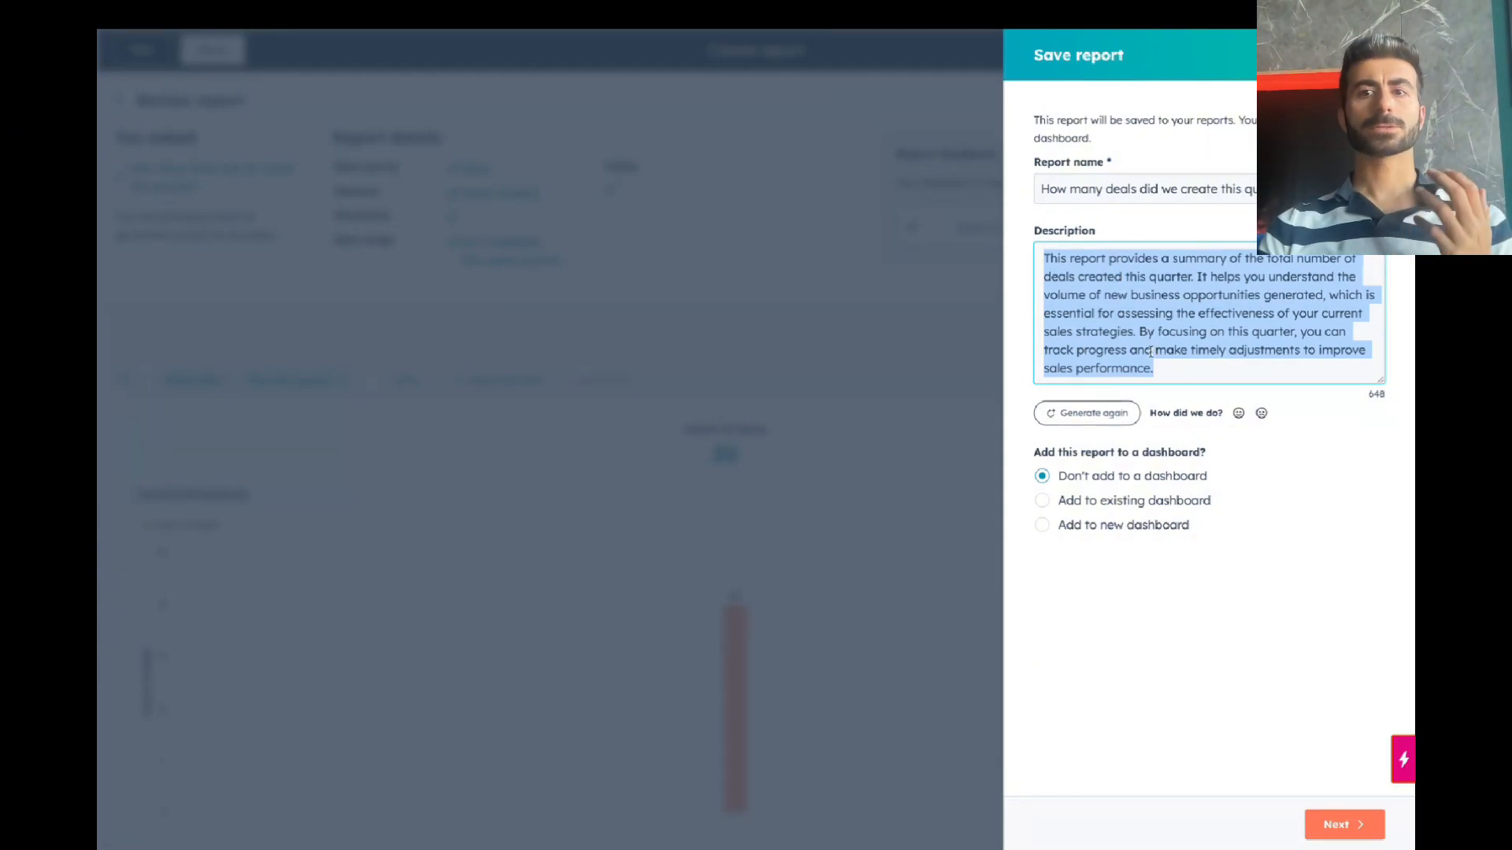
click(1344, 825)
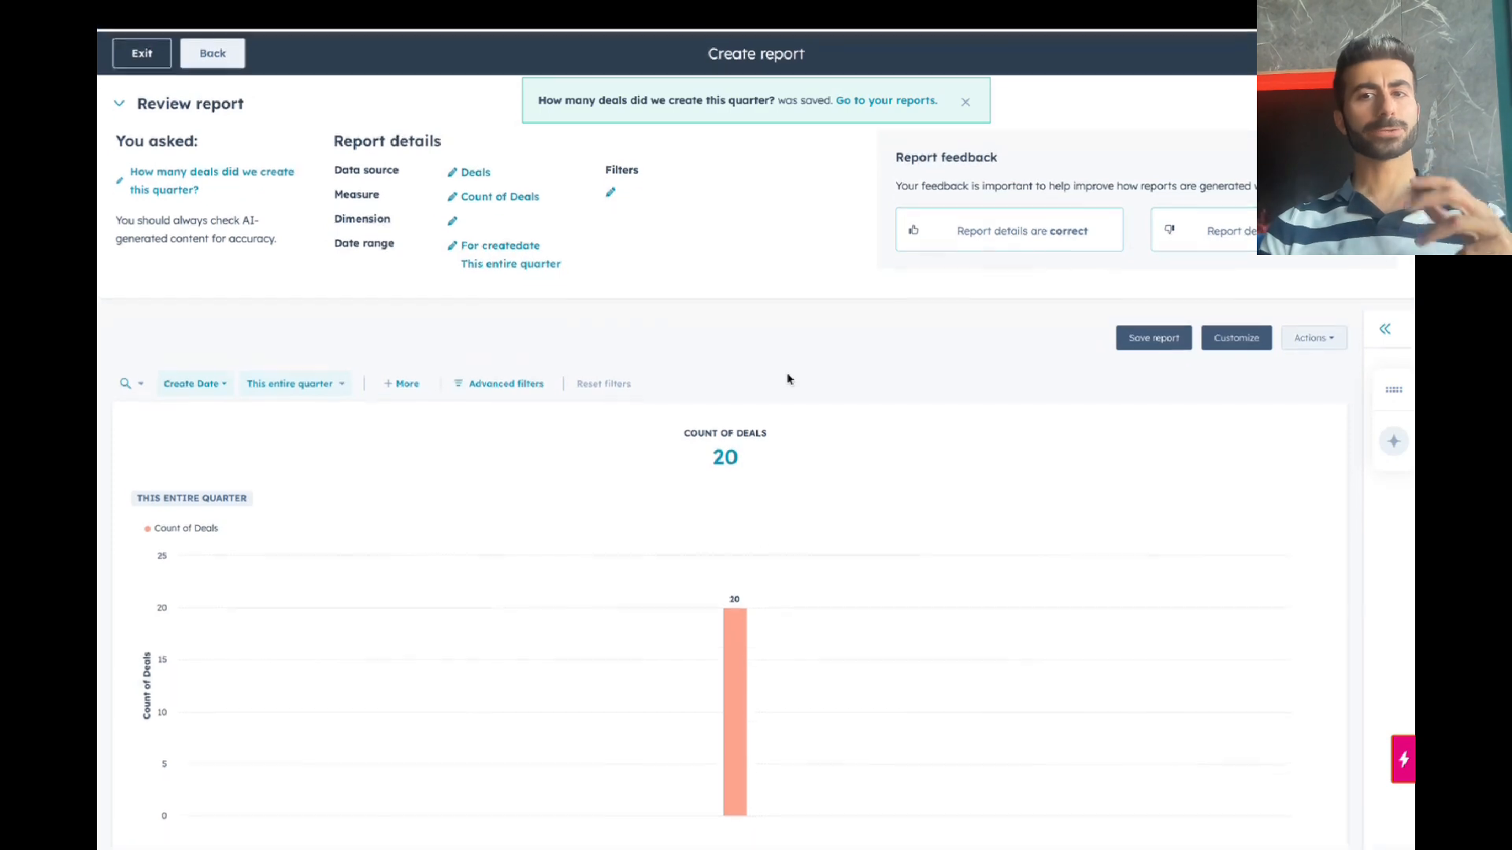
mouse_move(740, 7)
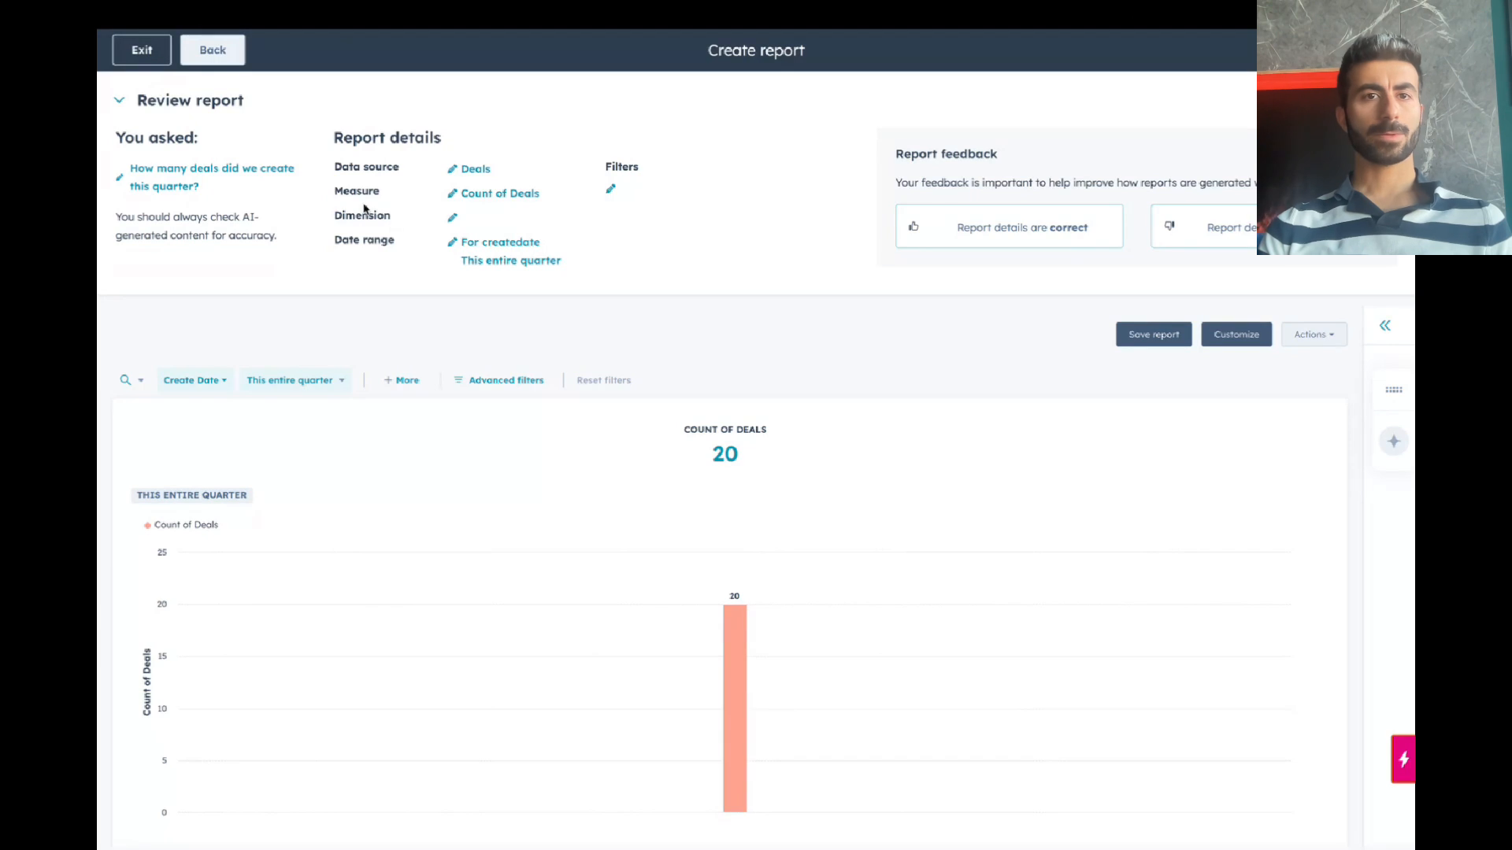
Step: Open the Total Closed Won this year report from the dashboard and show its filters
click(388, 816)
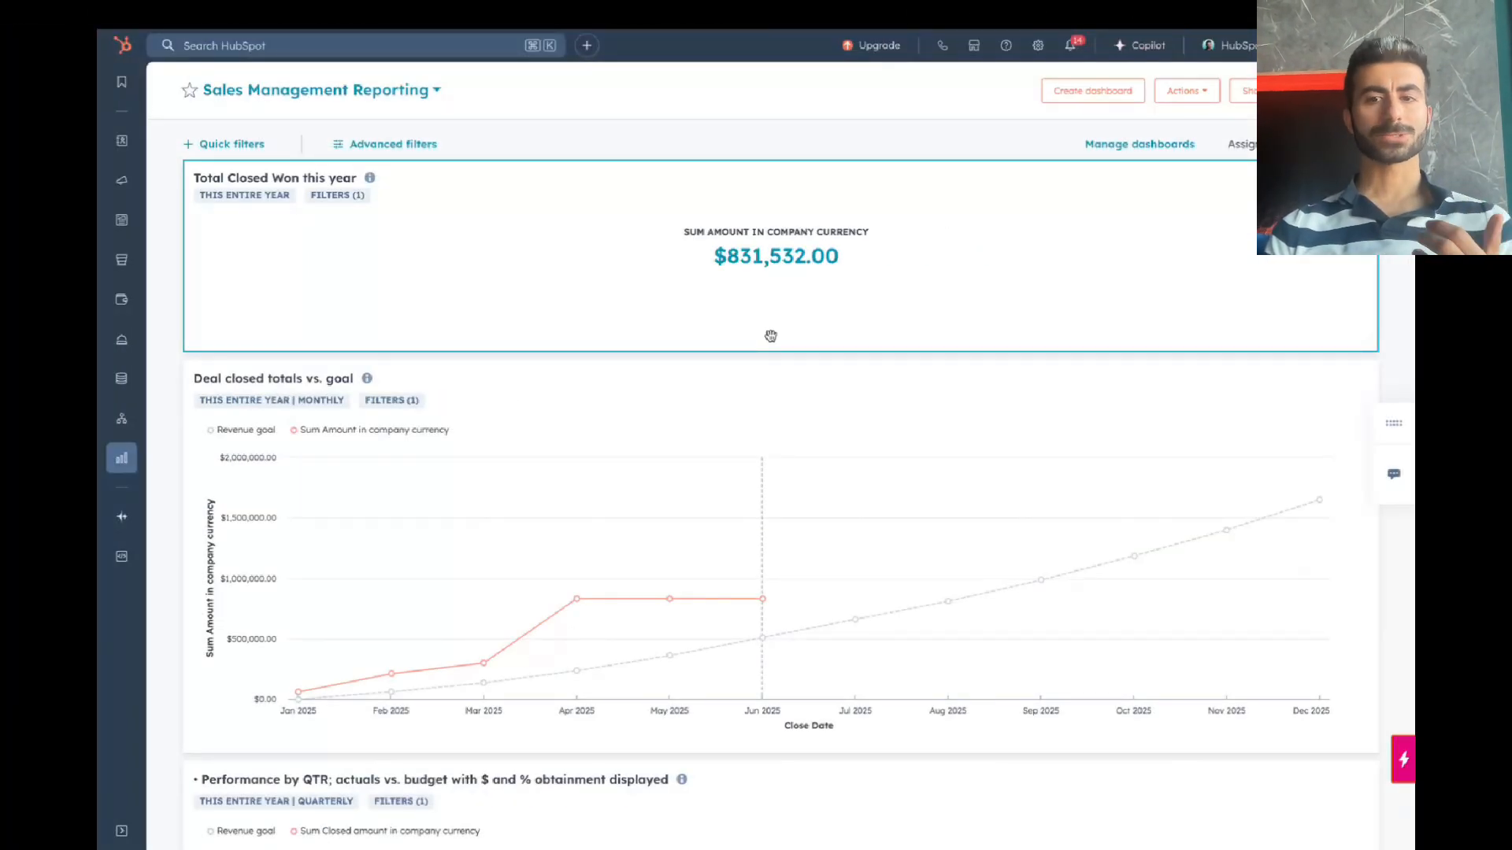
click(771, 336)
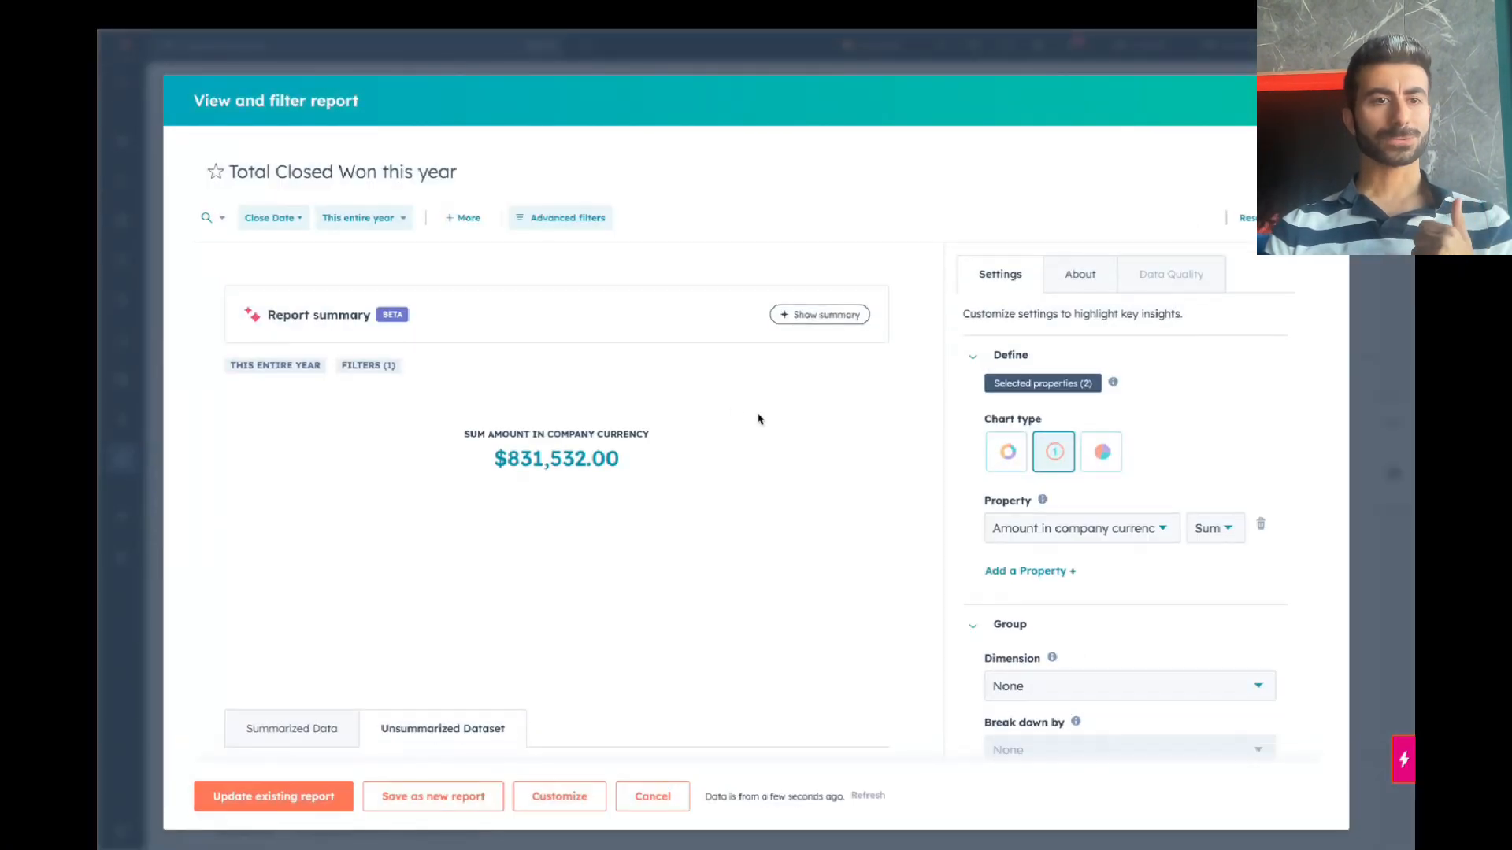
scroll(1137, 513, down, 5)
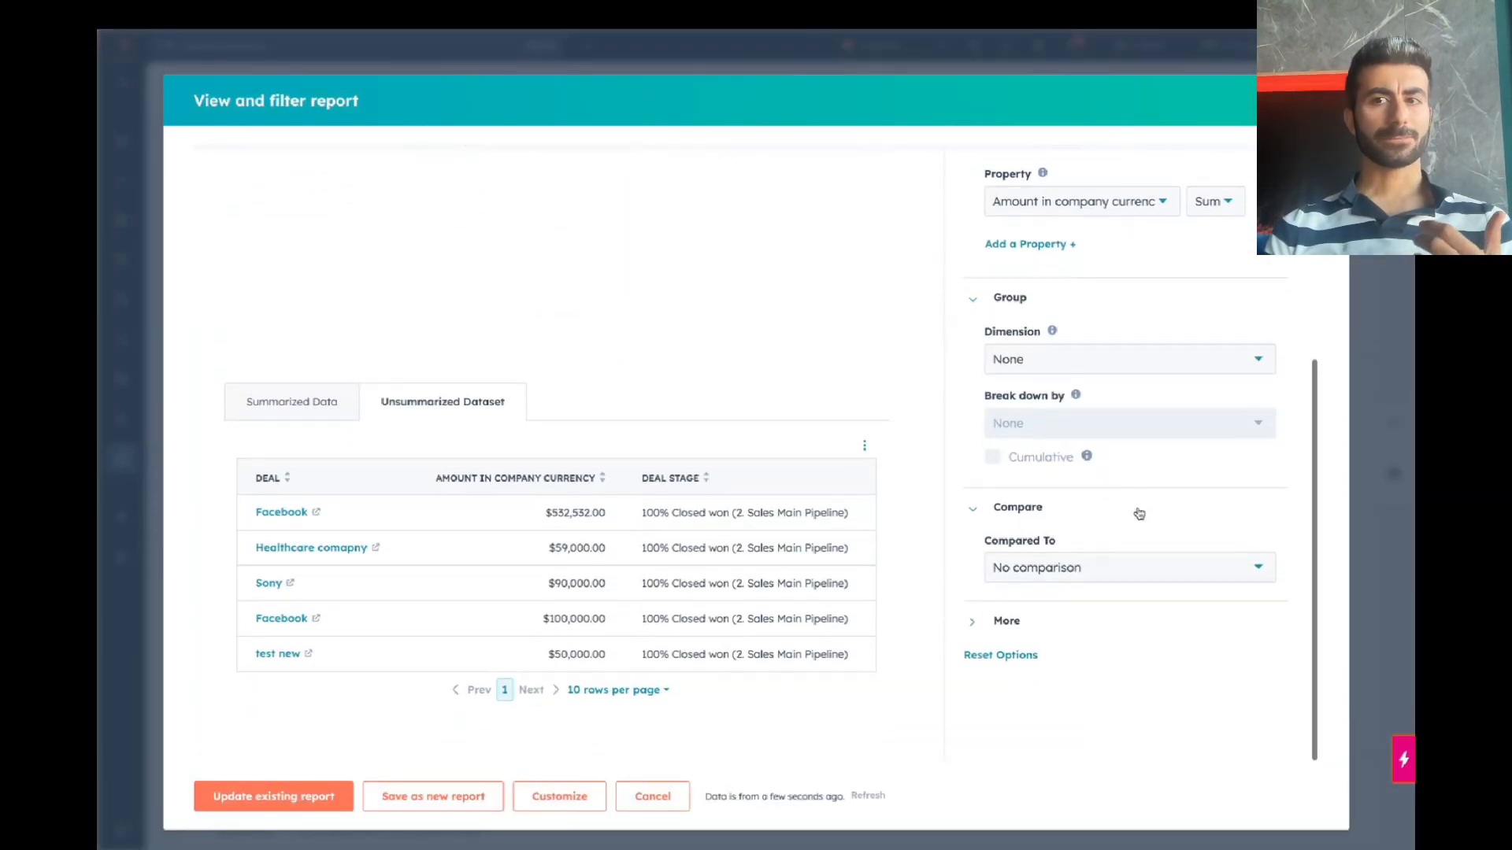
scroll(980, 532, up, 5)
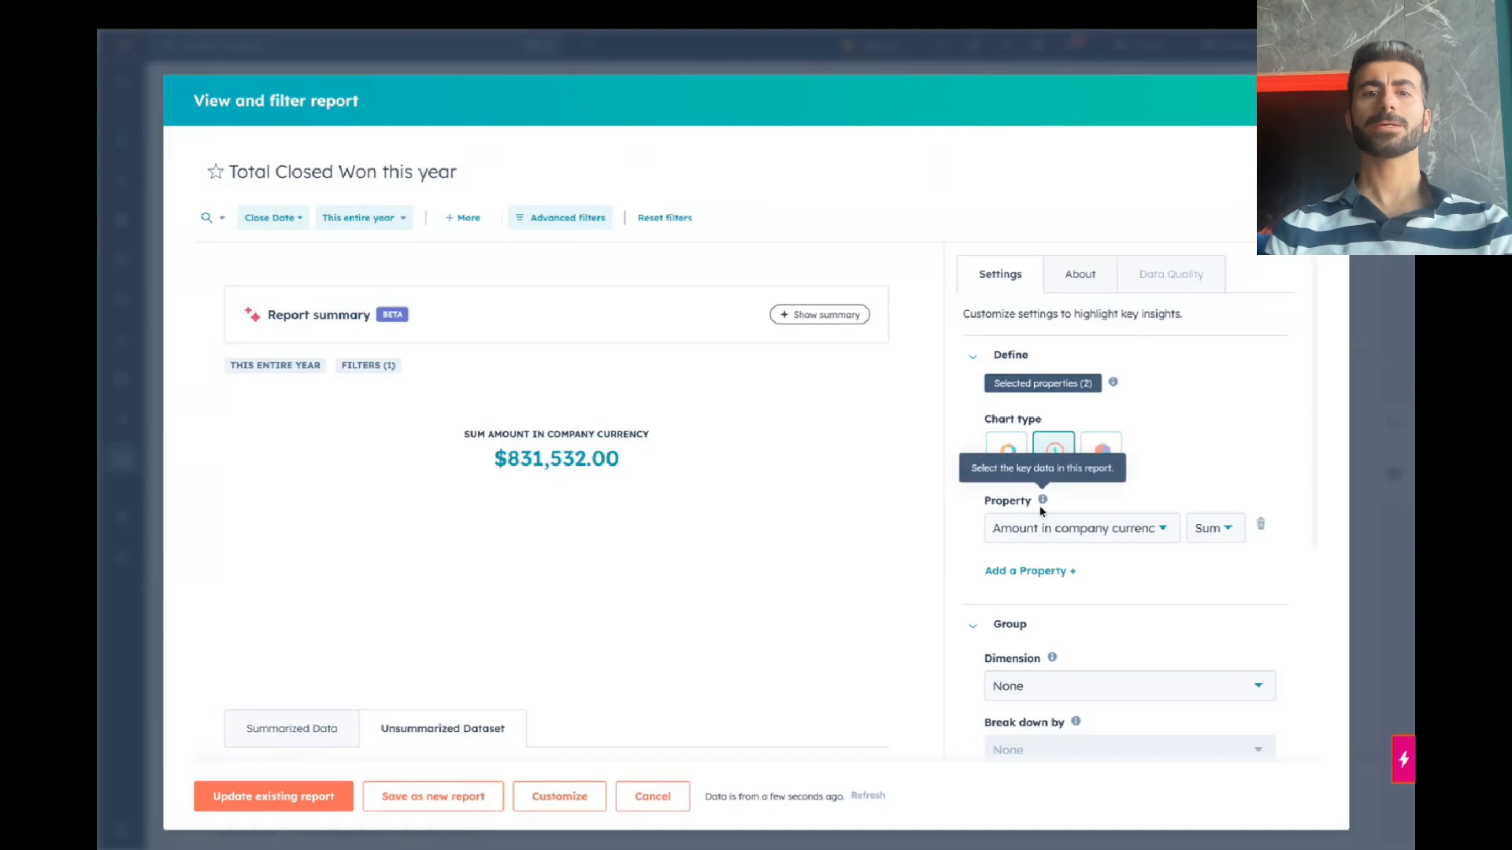
click(564, 220)
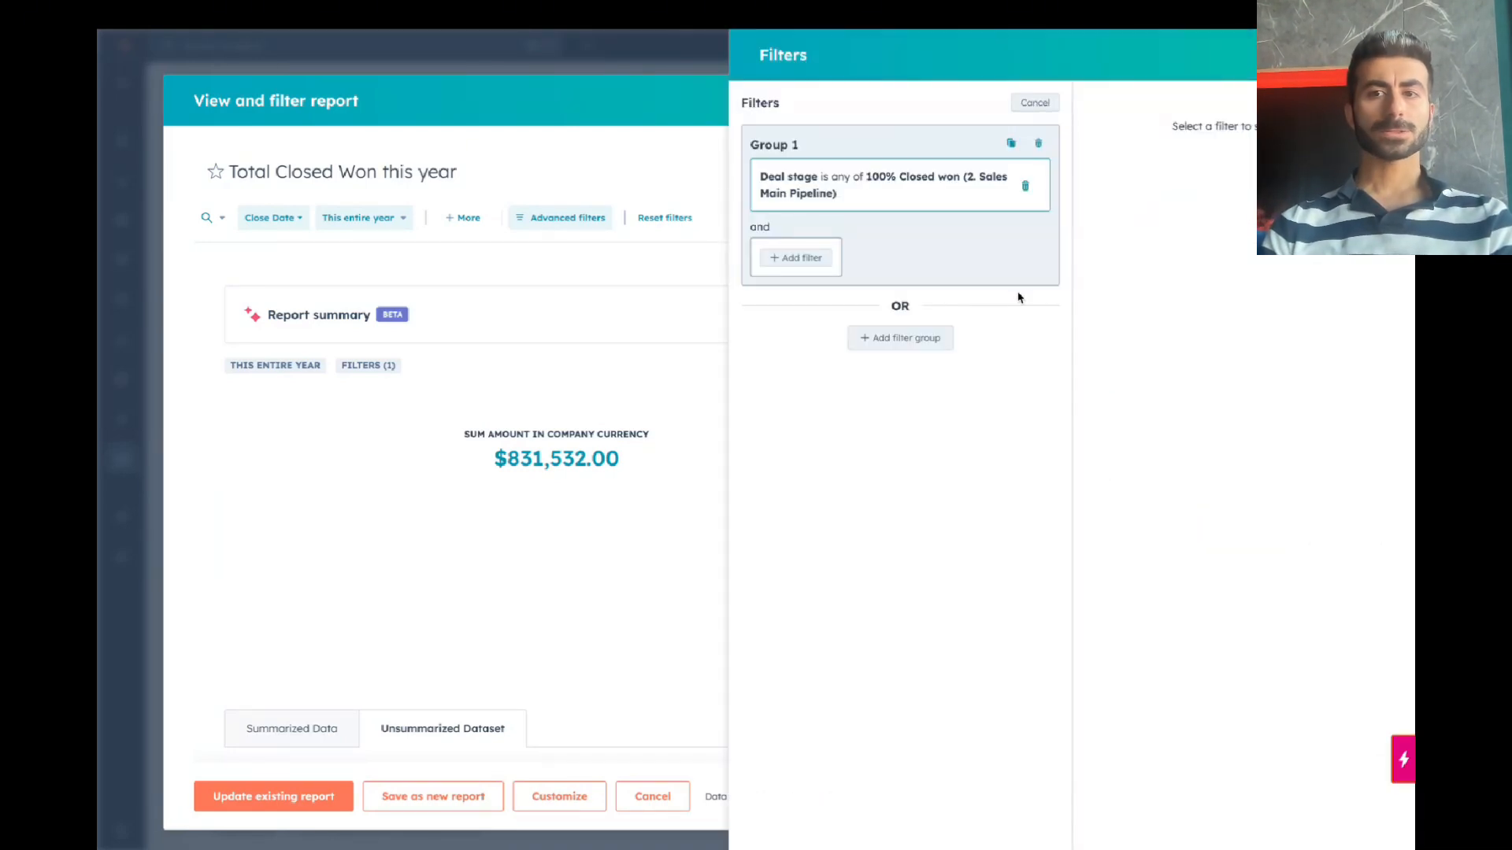
Step: Search 'deal owner' and 'burger' as new filters, close without adding either, and reopen filters
click(827, 265)
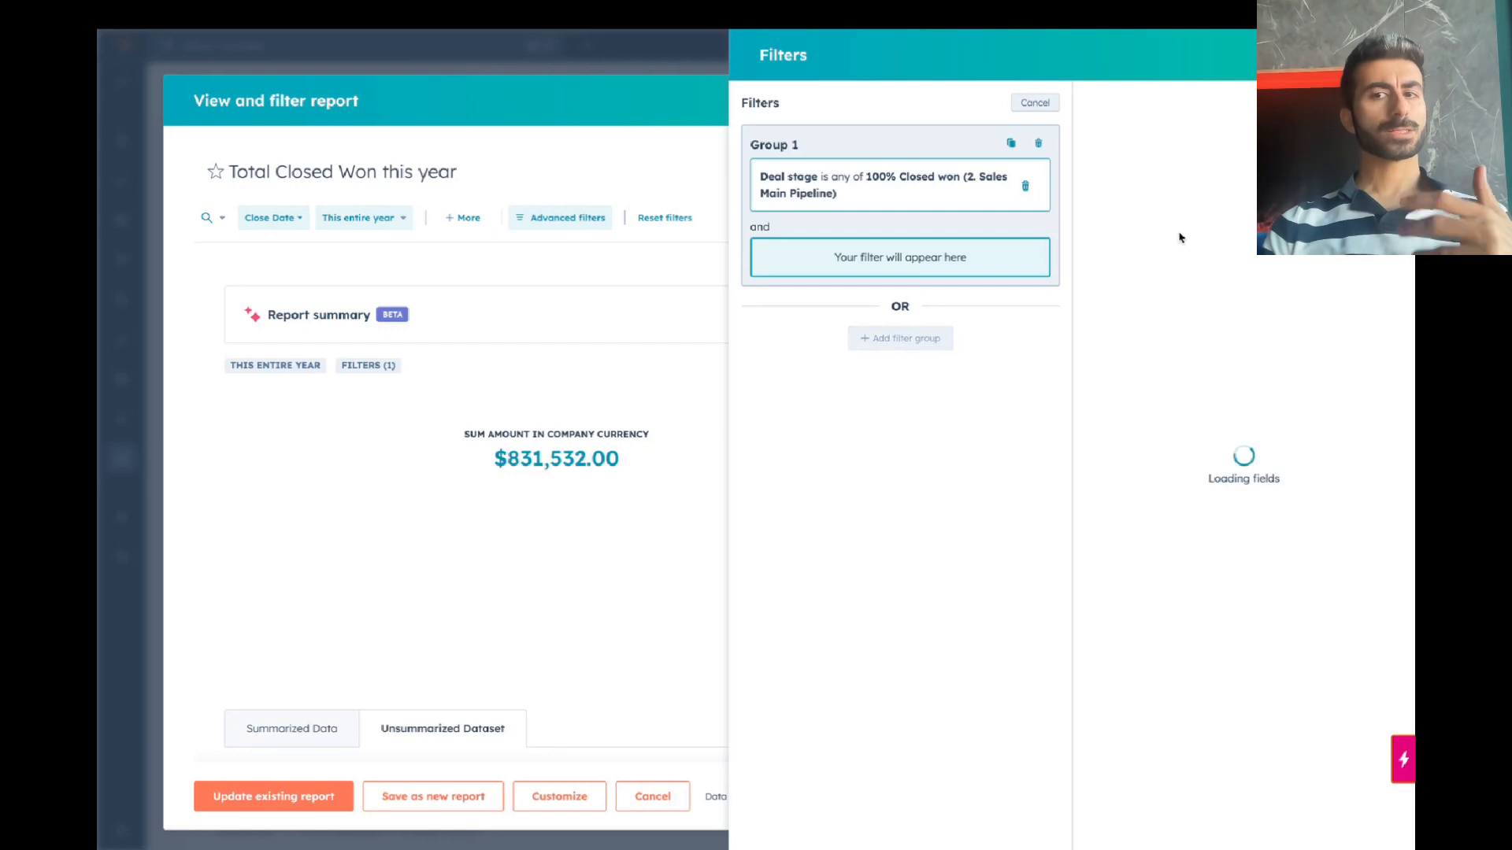
text(deal)
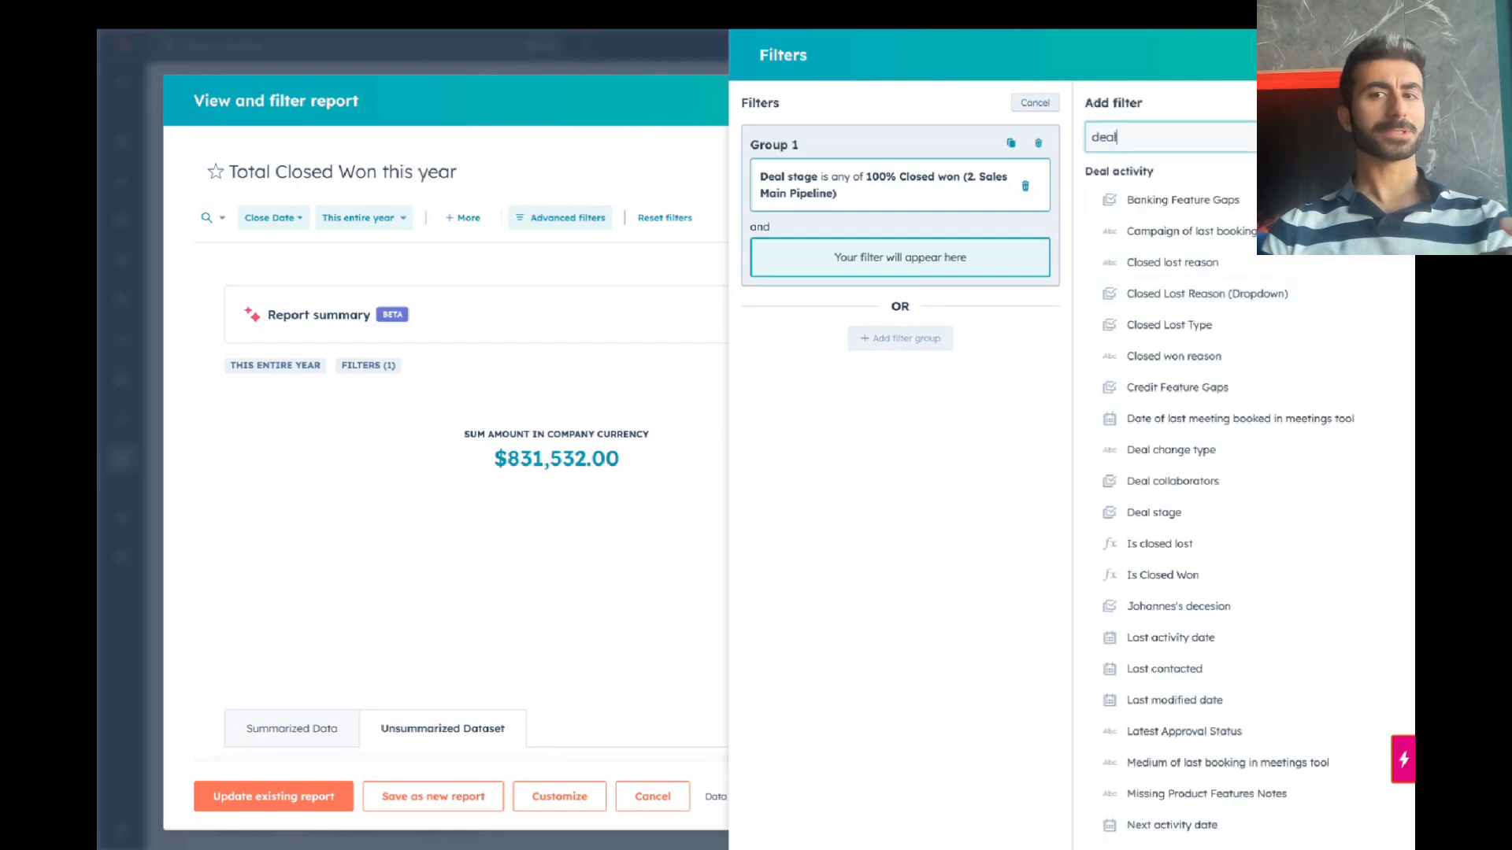
text( owner)
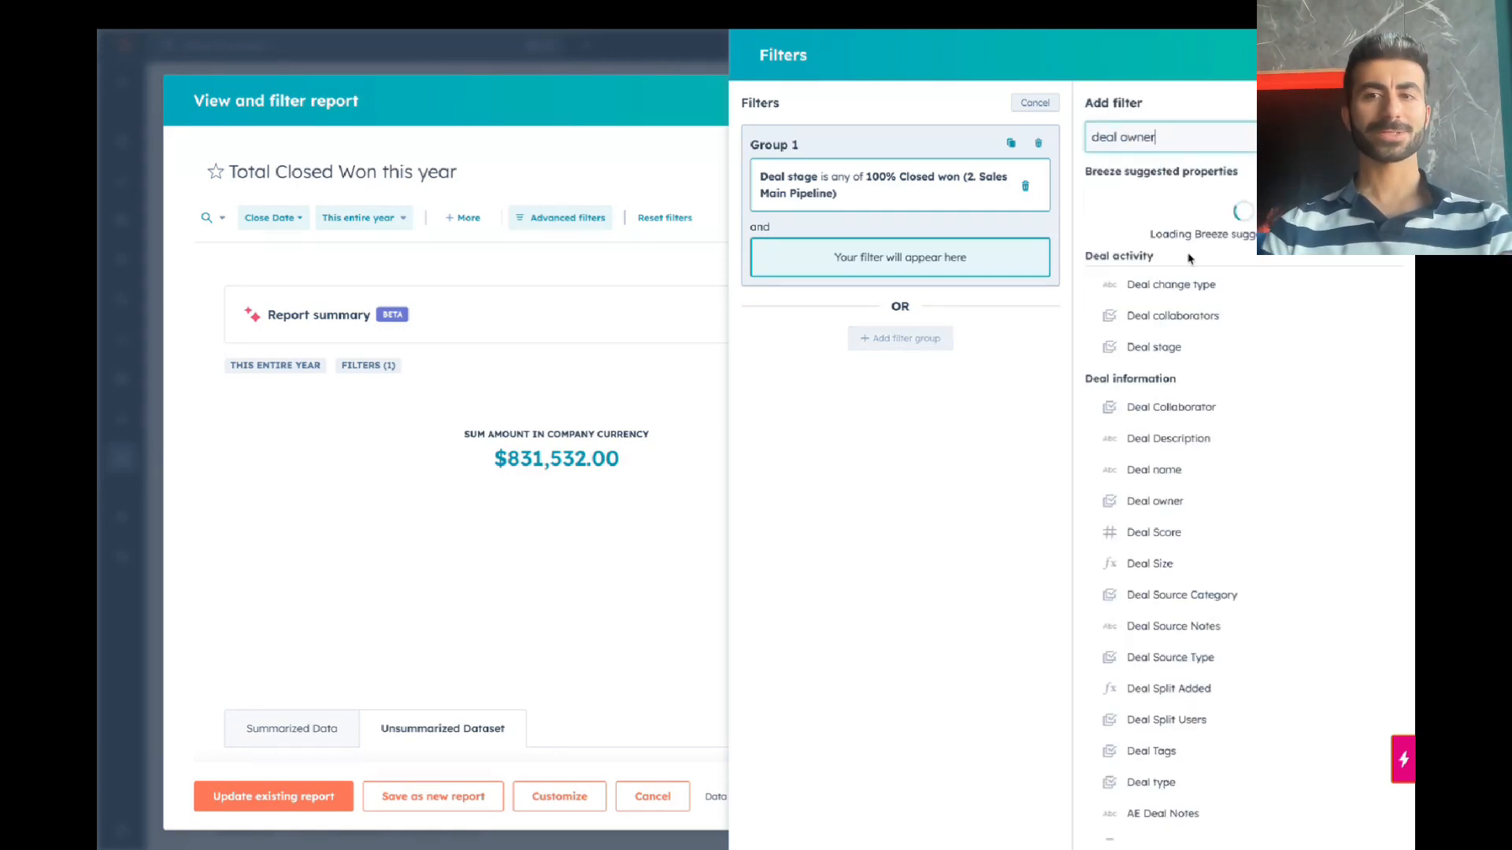
triple_click(1170, 140)
text(burger)
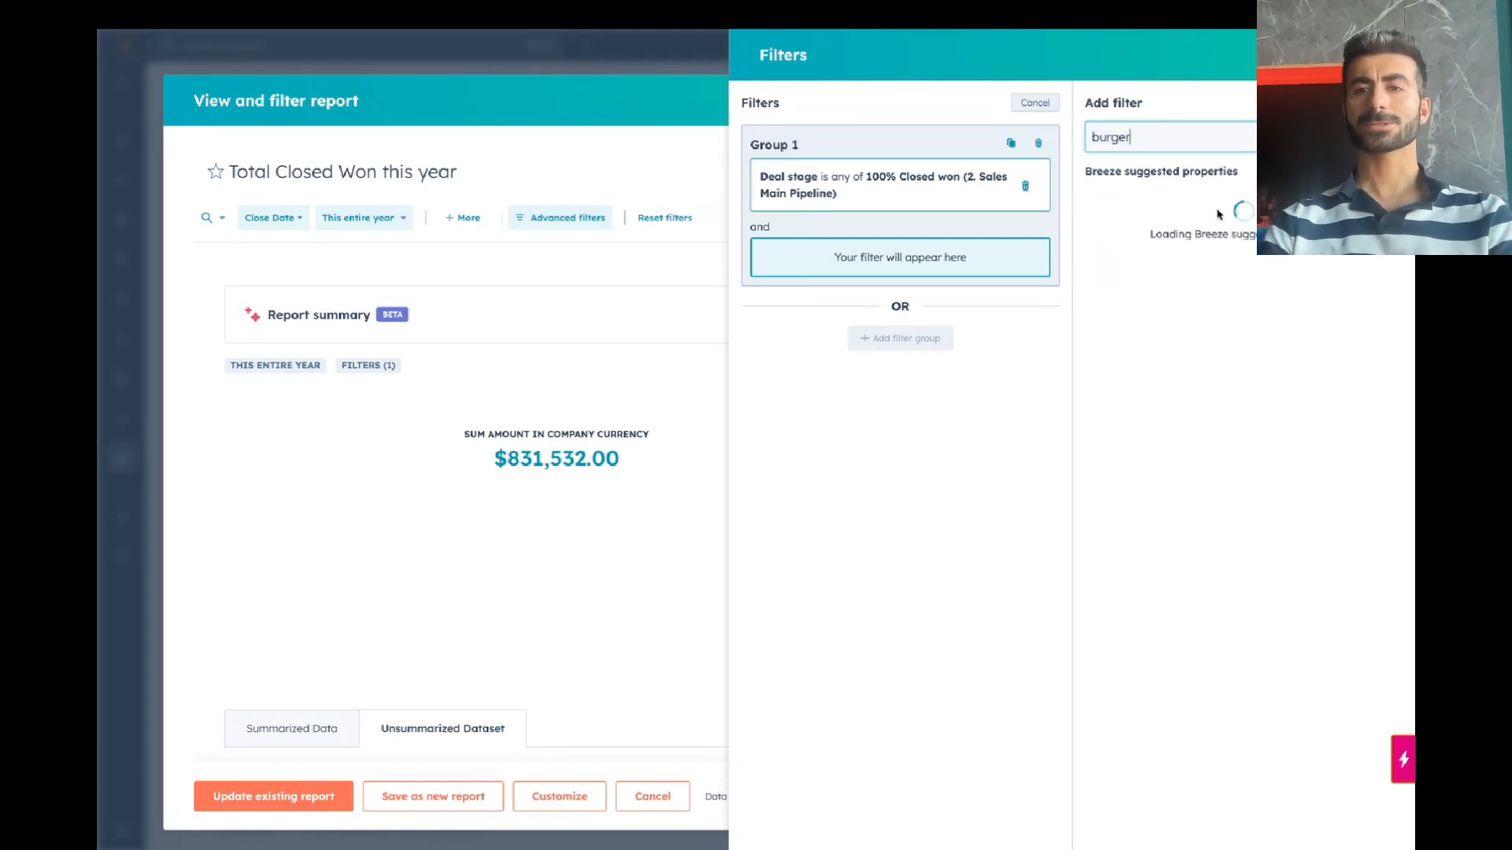
triple_click(1174, 140)
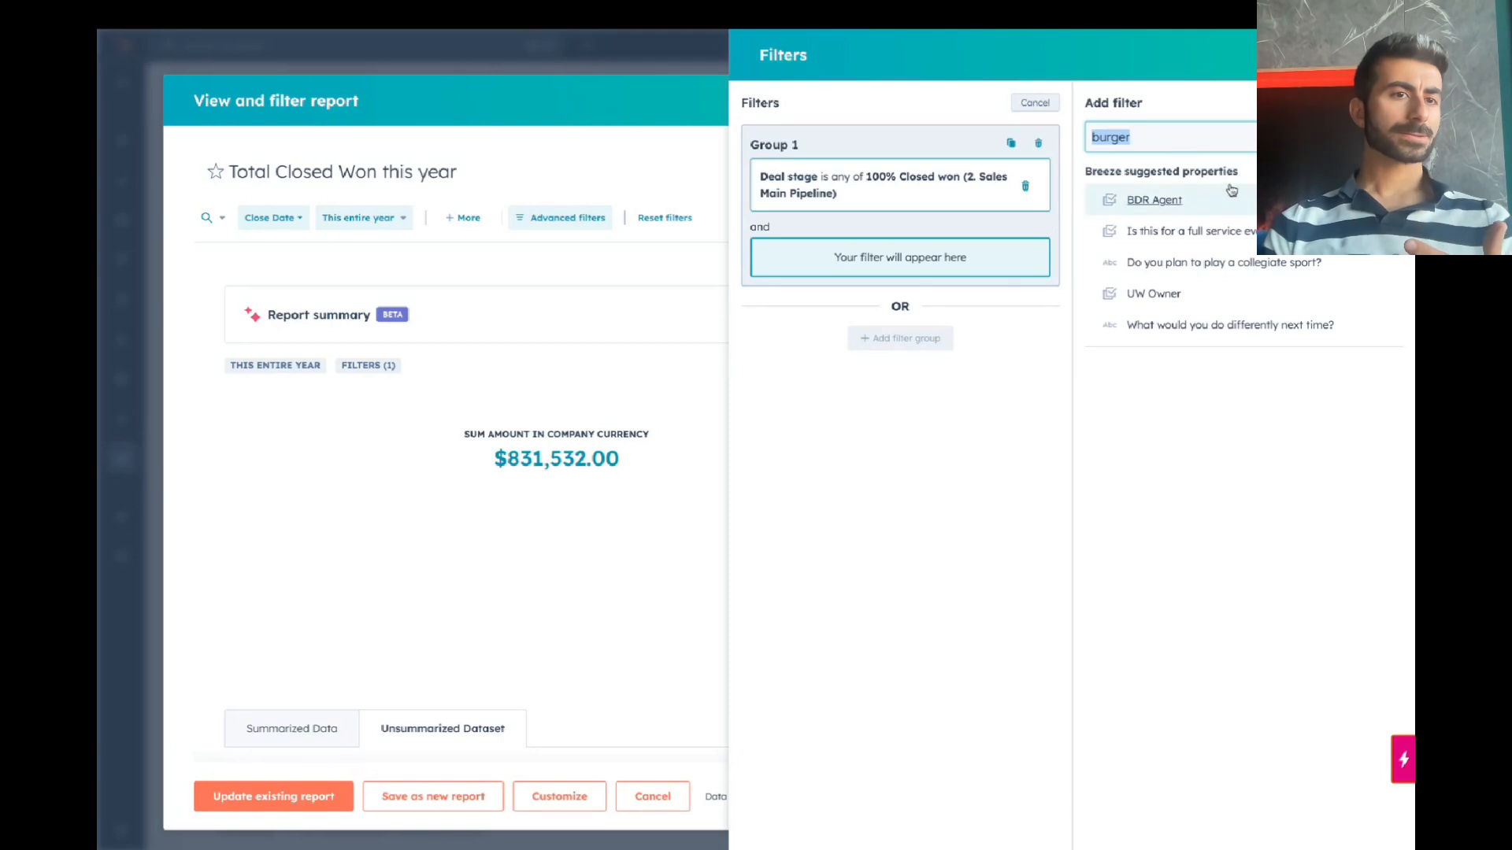
click(1384, 55)
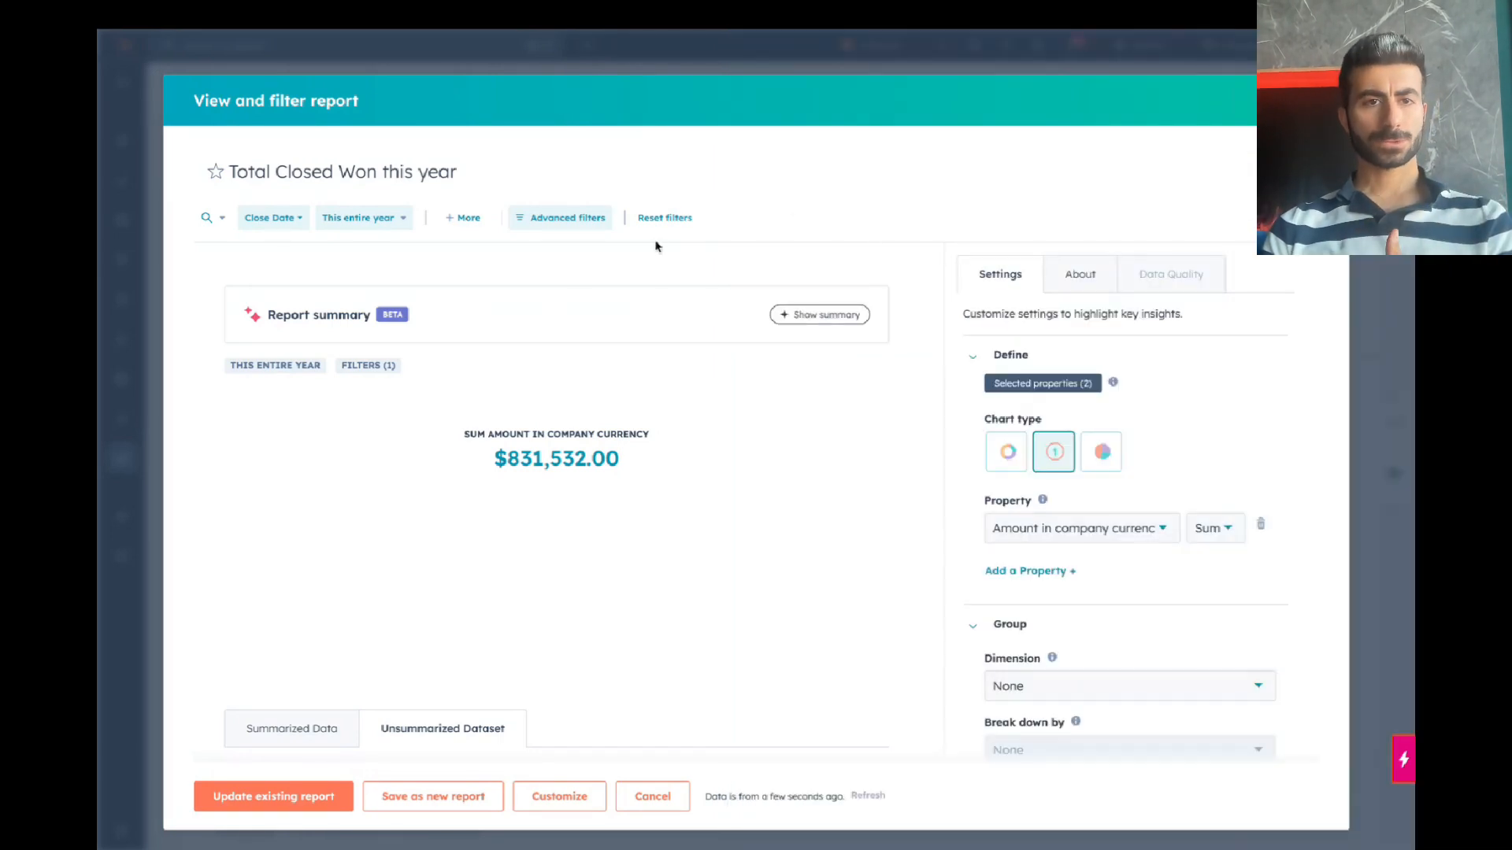
click(373, 223)
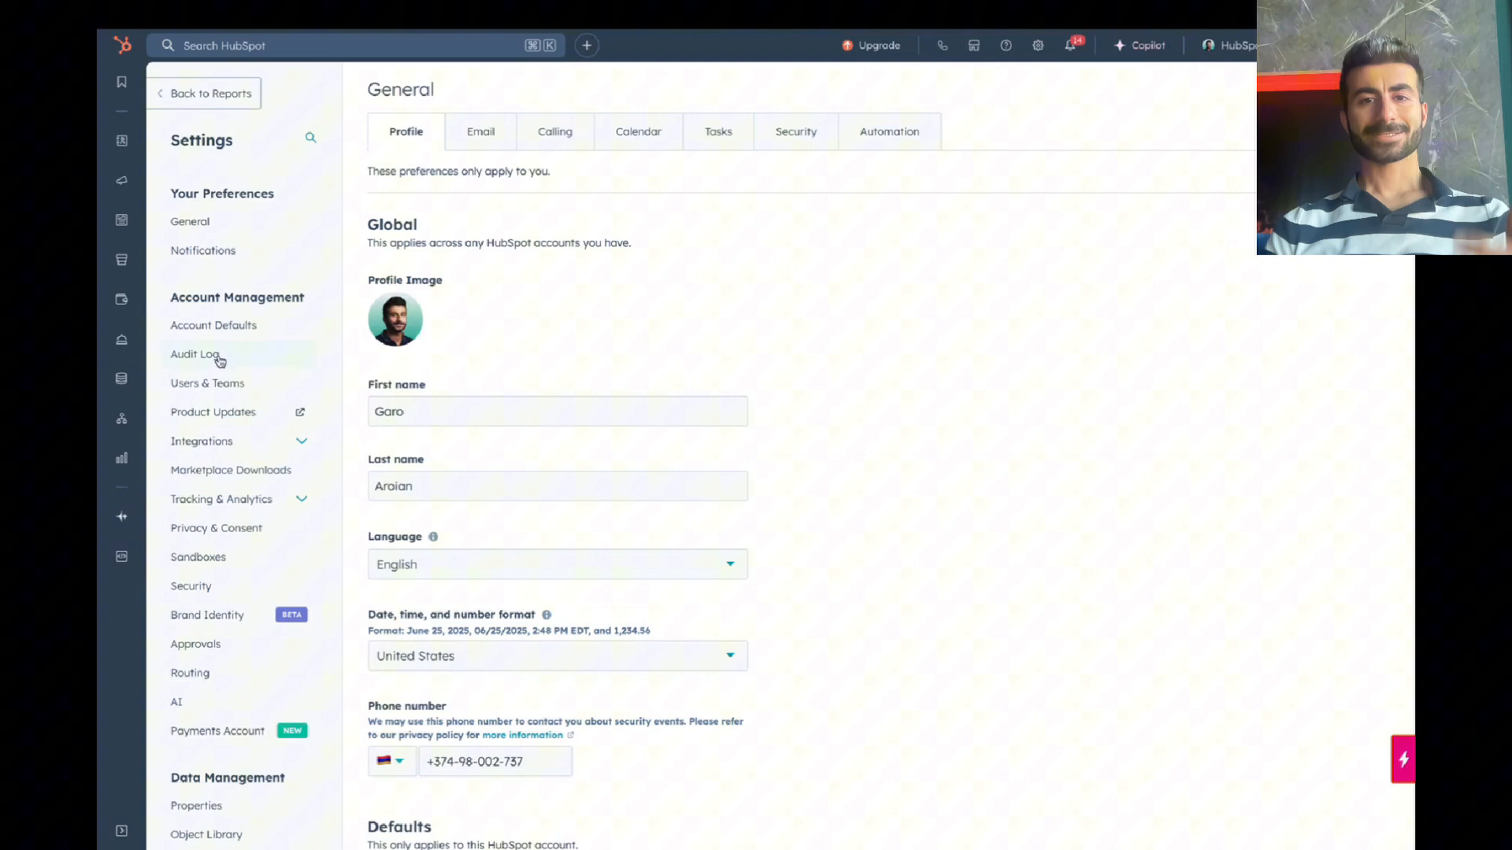
Step: Open Manage contact properties and filter the list to properties created by one user
scroll(215, 356, down, 5)
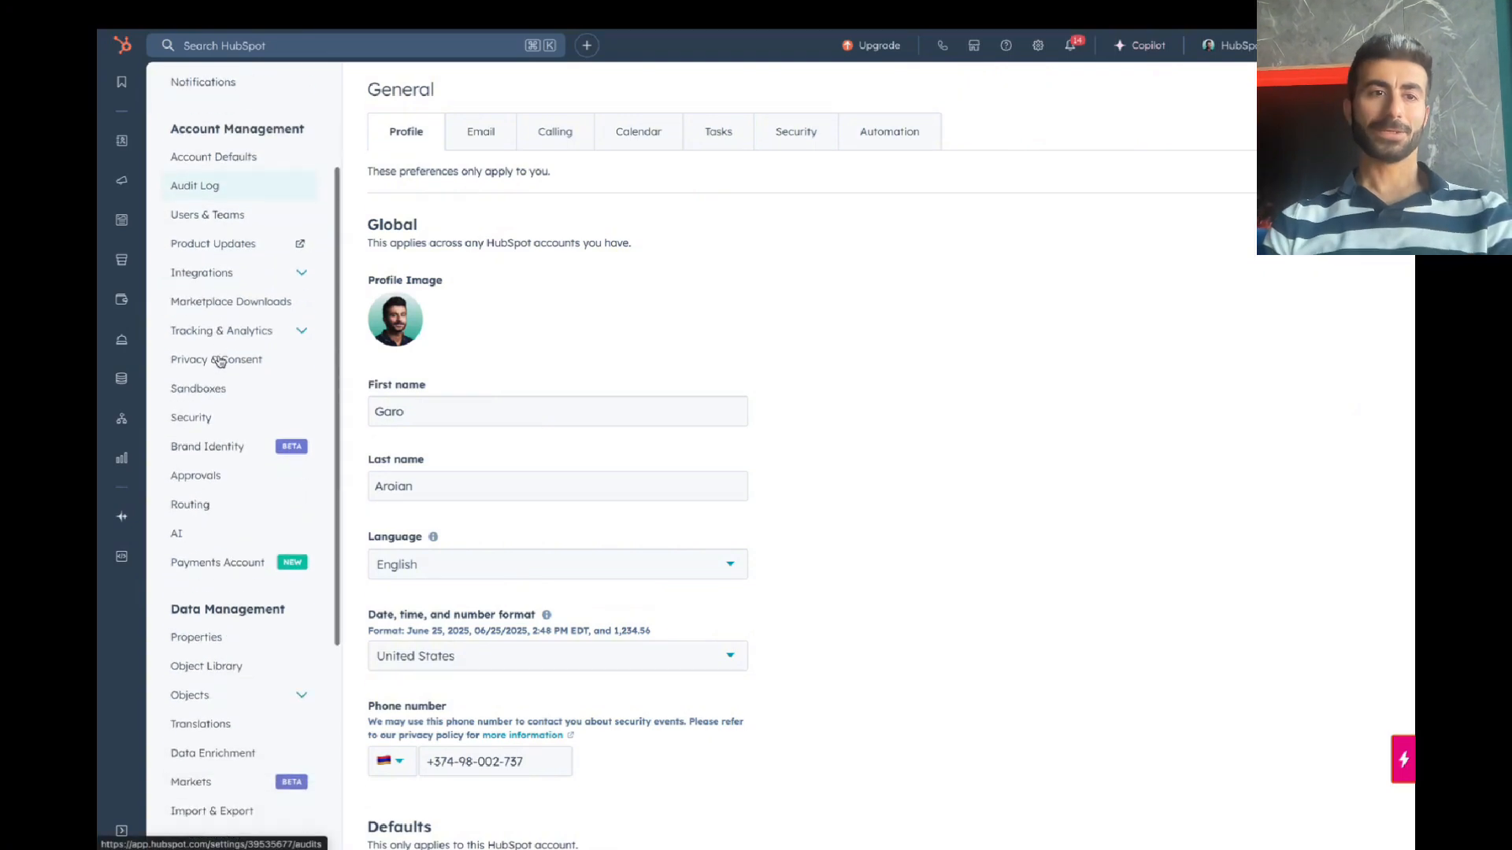
click(238, 486)
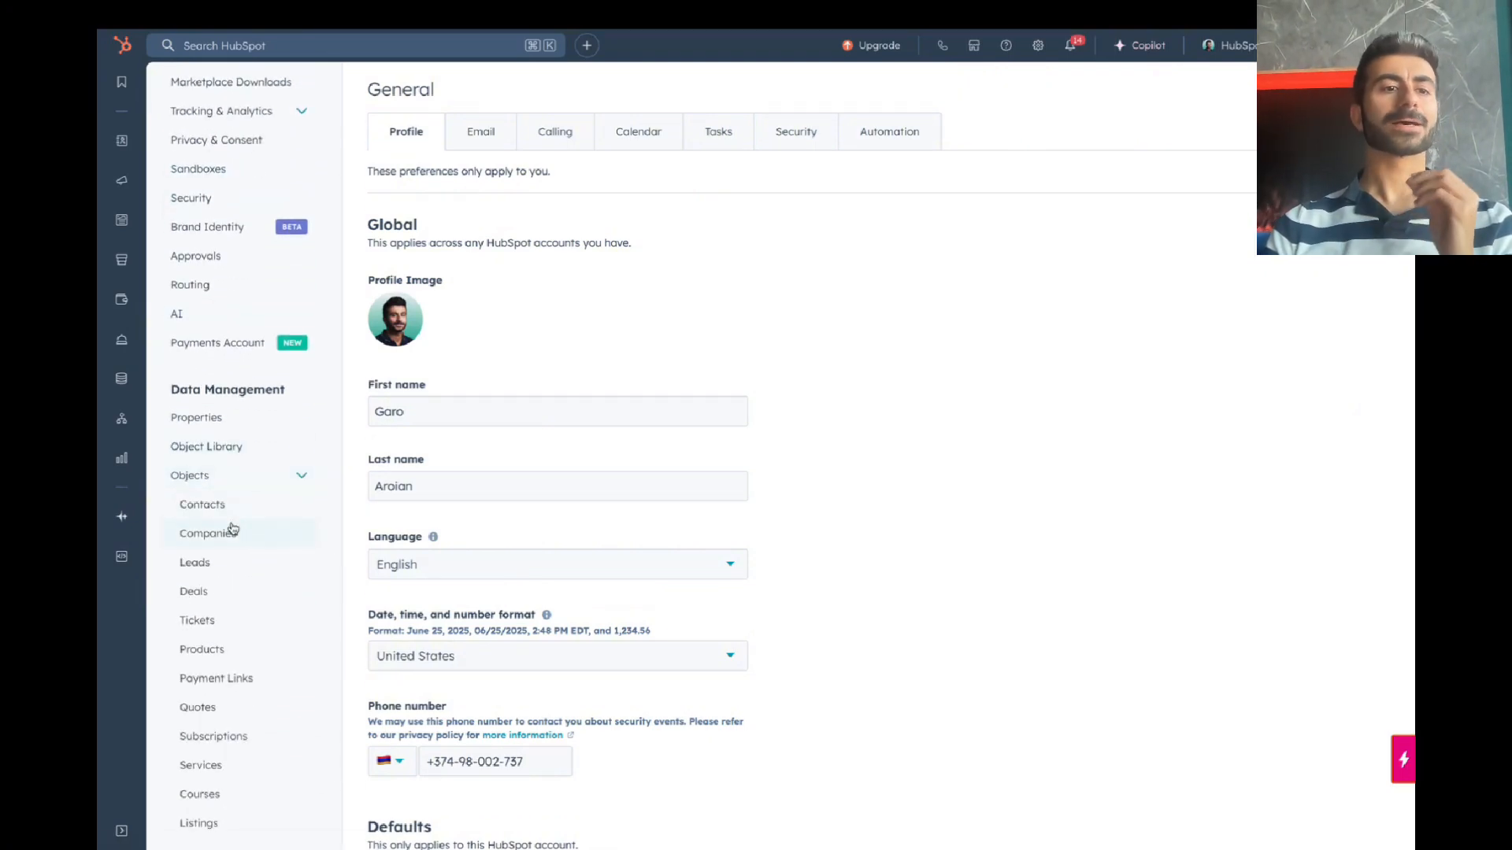
click(231, 510)
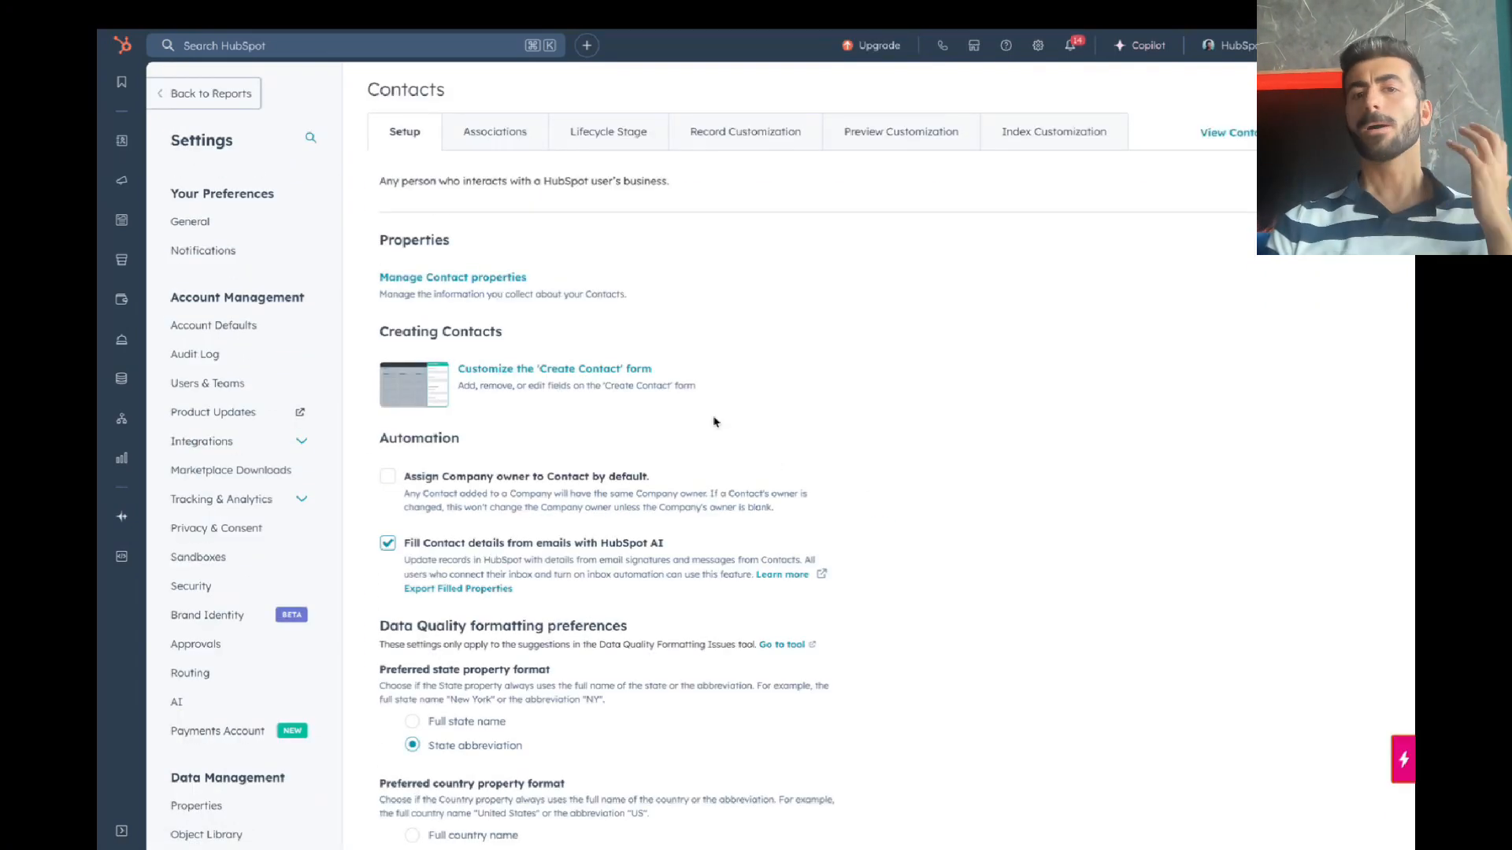
click(511, 281)
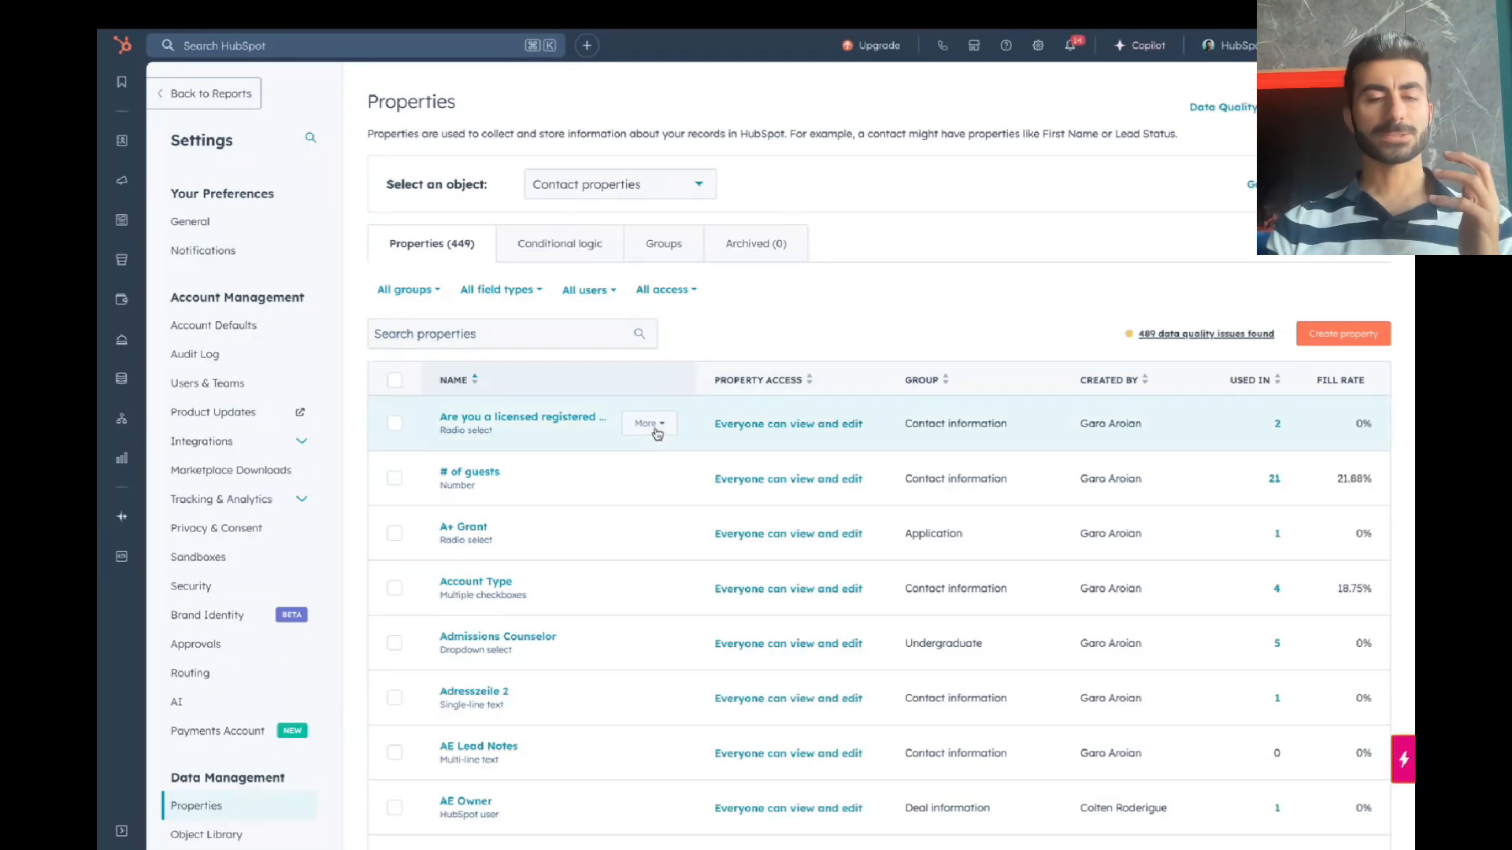
scroll(787, 433, down, 3)
scroll(834, 441, up, 2)
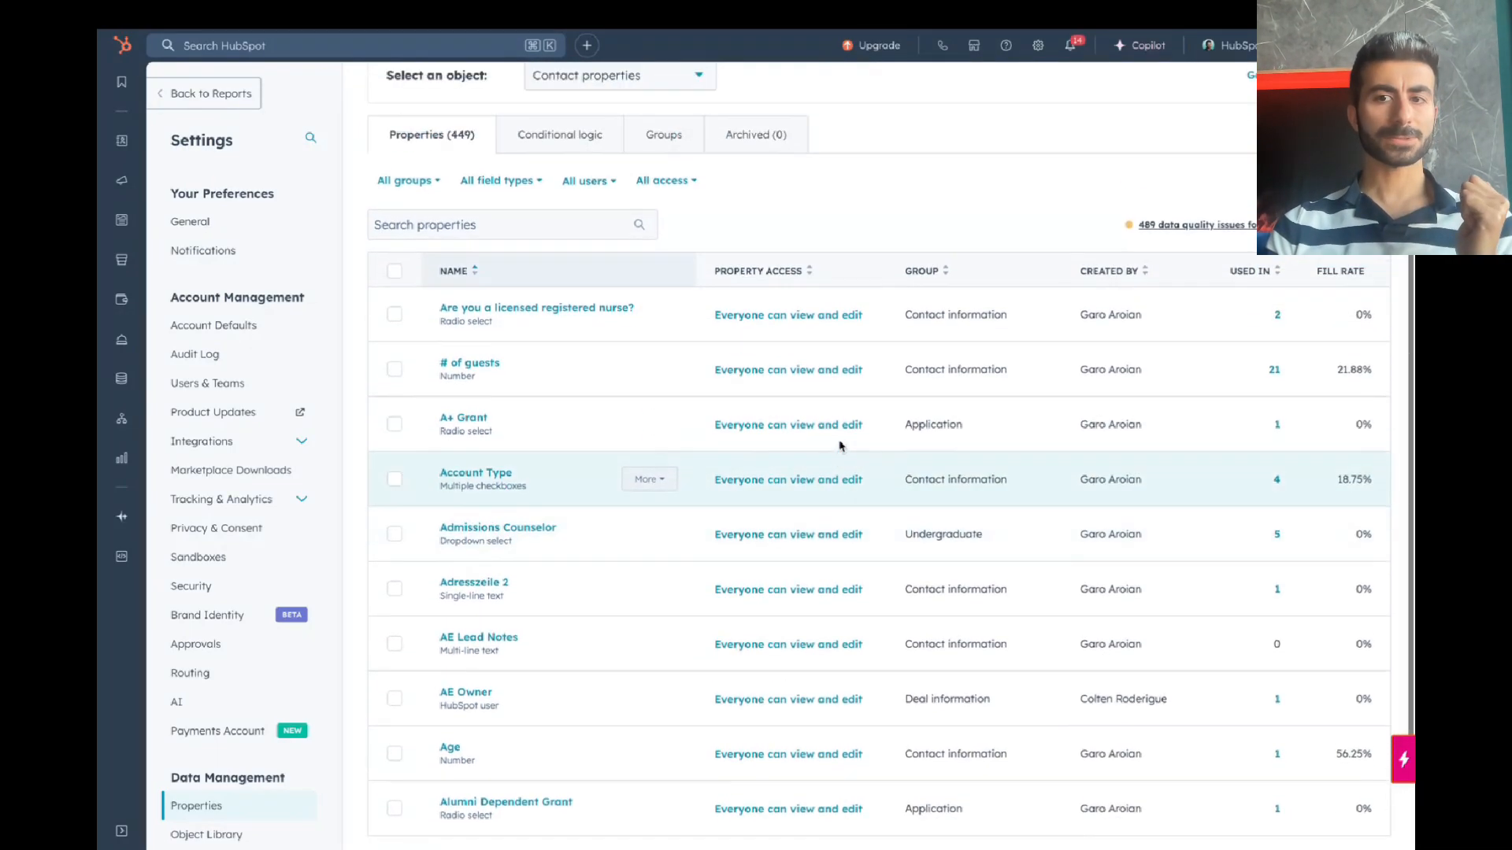
click(585, 206)
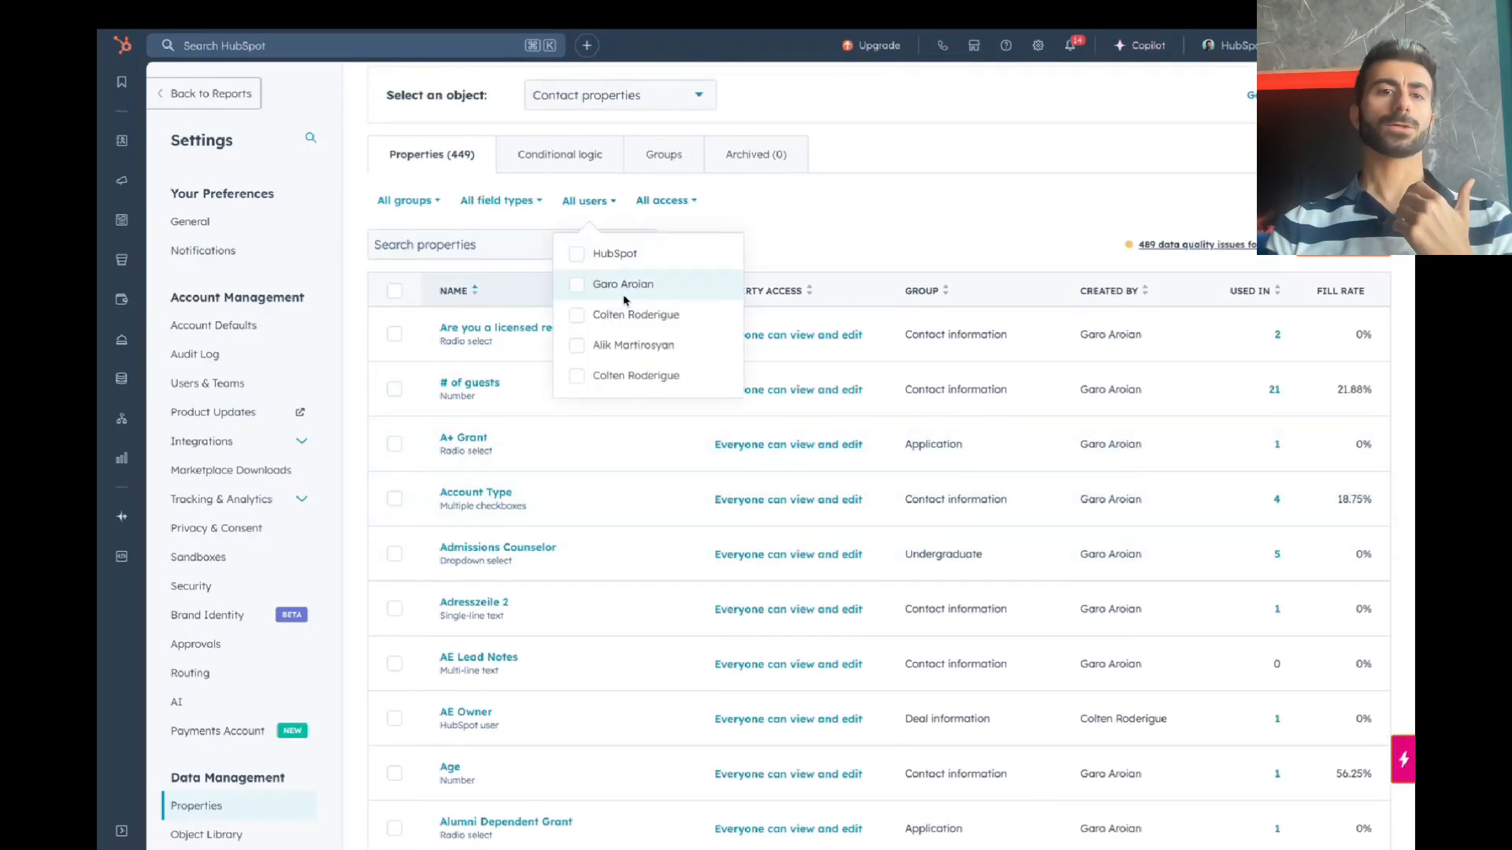
click(621, 287)
click(818, 249)
Step: Preview the # of guests property details, then return to the list and focus its search
scroll(639, 549, down, 2)
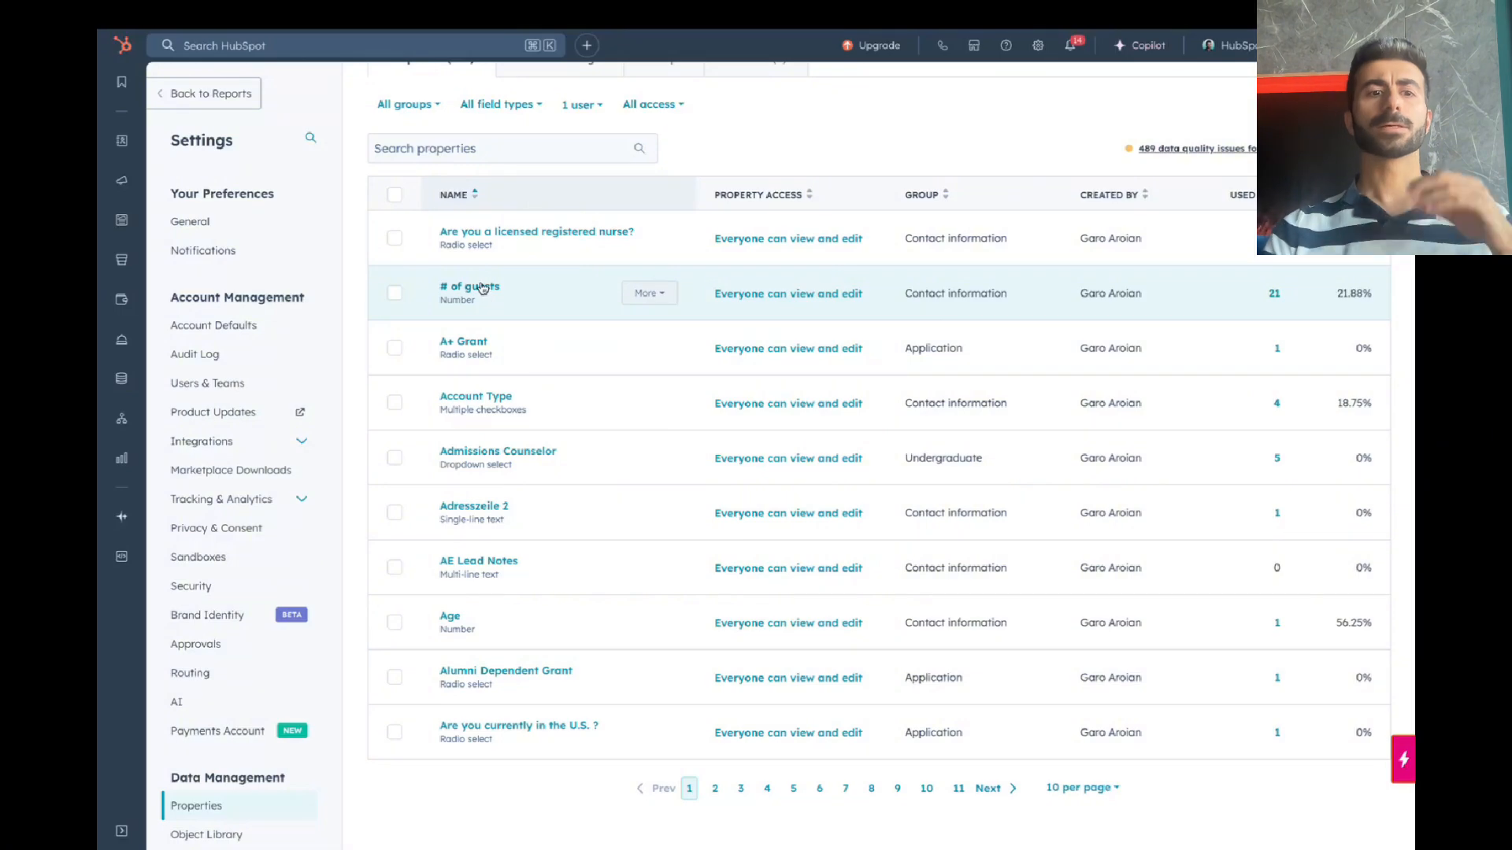
click(482, 288)
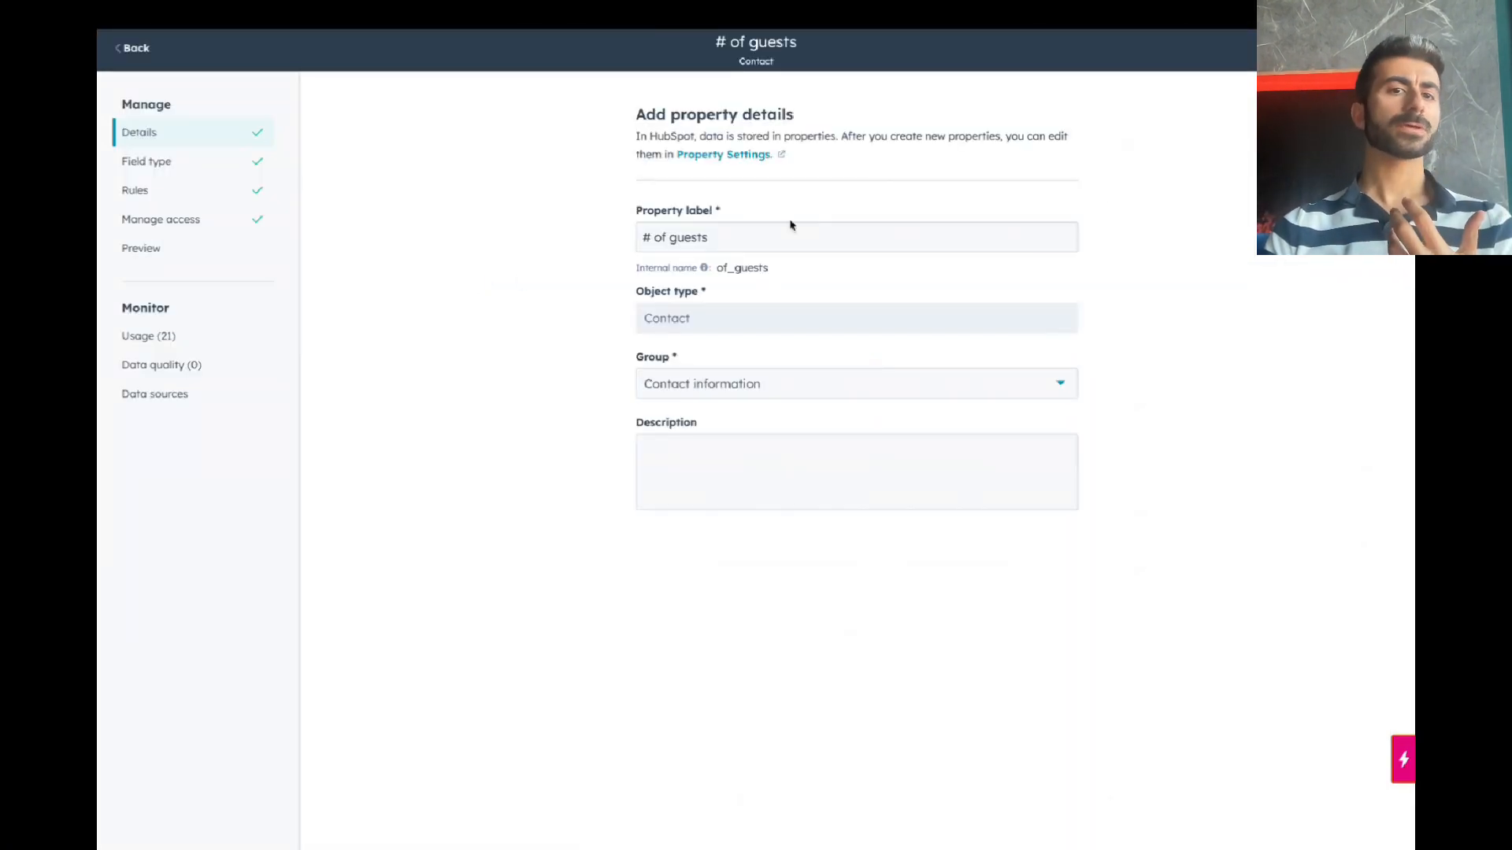
click(140, 48)
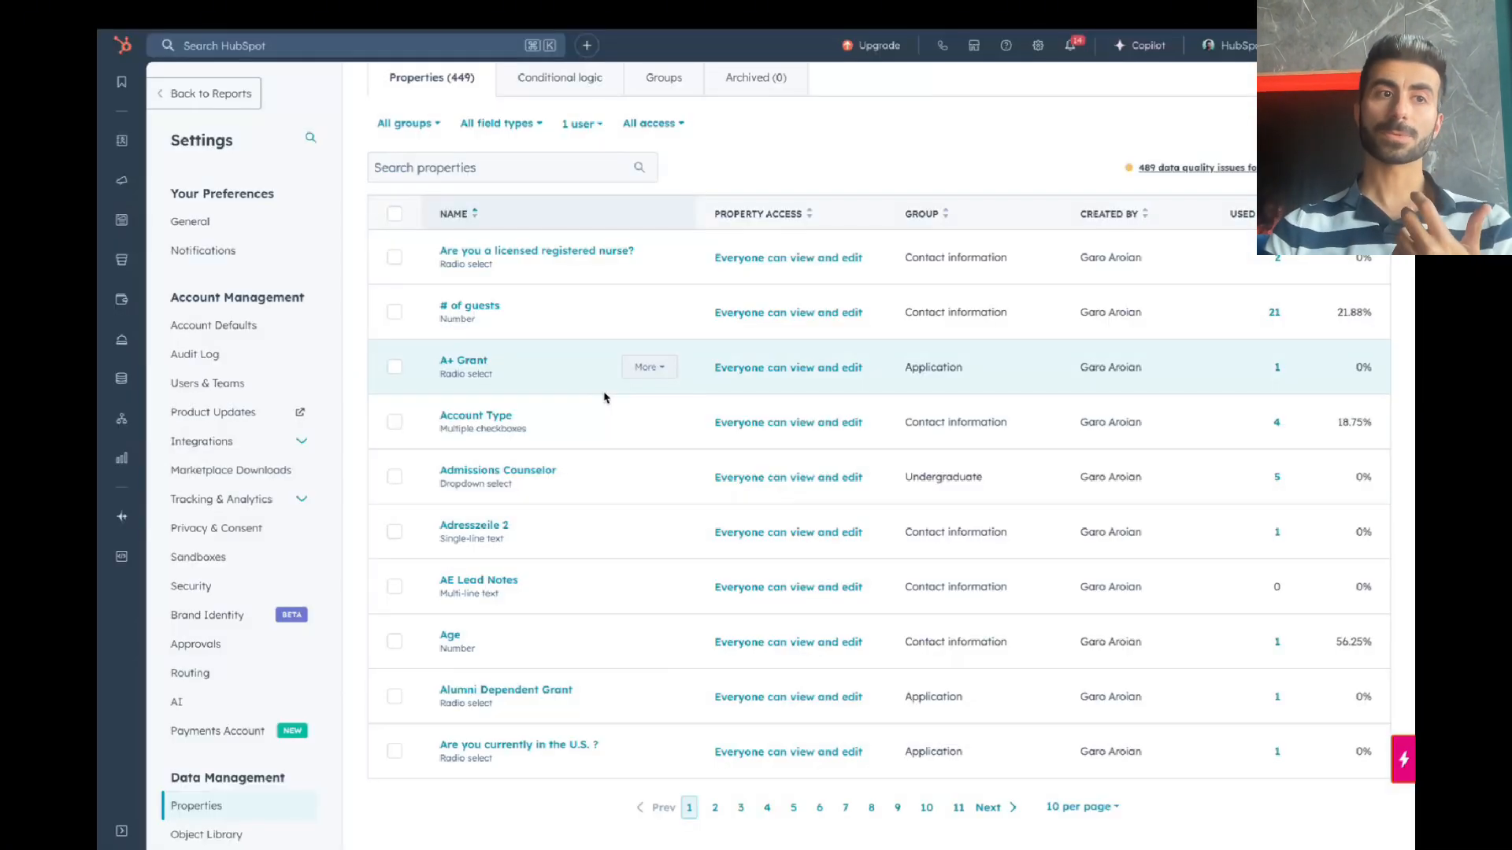
scroll(675, 421, up, 2)
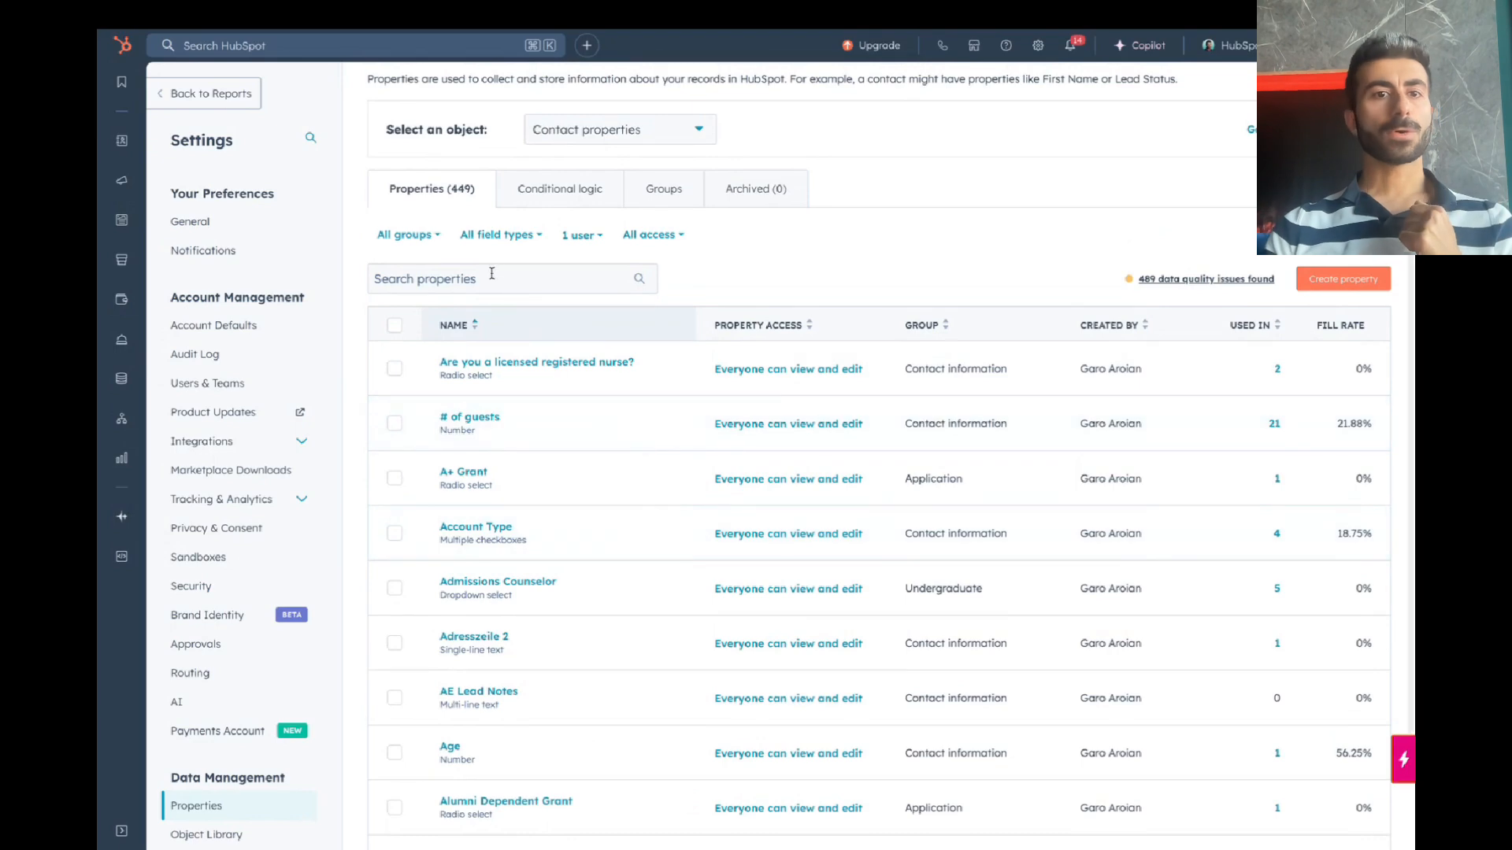
click(492, 273)
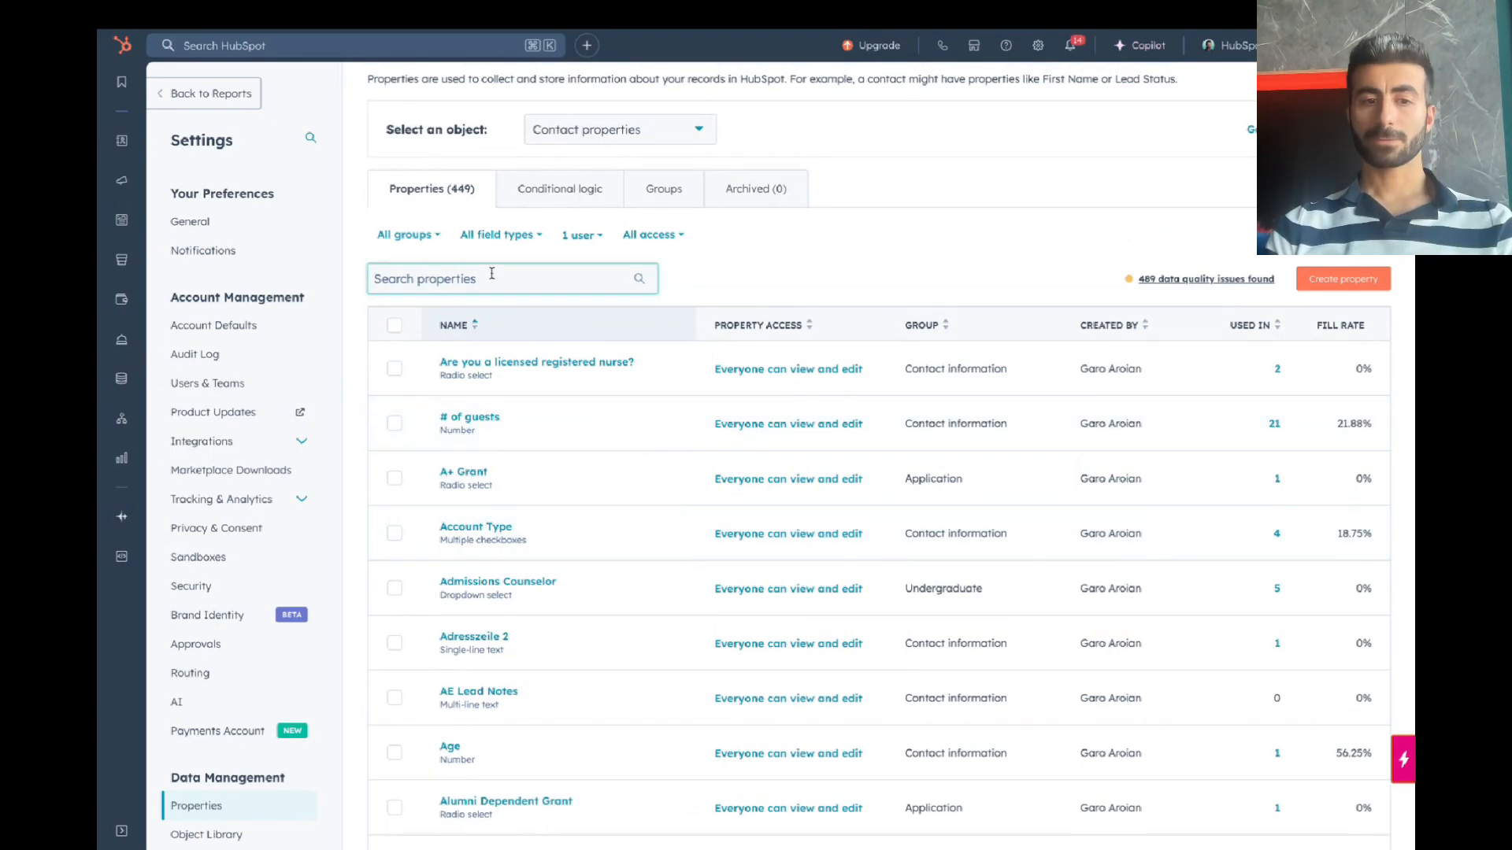
Step: Search 'burg' and inspect the BURGERS field type formula based on # of guests
text(burg)
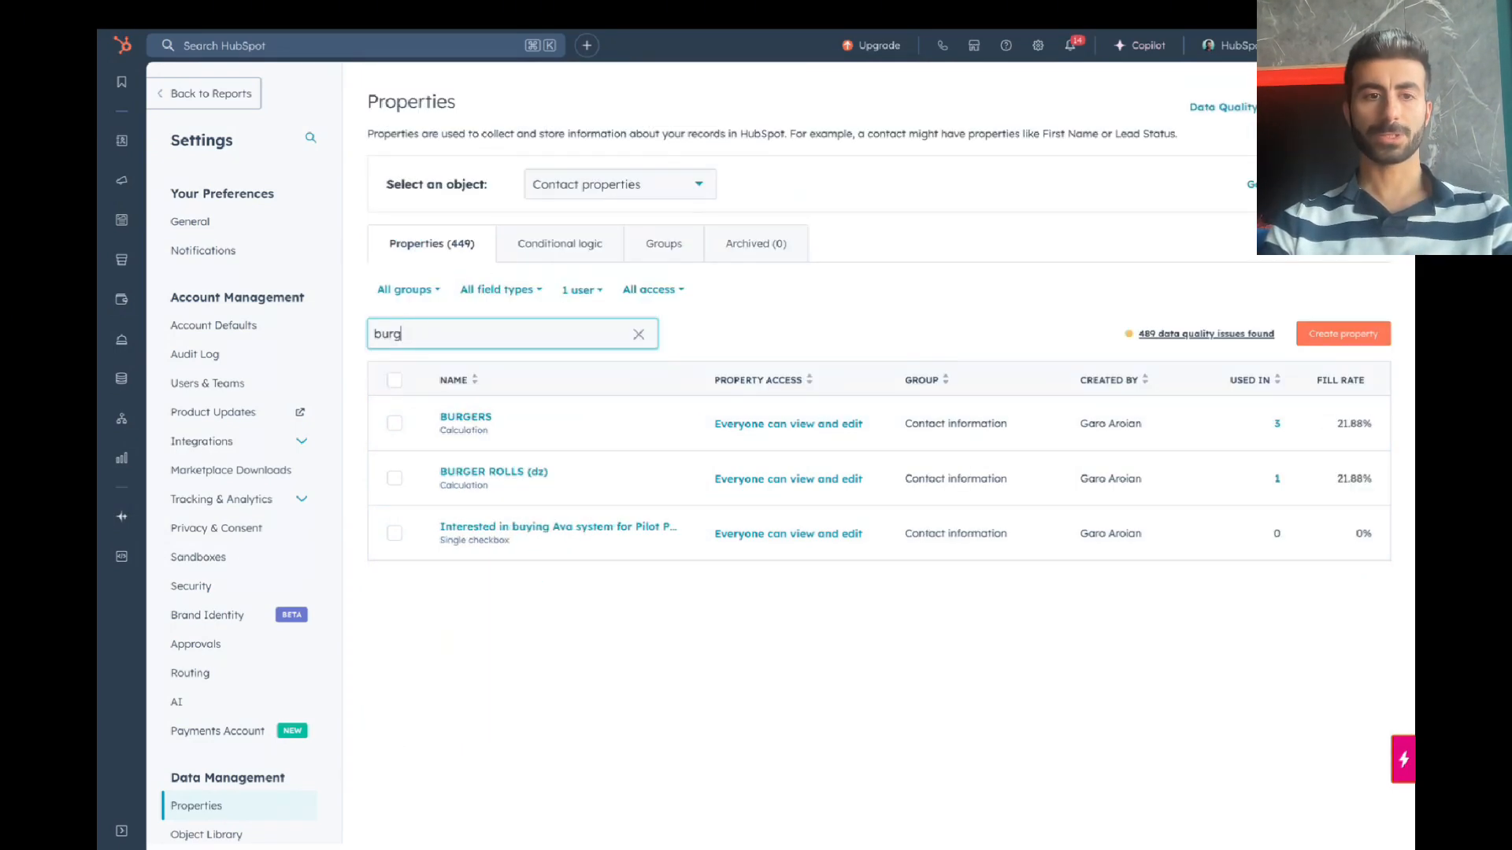
click(477, 418)
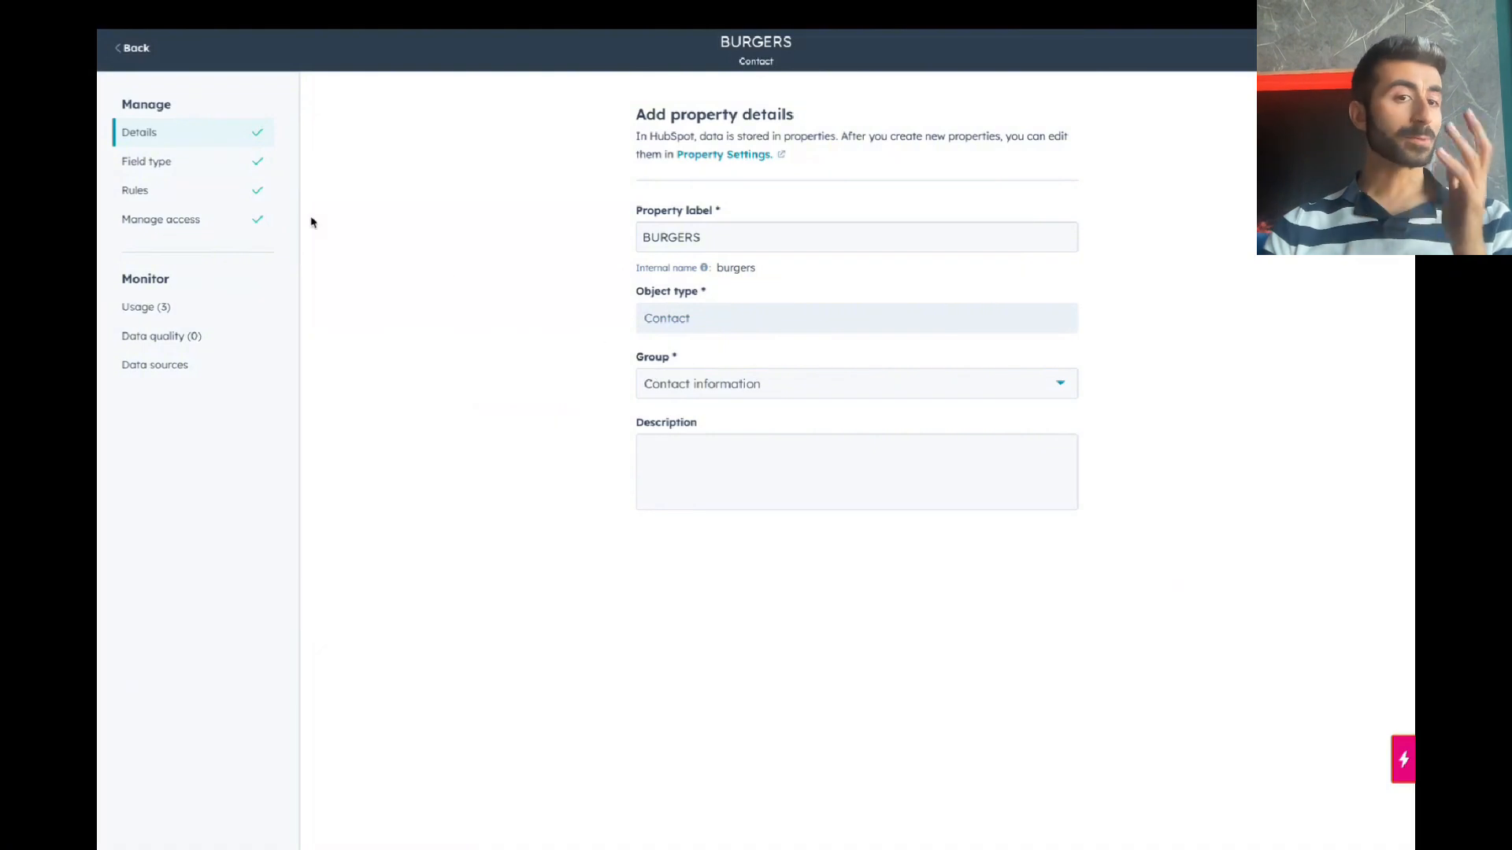
click(191, 165)
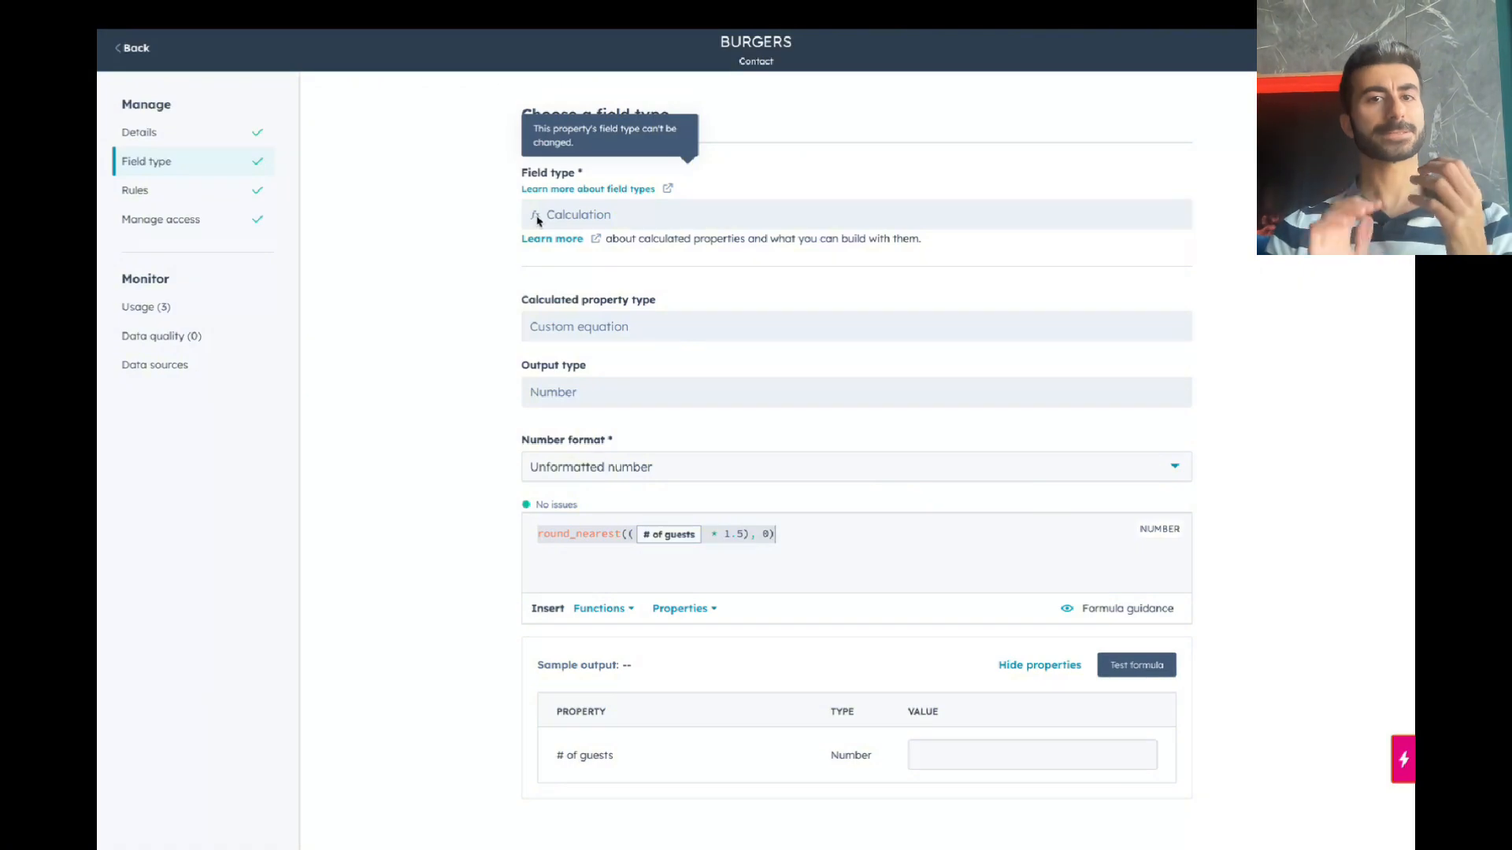
click(137, 49)
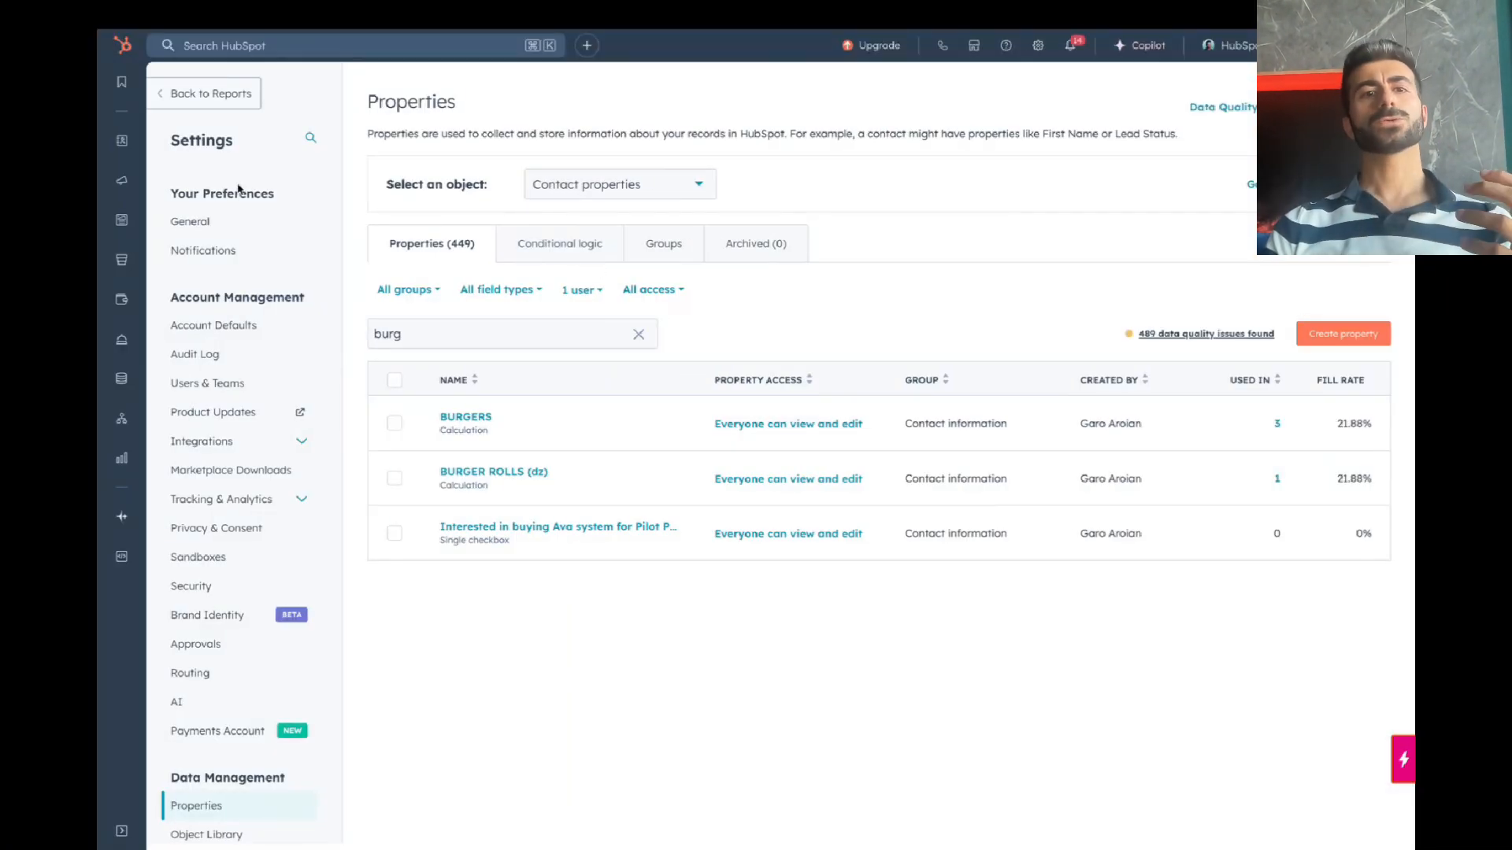
mouse_move(112, 185)
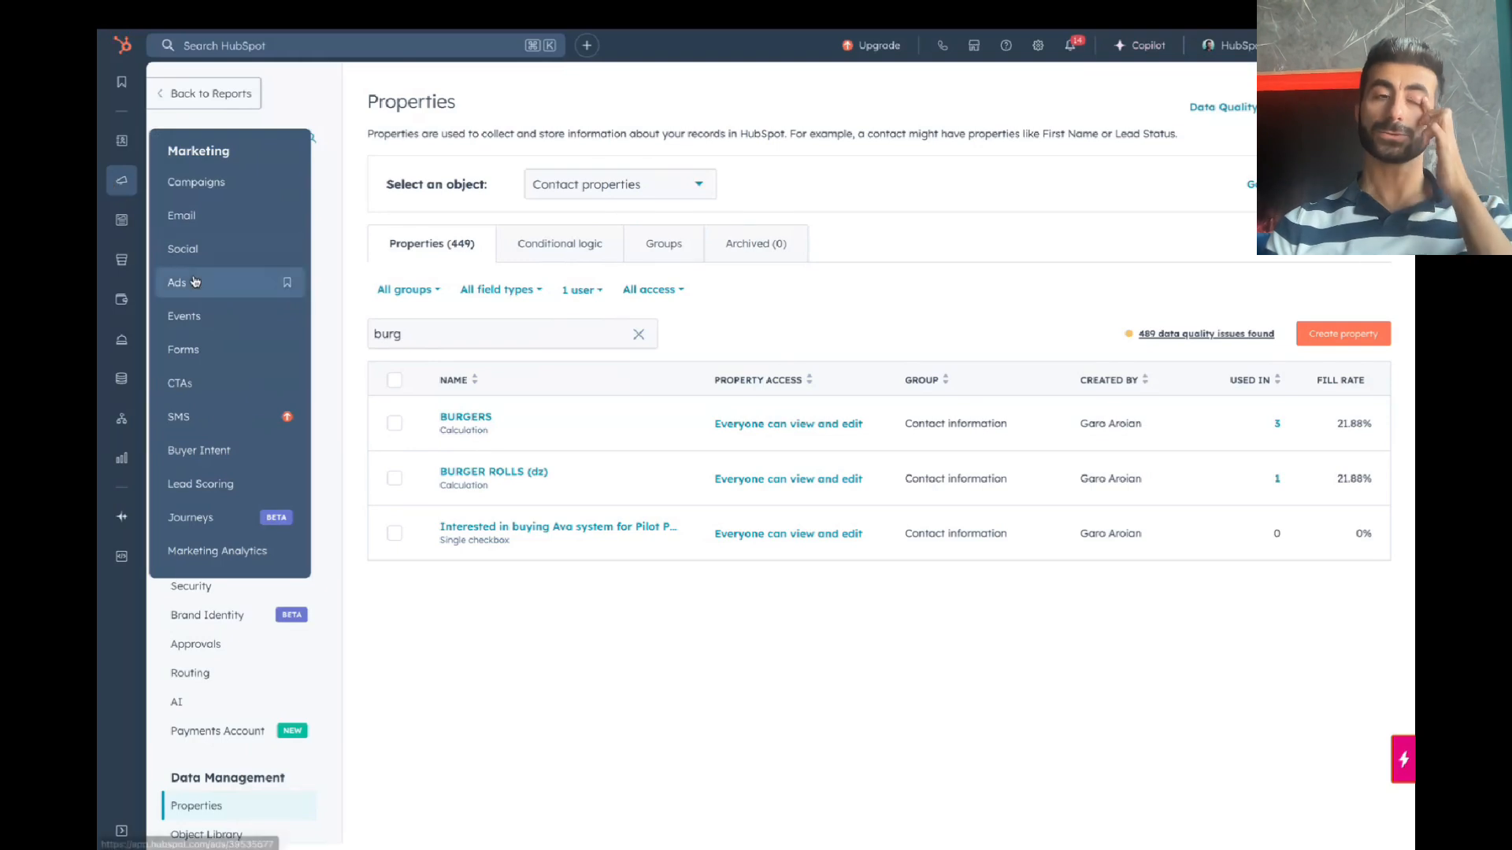
mouse_move(130, 391)
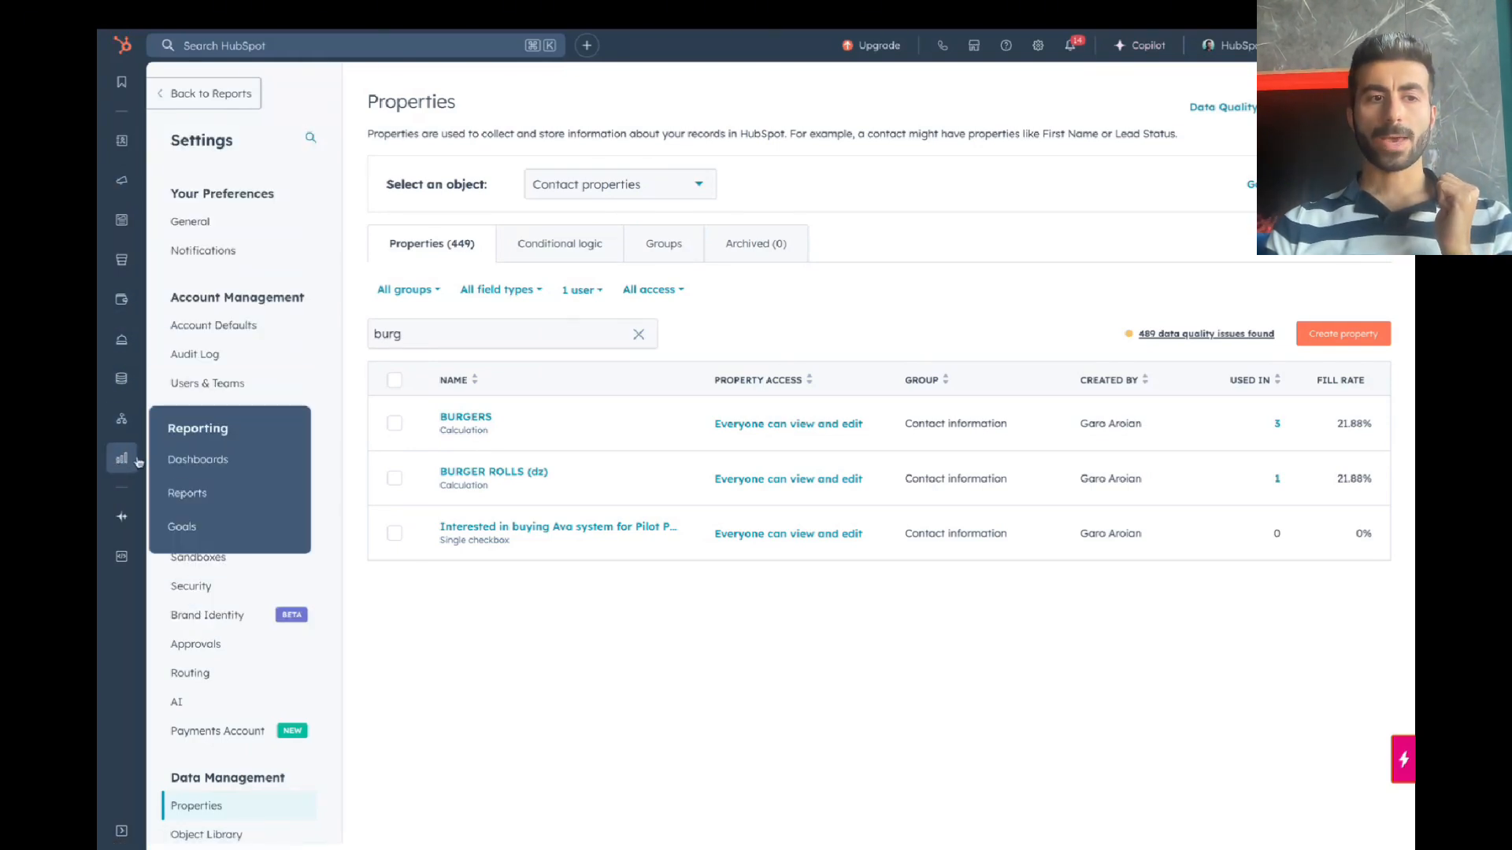
Step: Create a single-object Contacts report from scratch and add the BURGERS property
click(203, 494)
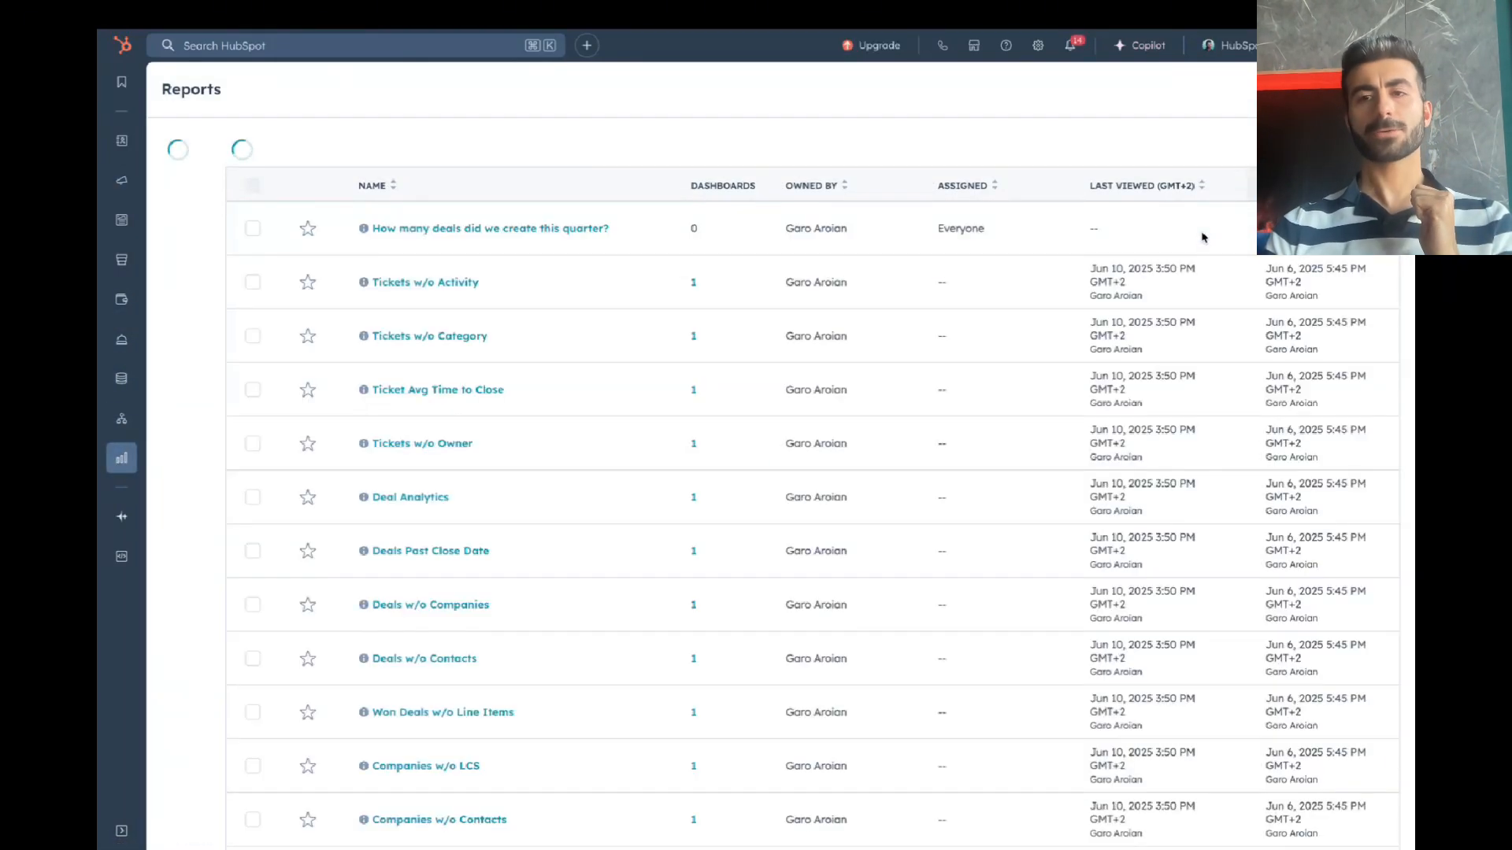
click(1361, 89)
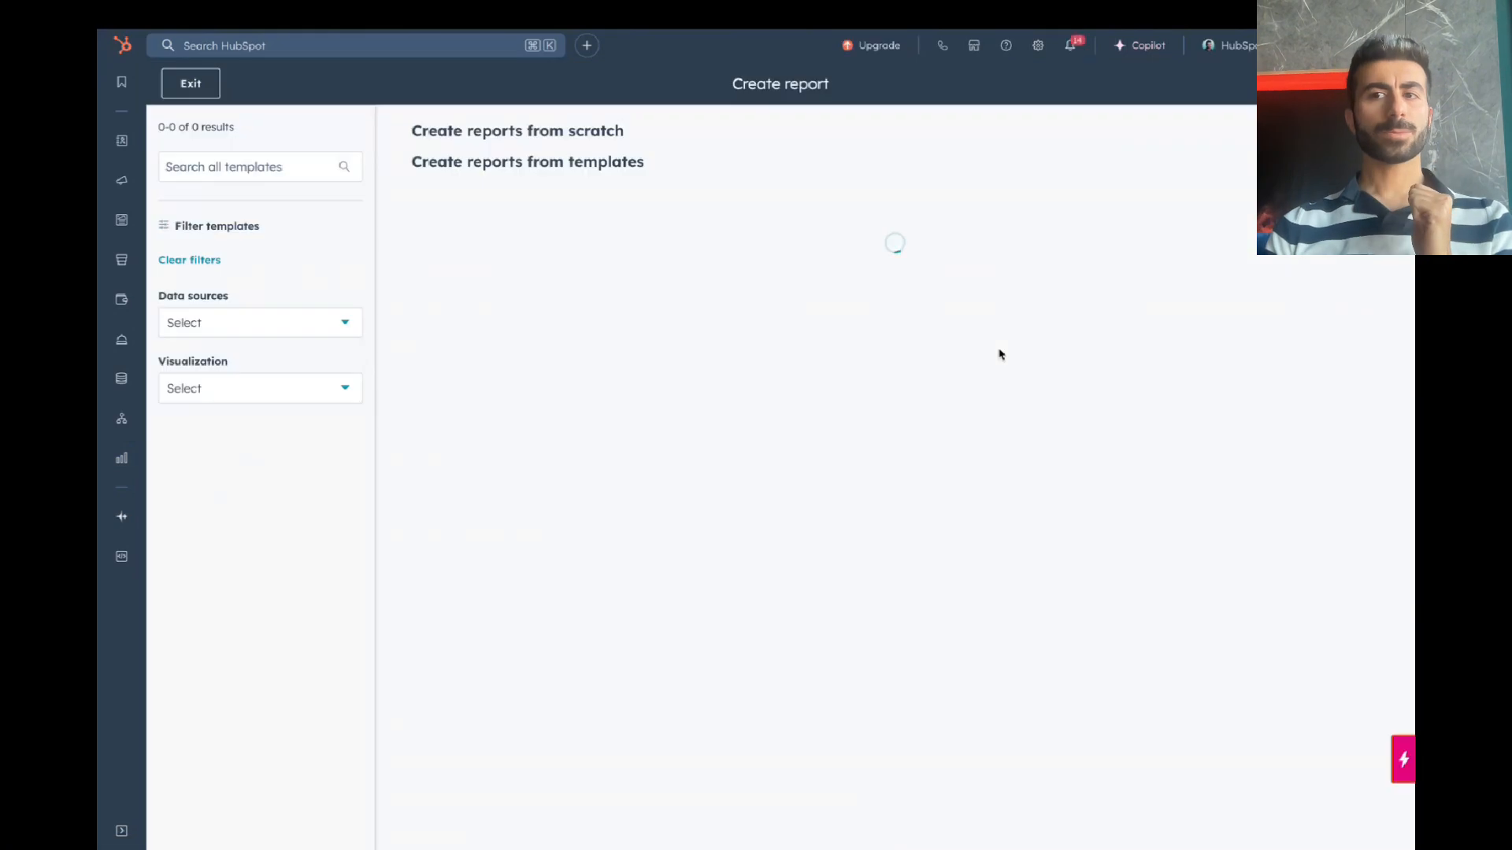
click(667, 190)
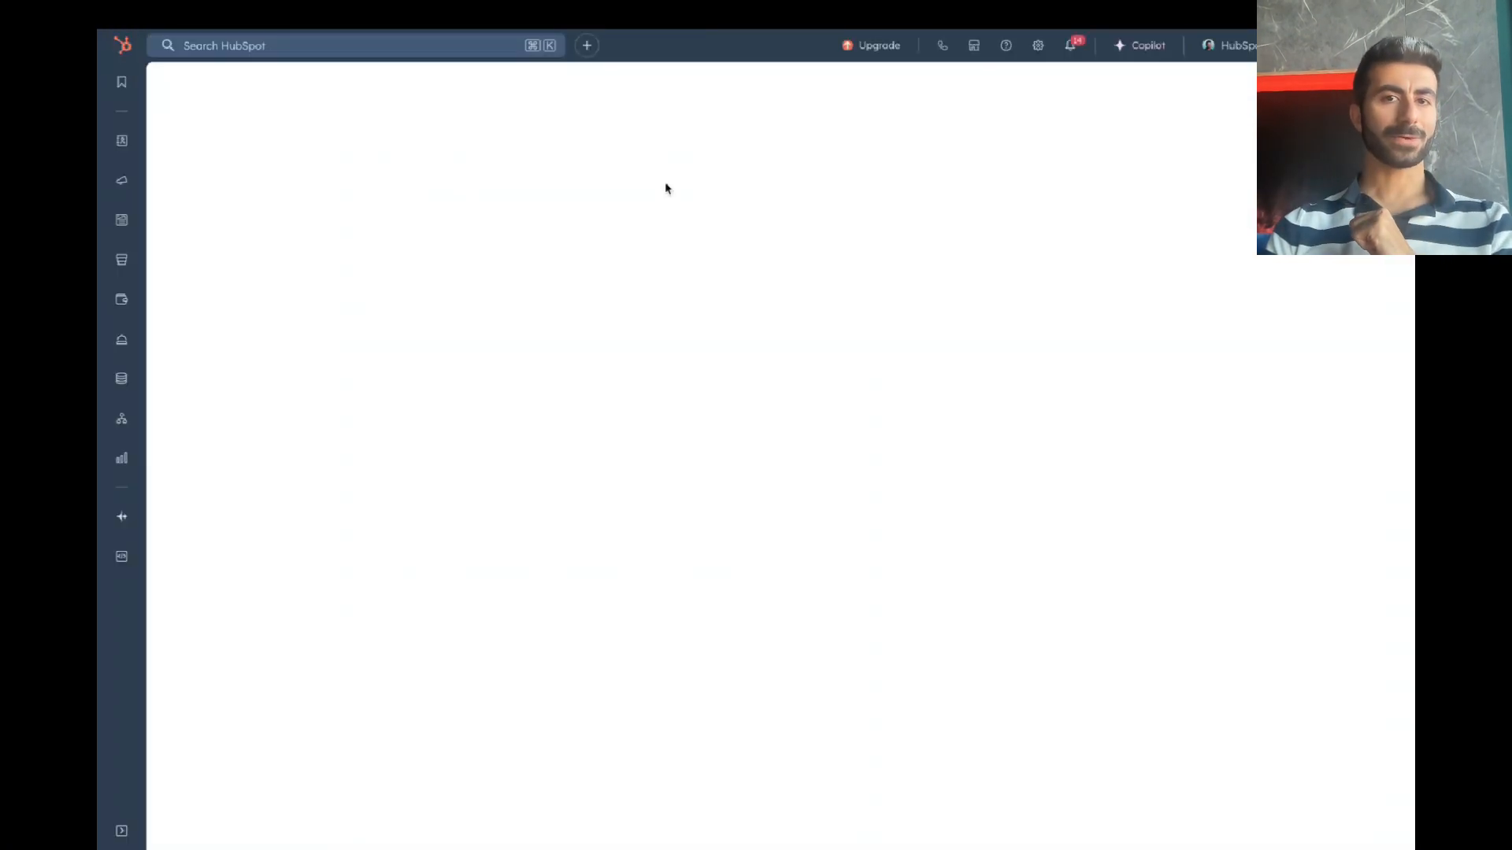
click(591, 229)
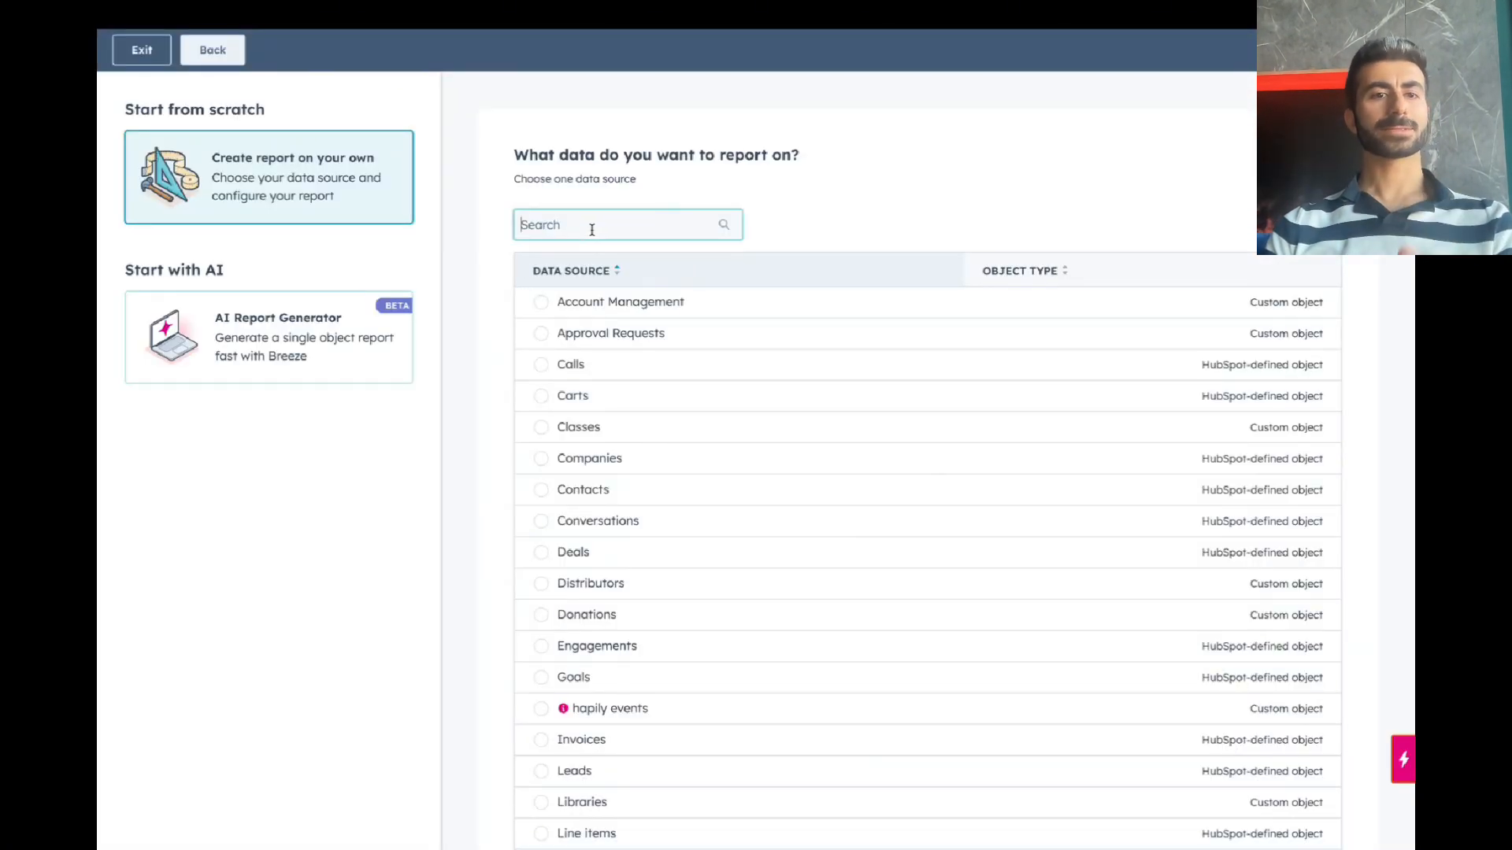
text(cont)
click(588, 309)
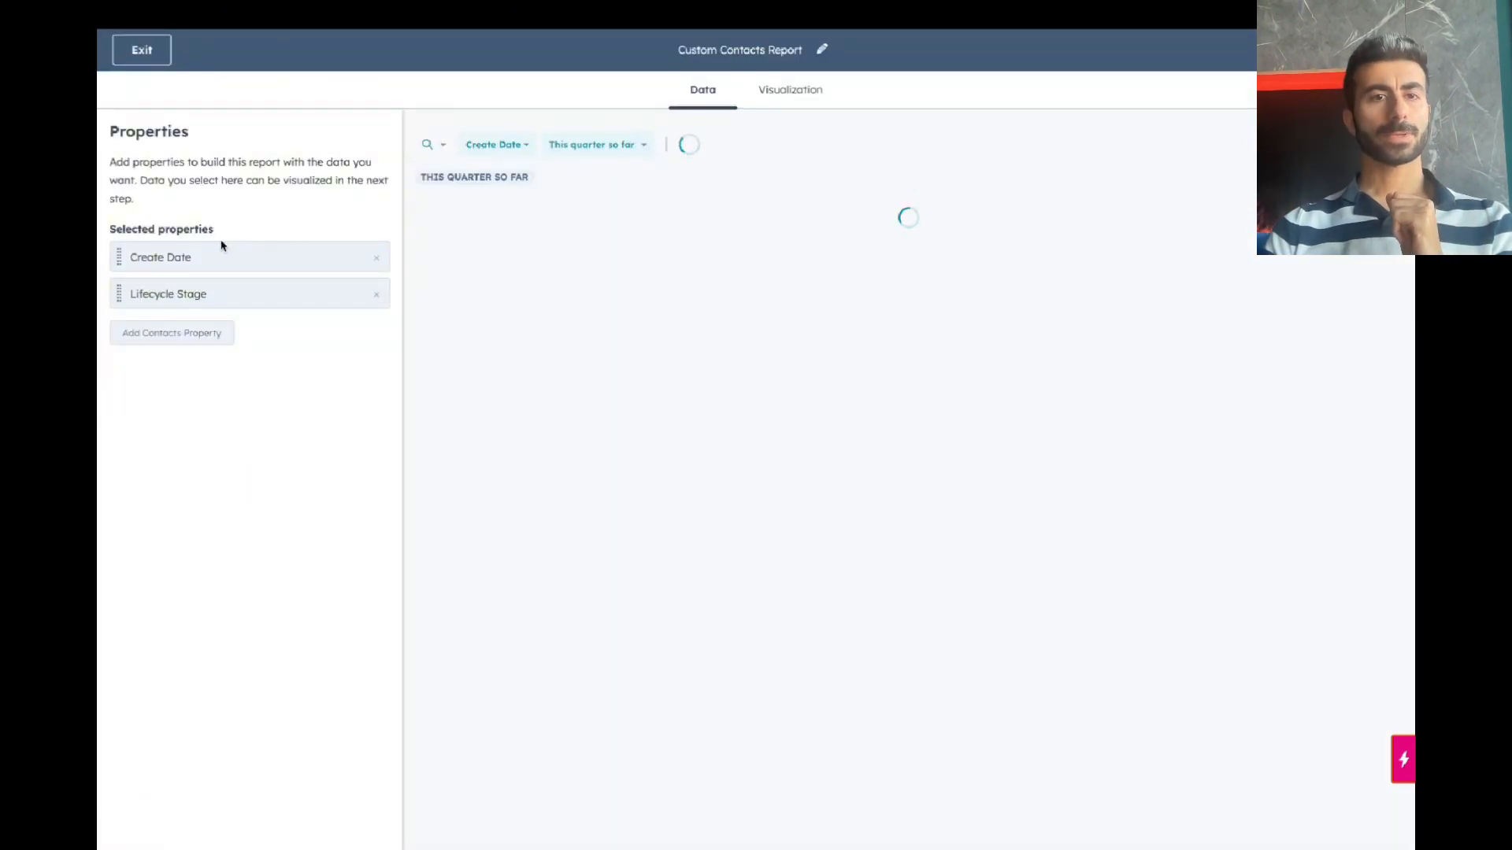
click(183, 334)
text(burg)
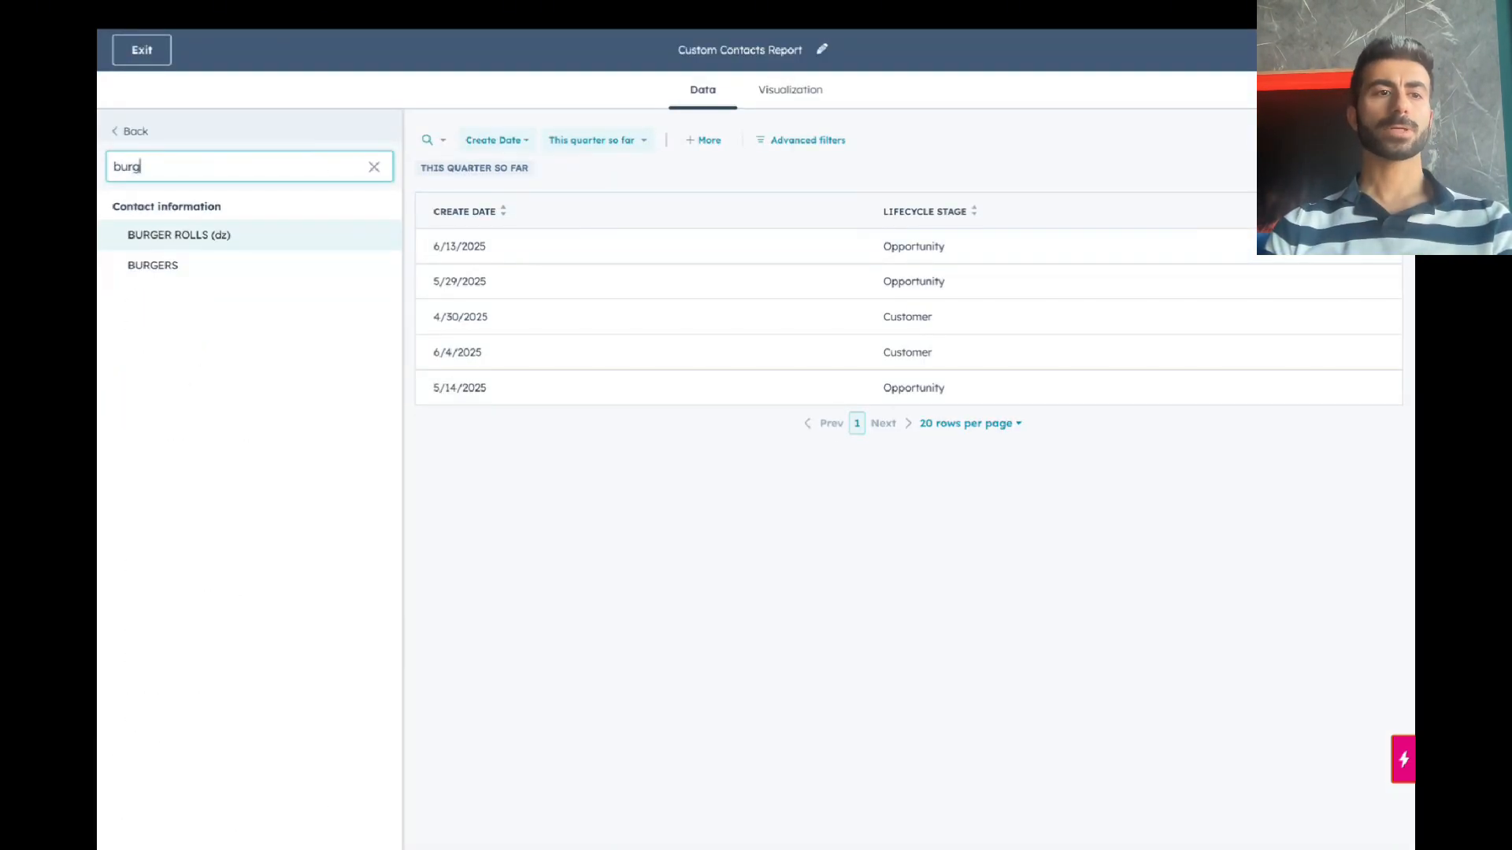
click(264, 266)
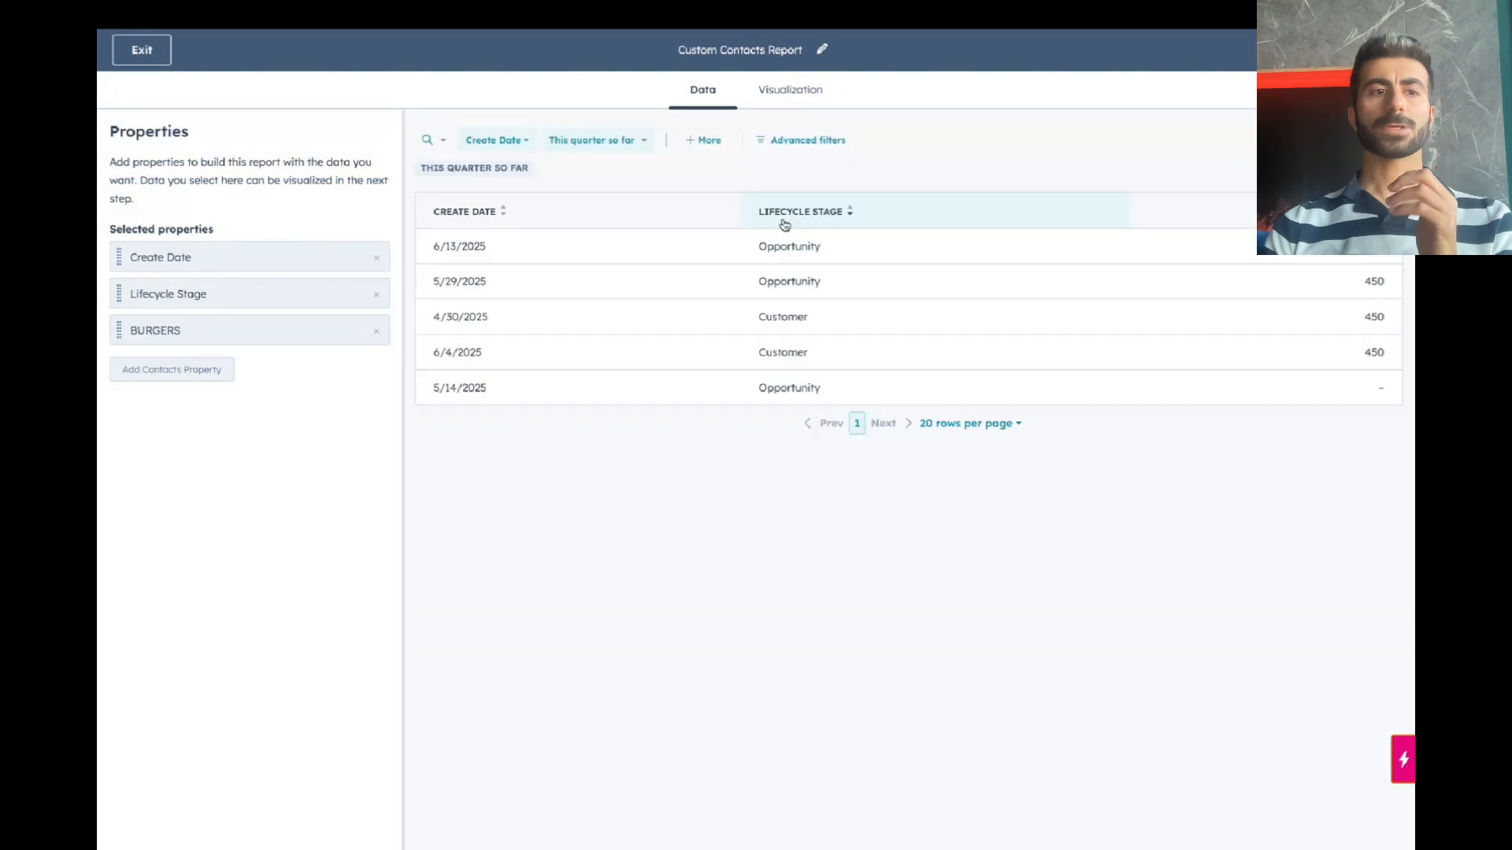
Step: Chart the report as a donut displaying the sum of BURGERS, totaling 1,800
click(816, 105)
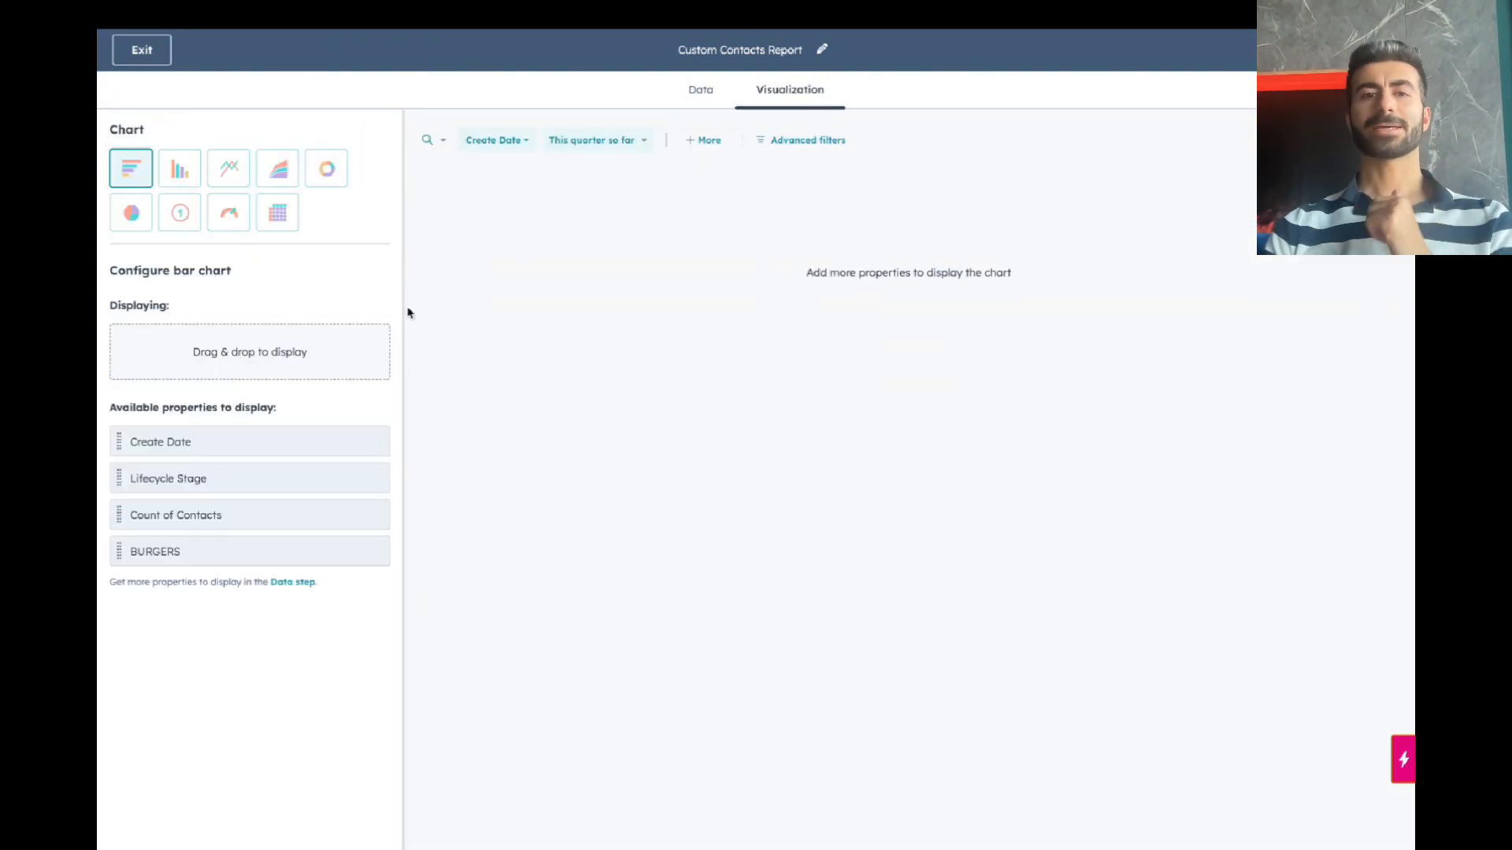
click(335, 181)
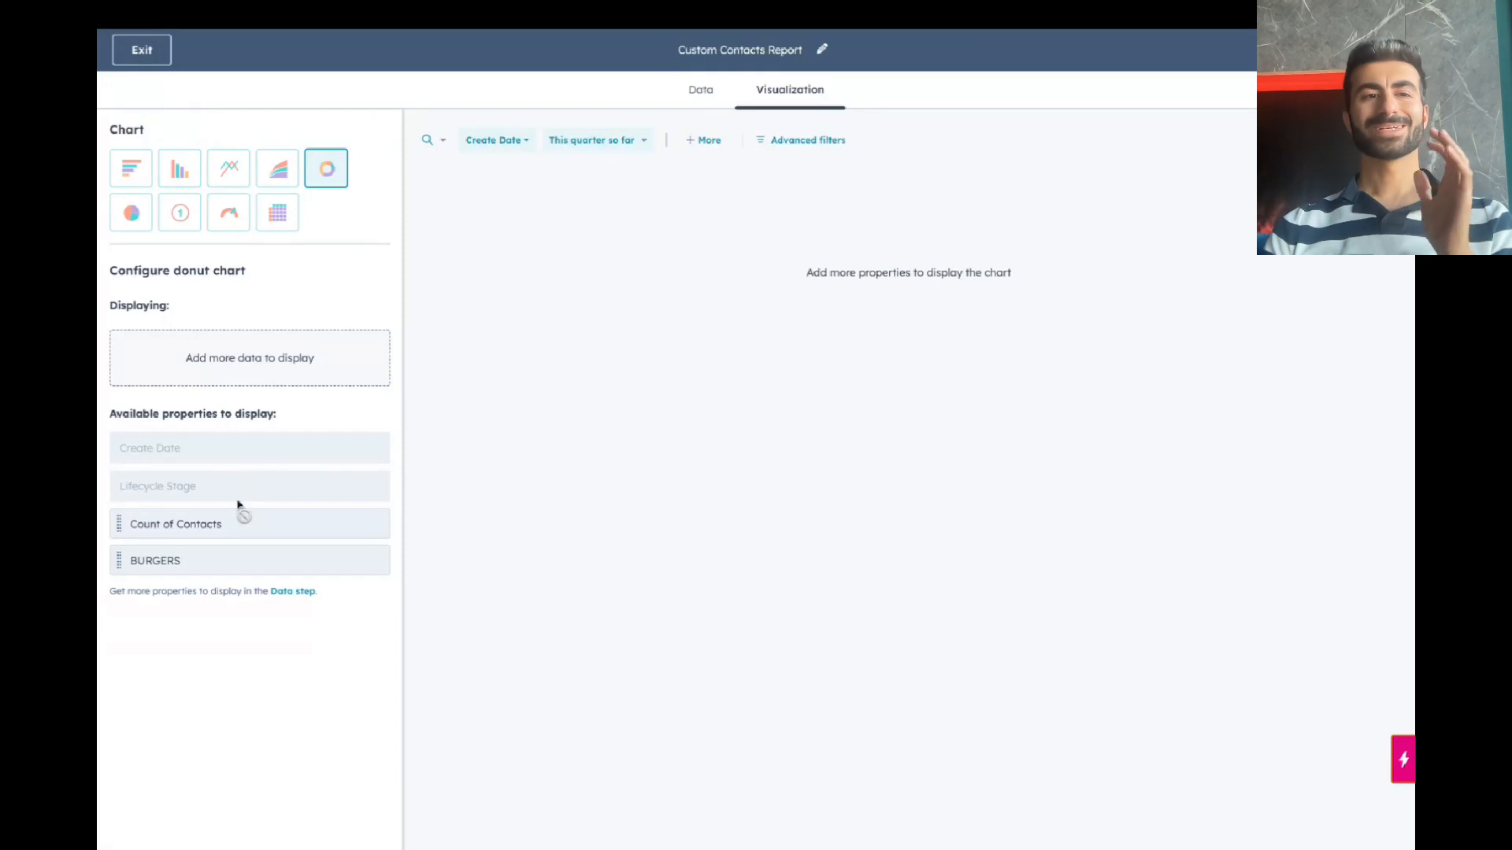
drag(234, 515, 236, 330)
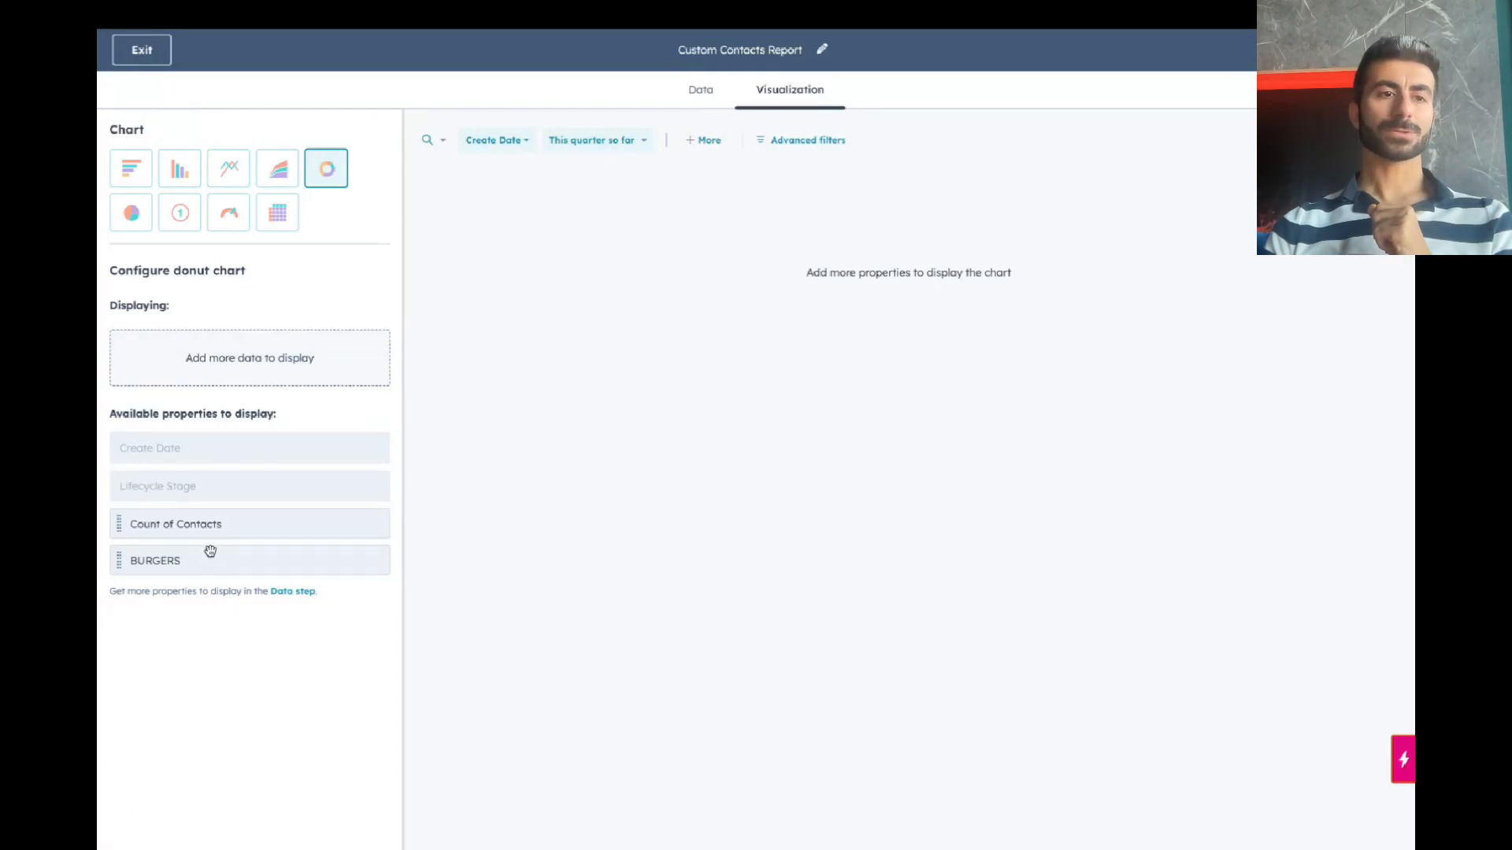
drag(233, 532, 235, 346)
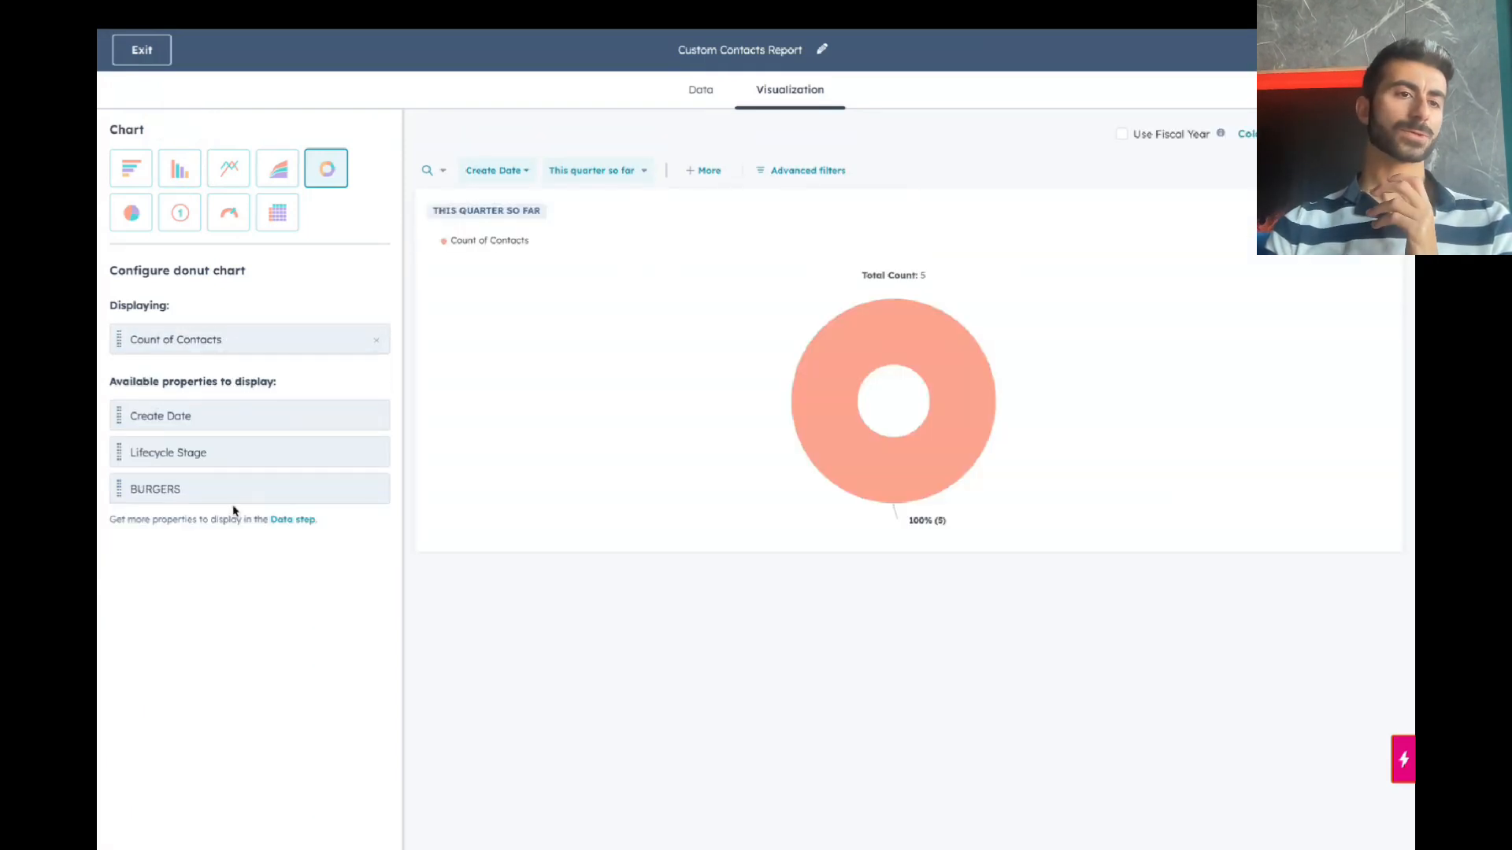
drag(233, 490, 237, 356)
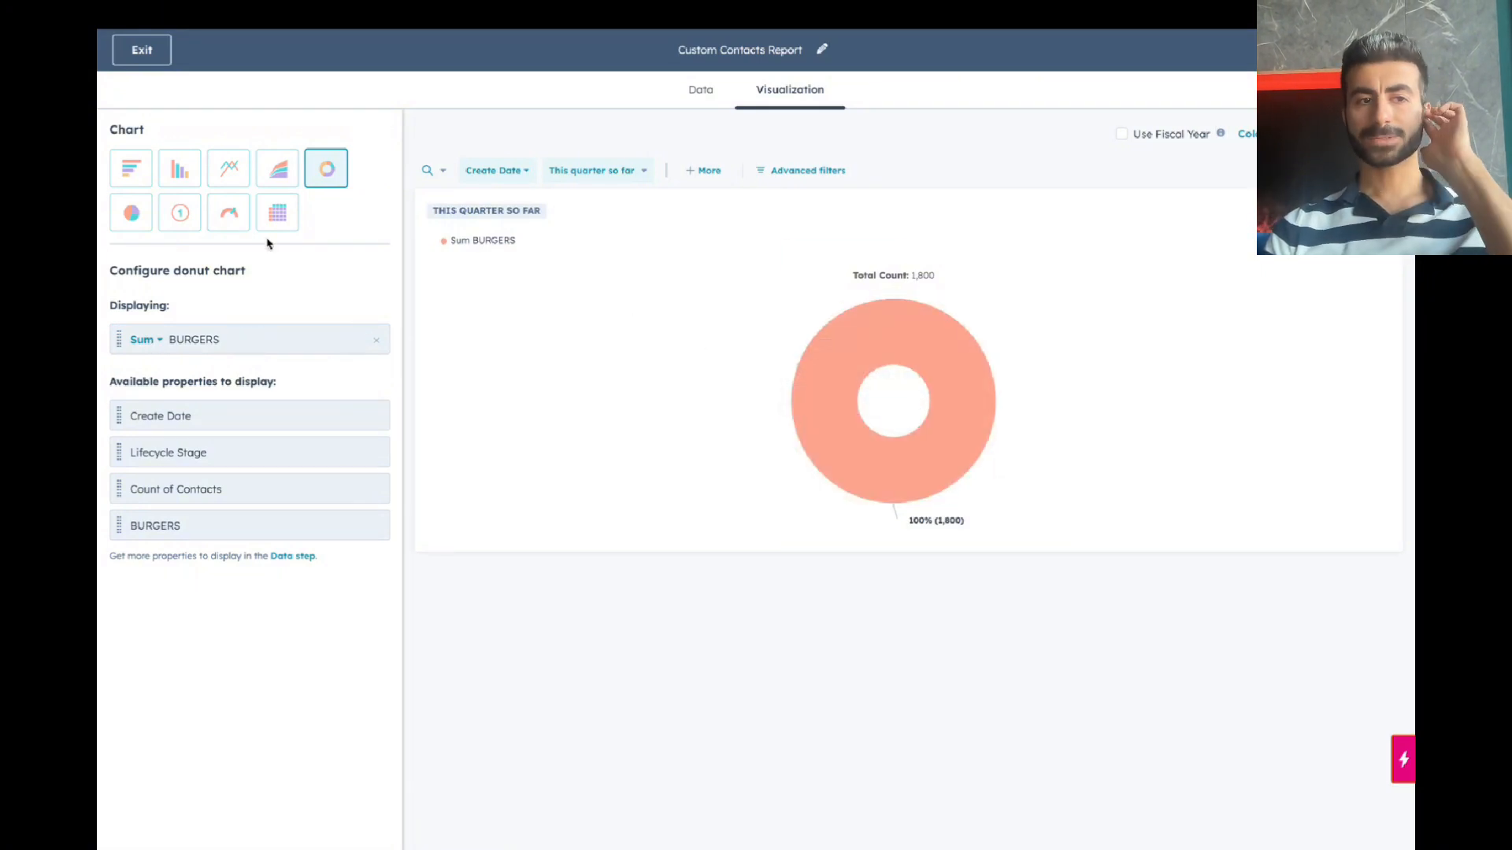
click(706, 96)
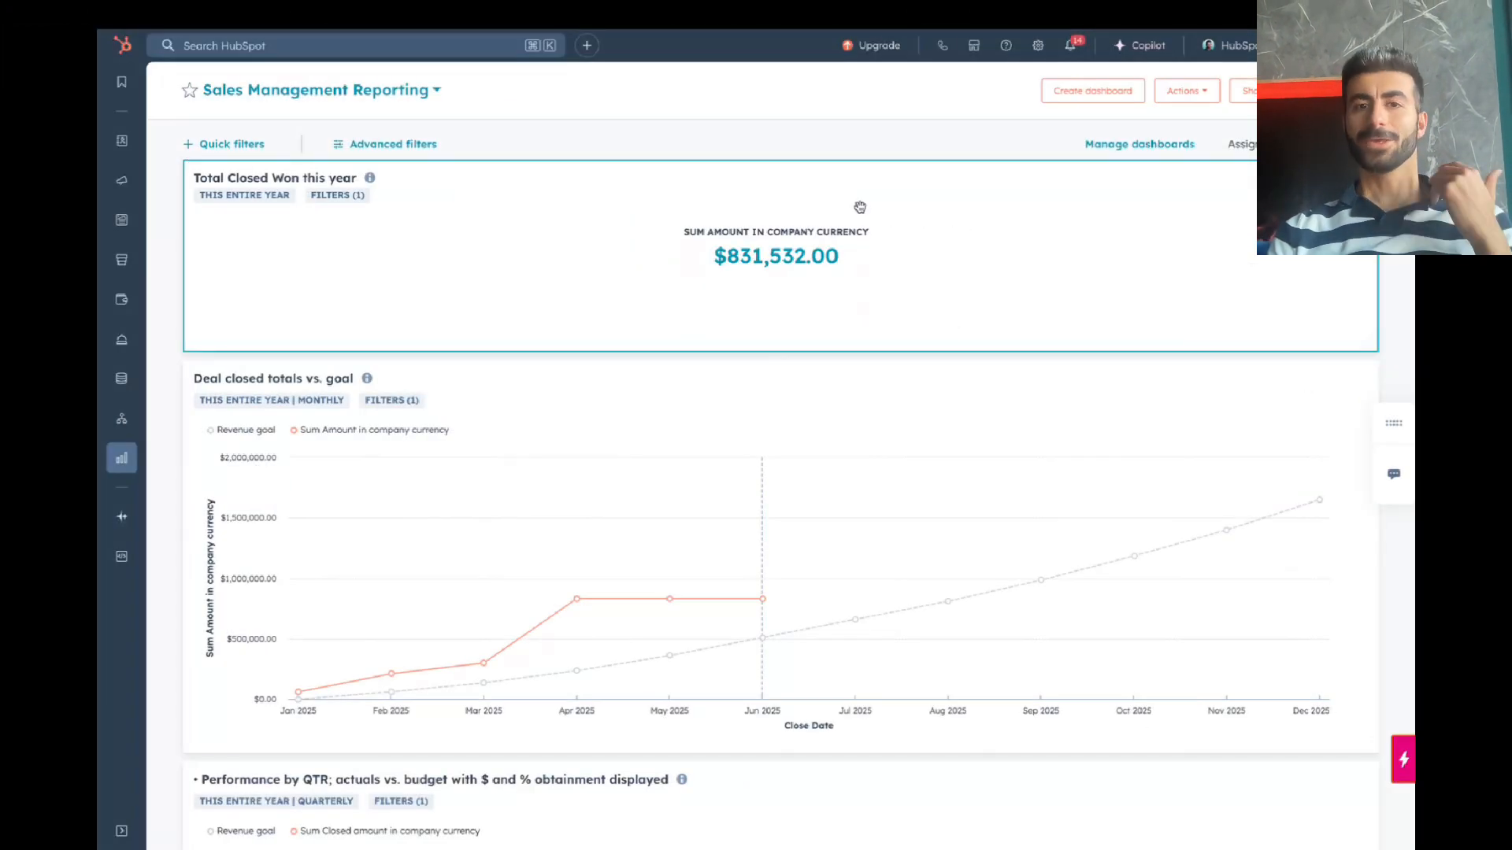
Step: Scroll through the Sales Management Reporting charts and bring up the dashboard's Actions dropdown
scroll(669, 472, down, 9)
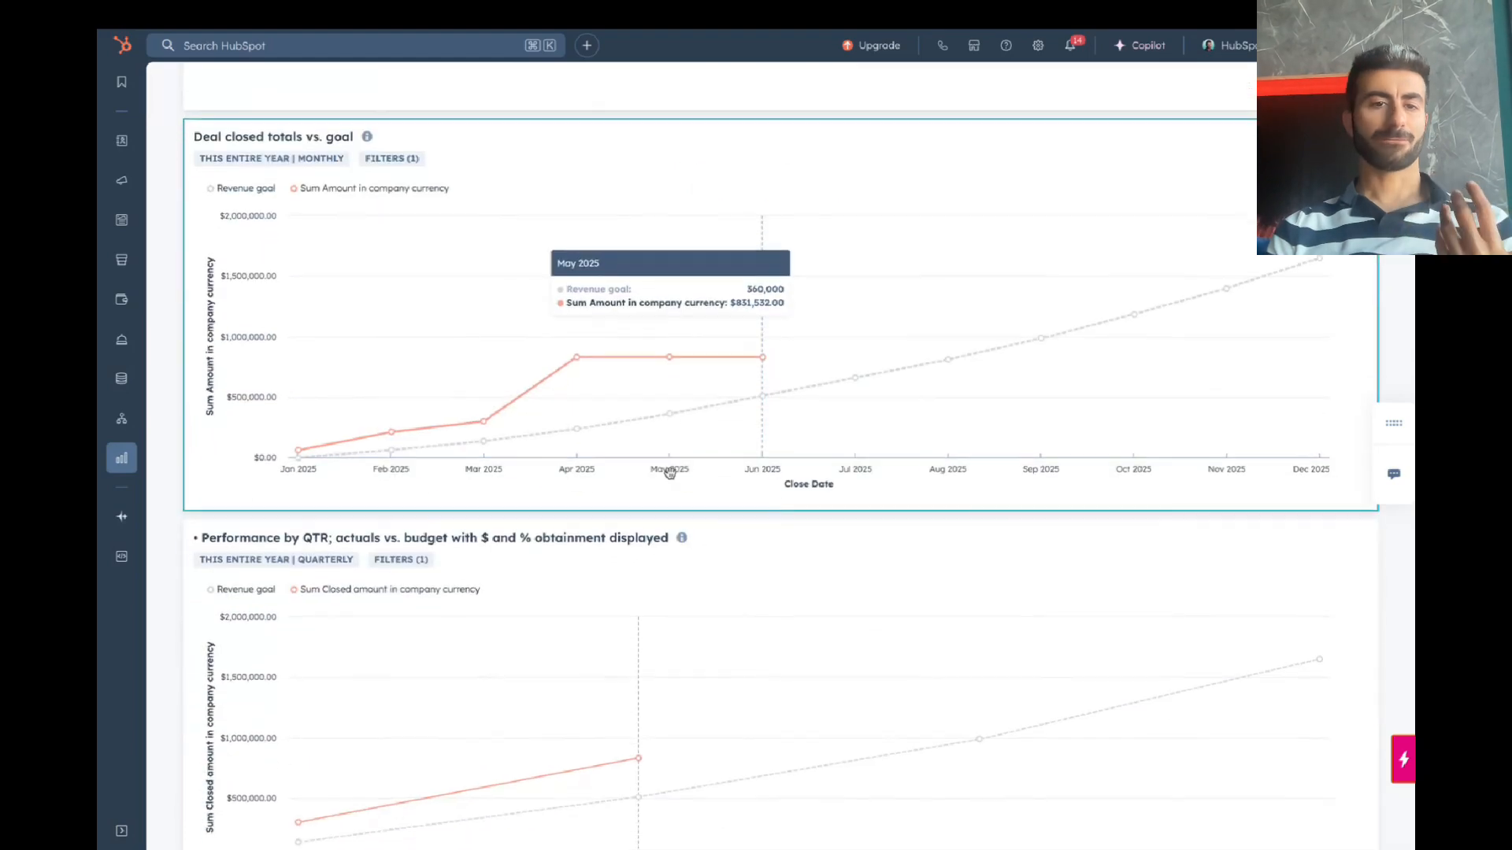
scroll(669, 472, down, 3)
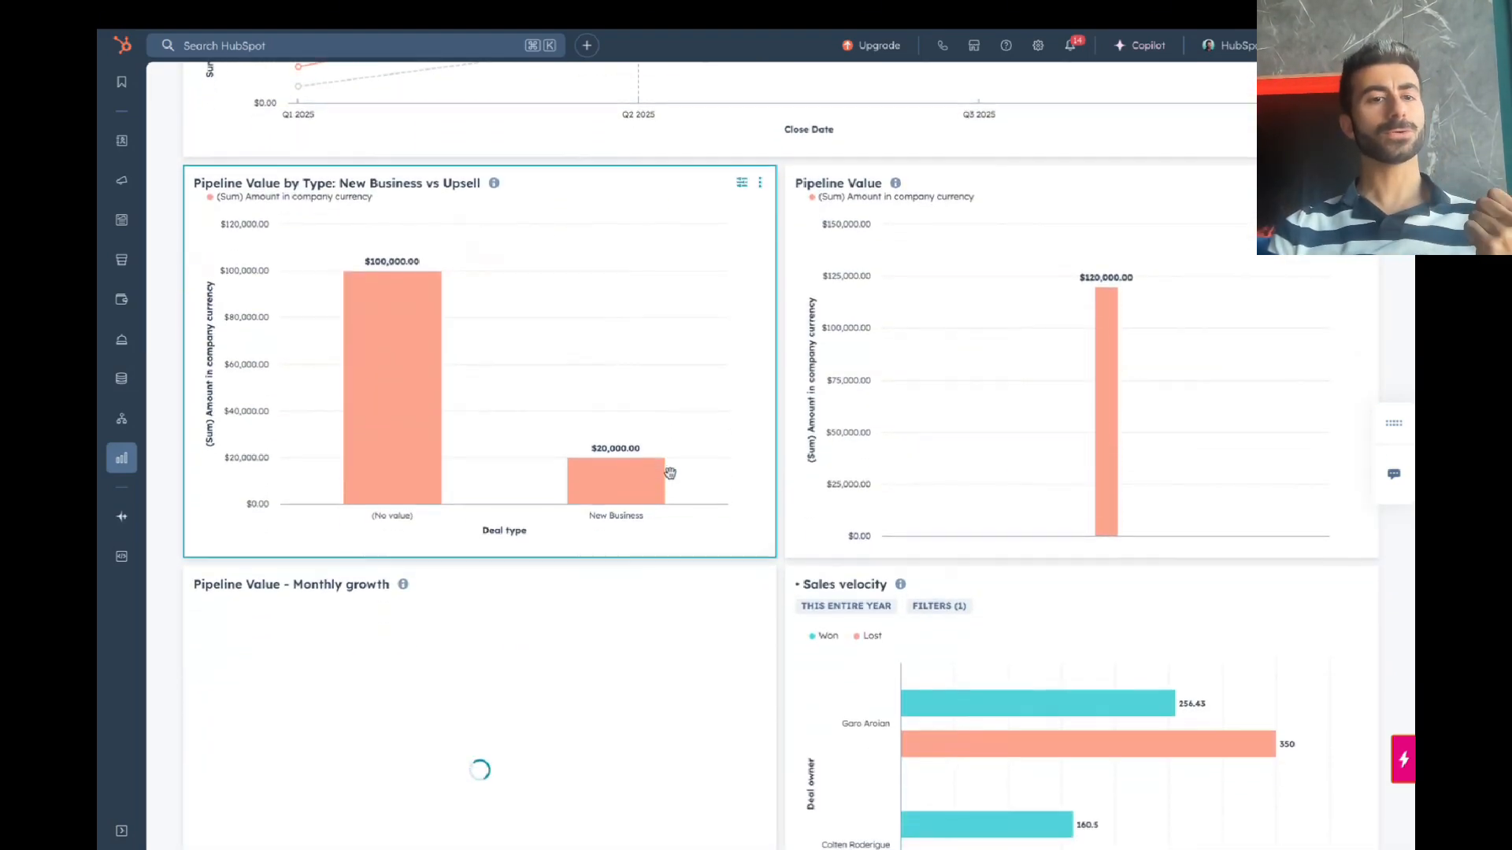
scroll(1130, 383, down, 1)
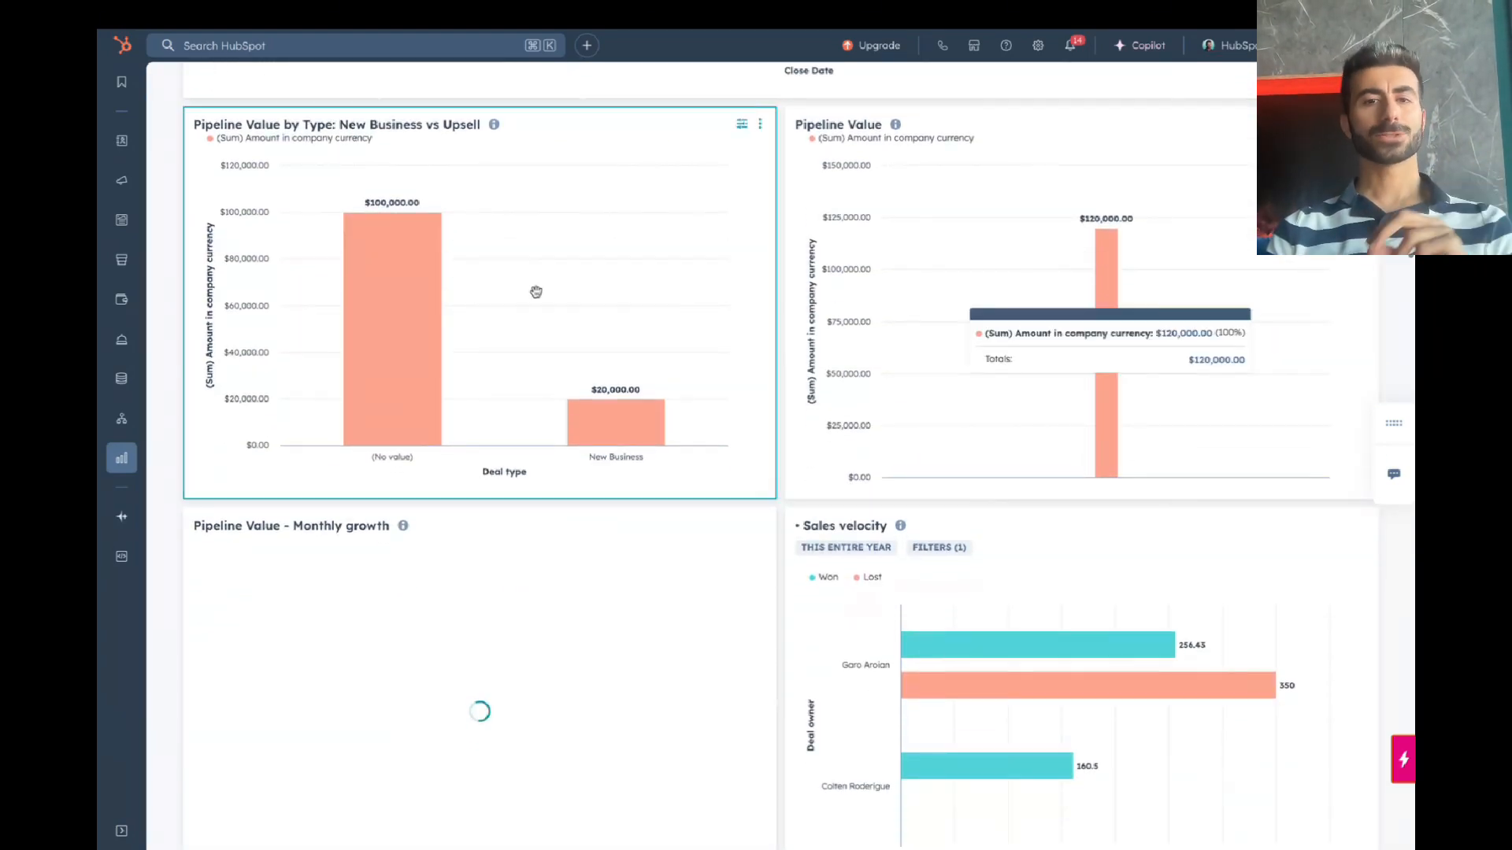
scroll(1155, 364, down, 2)
scroll(1153, 362, down, 10)
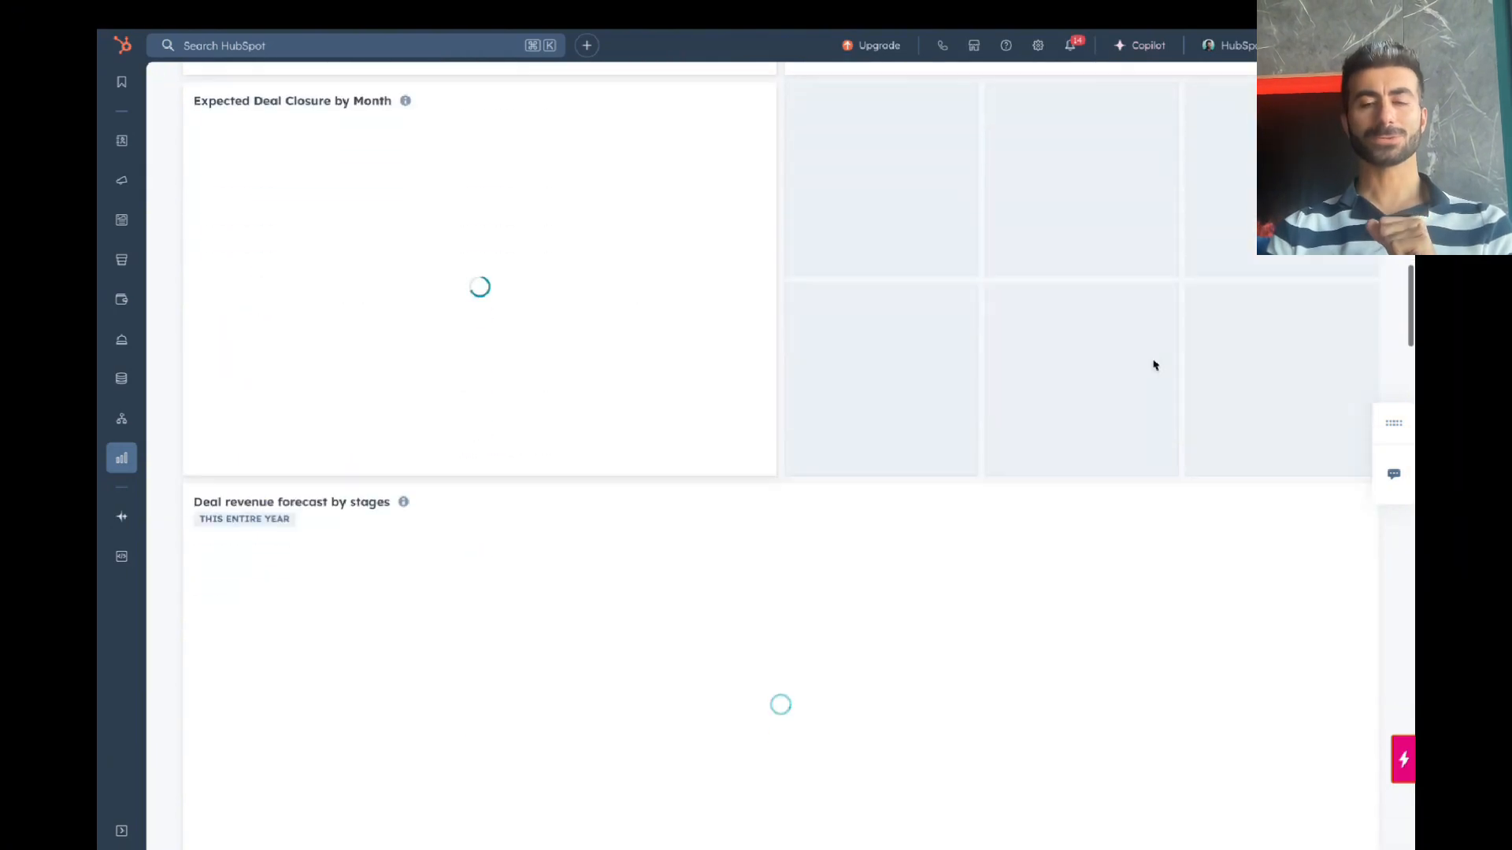
scroll(1151, 359, up, 5)
scroll(1151, 358, up, 12)
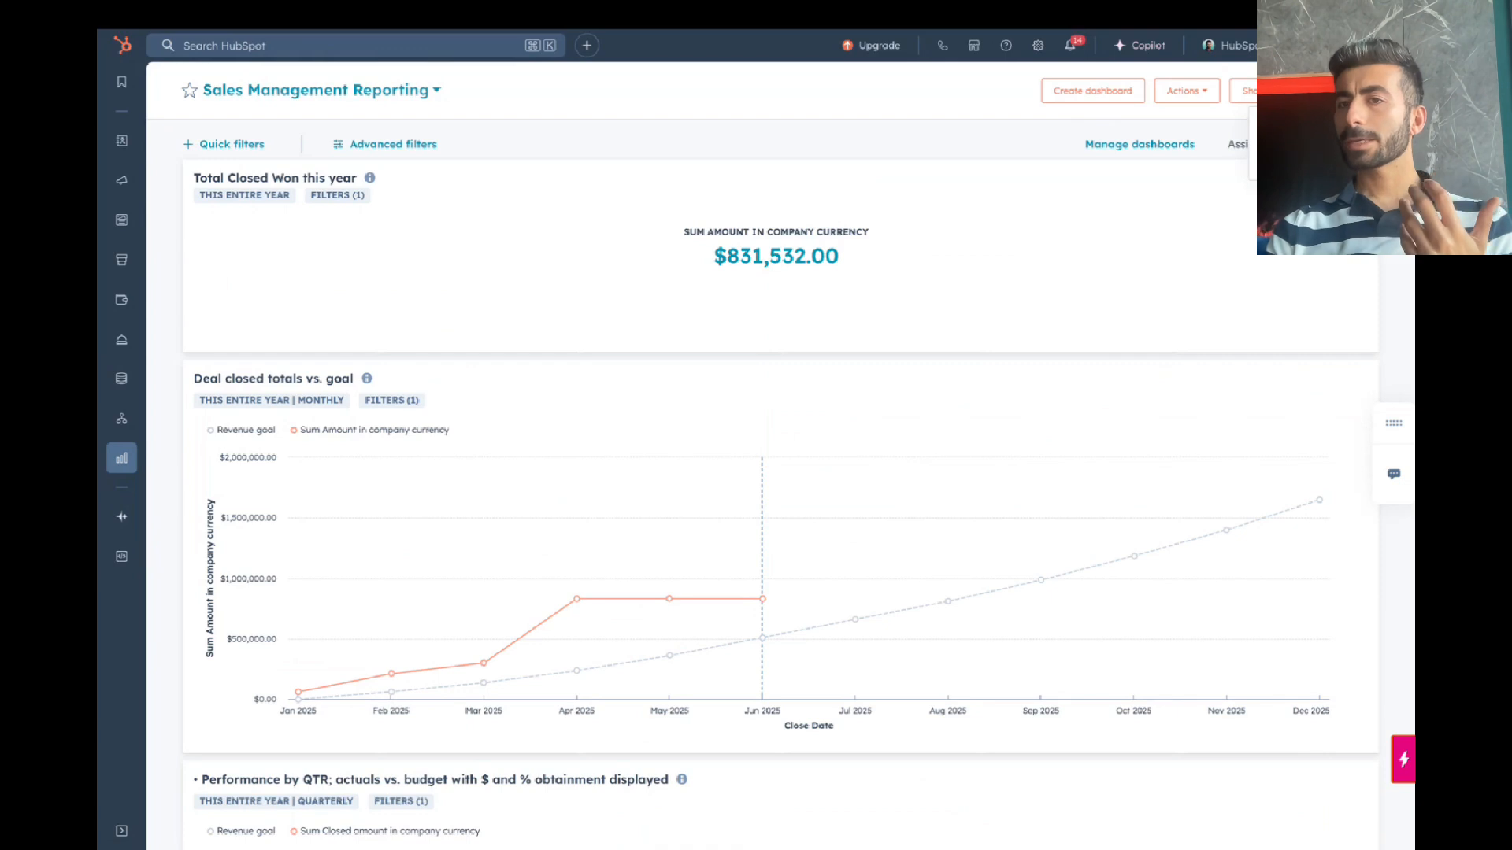
click(1196, 93)
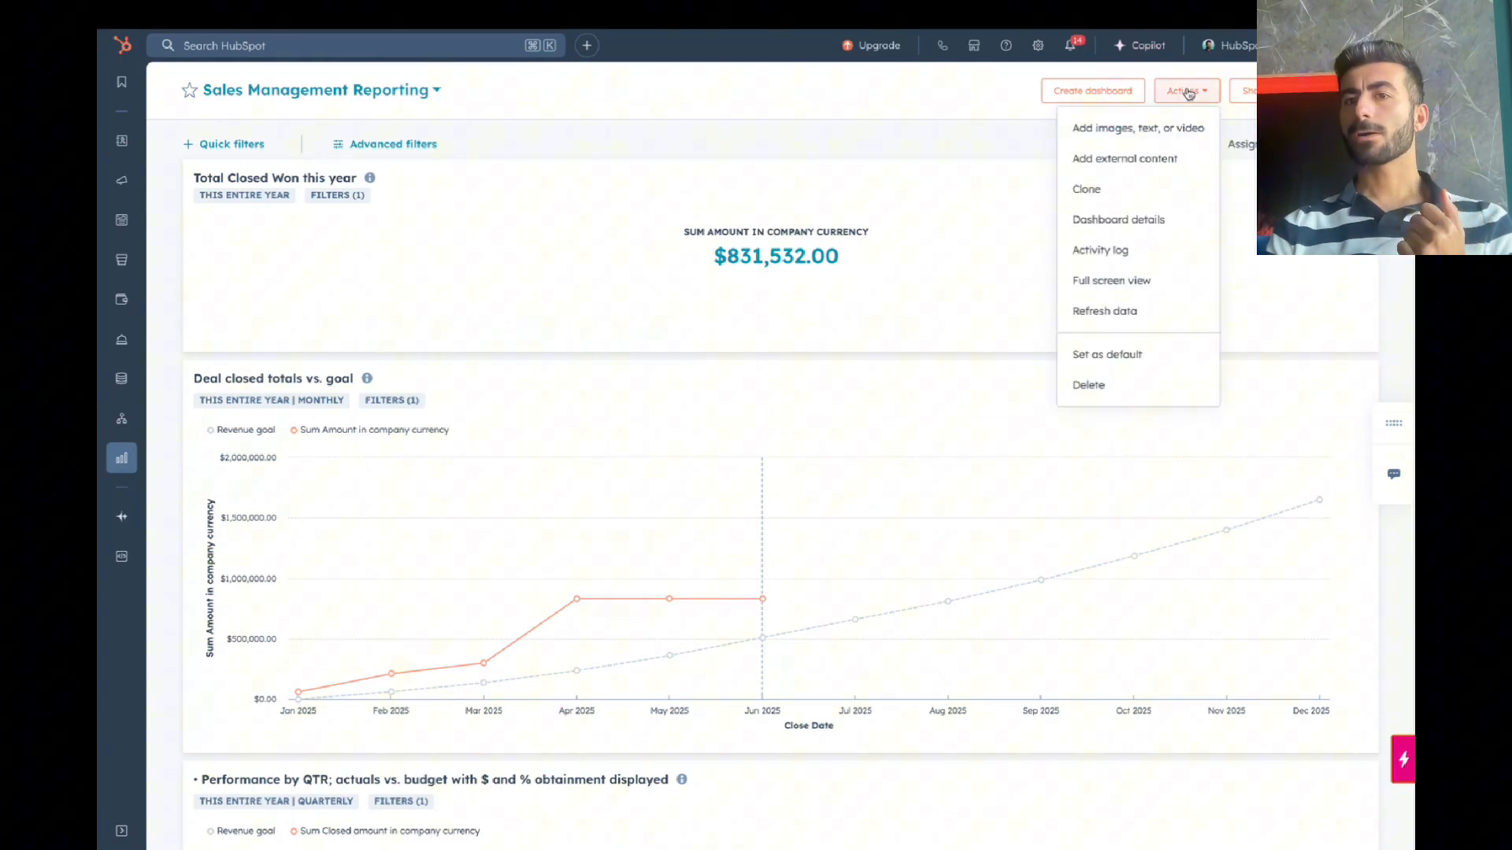
Step: Add a text block titled 'Goals 2025' with content 'Q1 250k' to the dashboard
click(1138, 126)
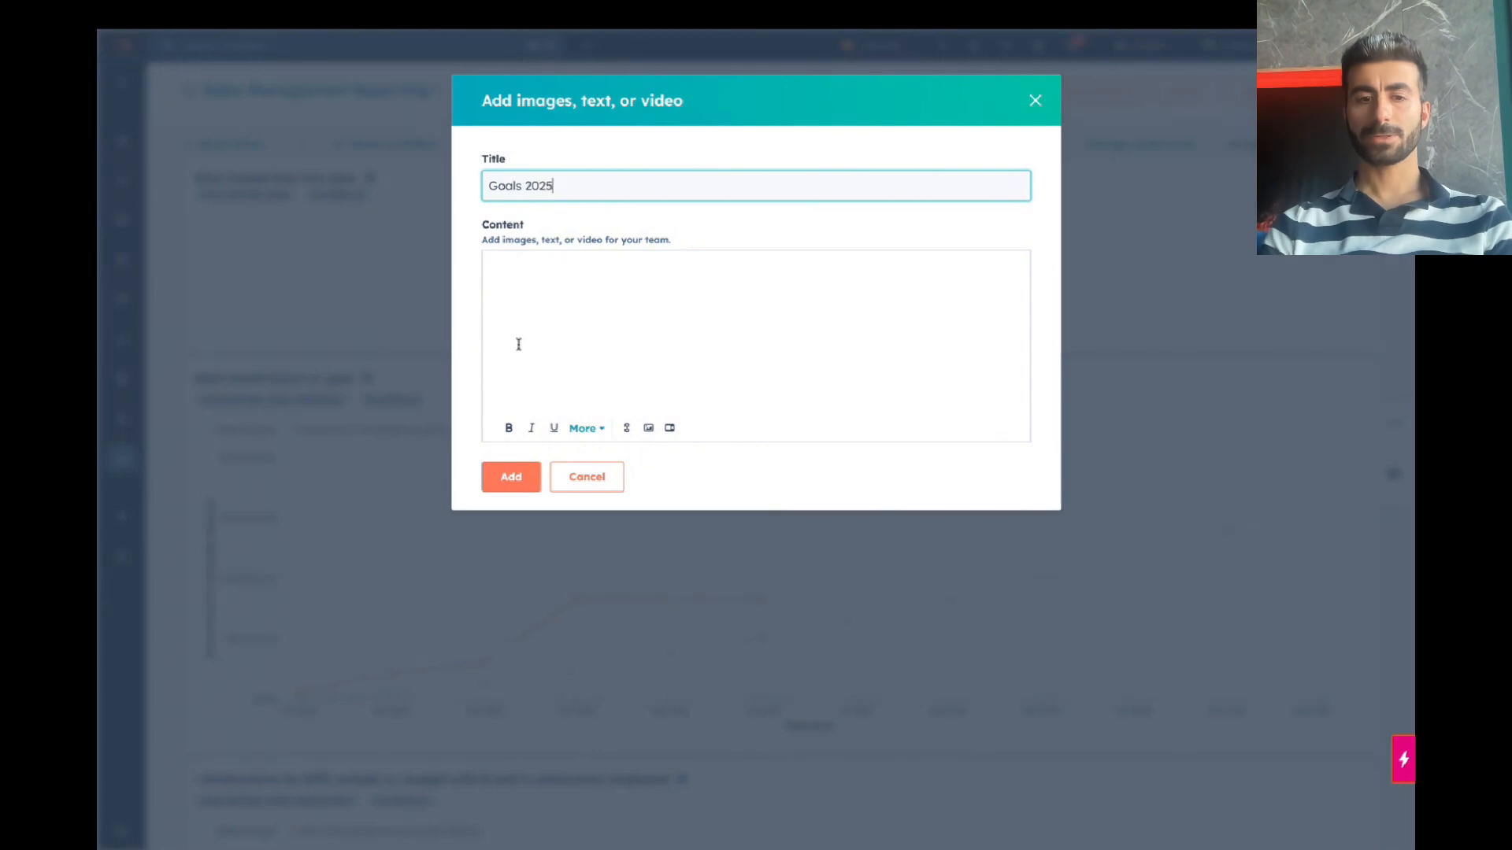
click(503, 477)
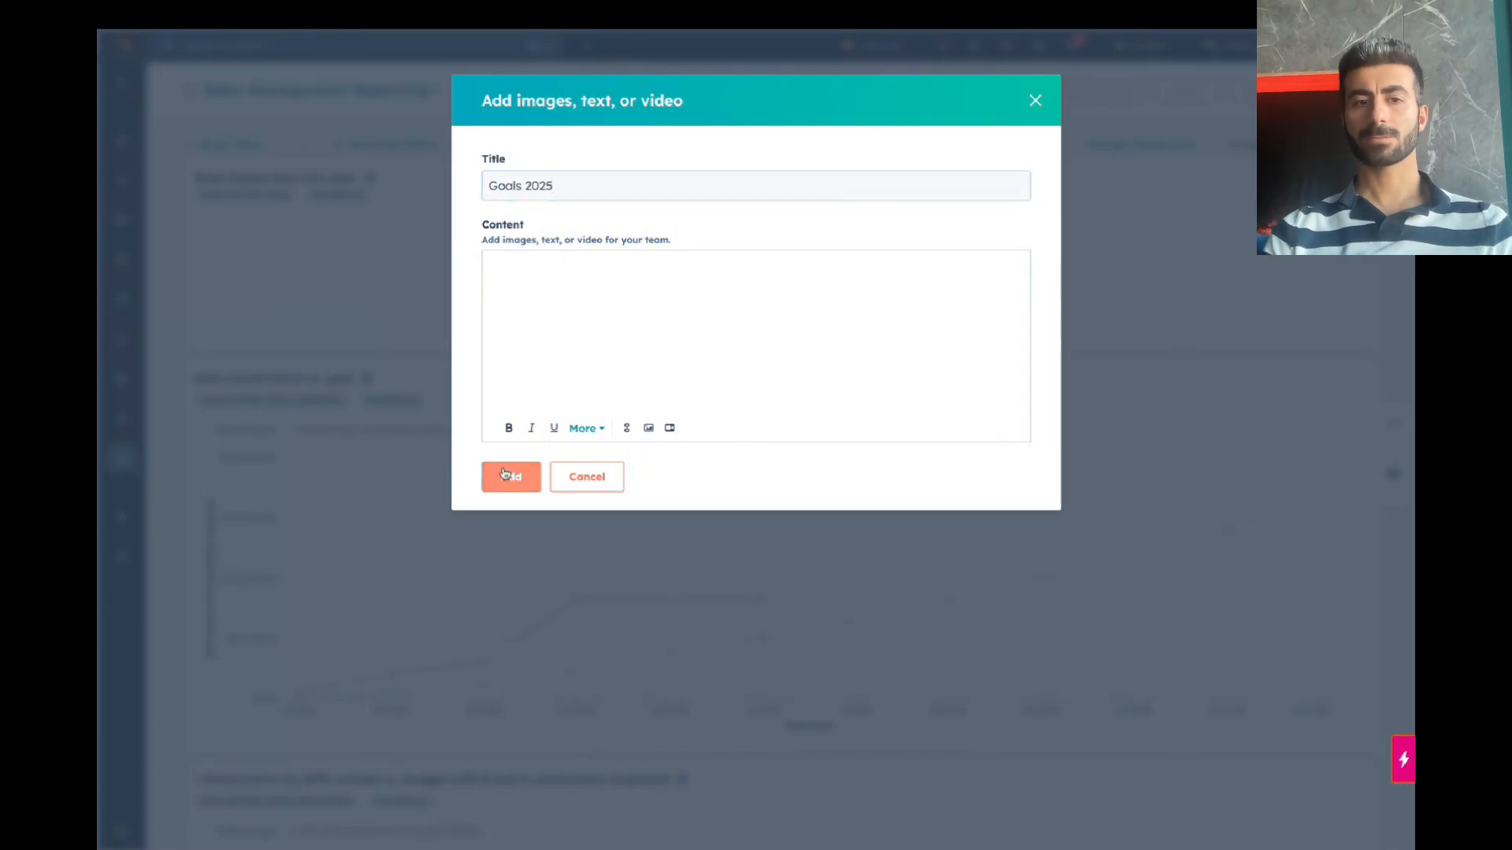
triple_click(547, 183)
click(588, 305)
text(Q1 250k)
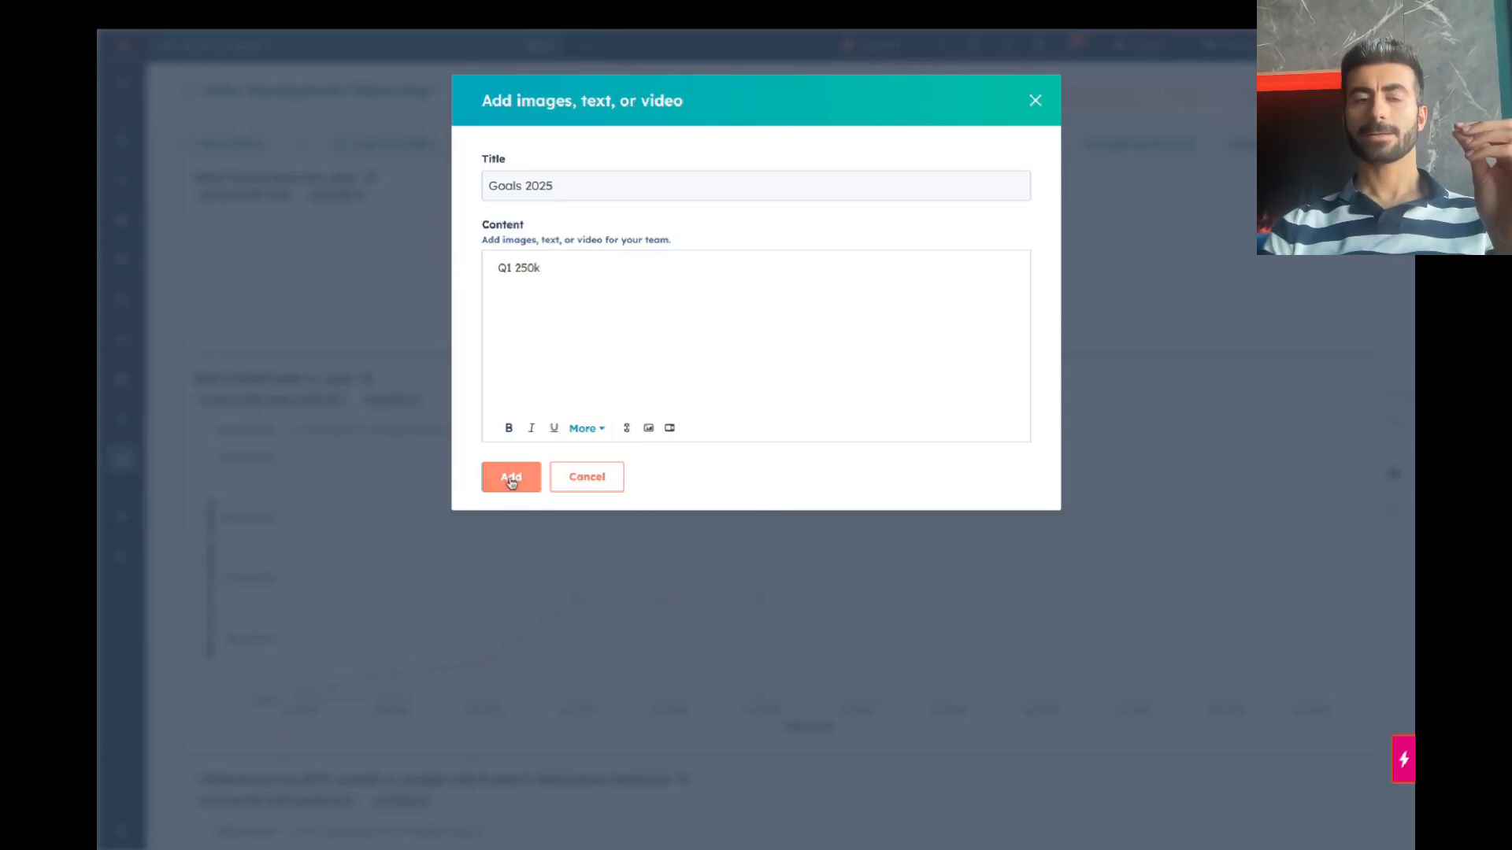
click(511, 478)
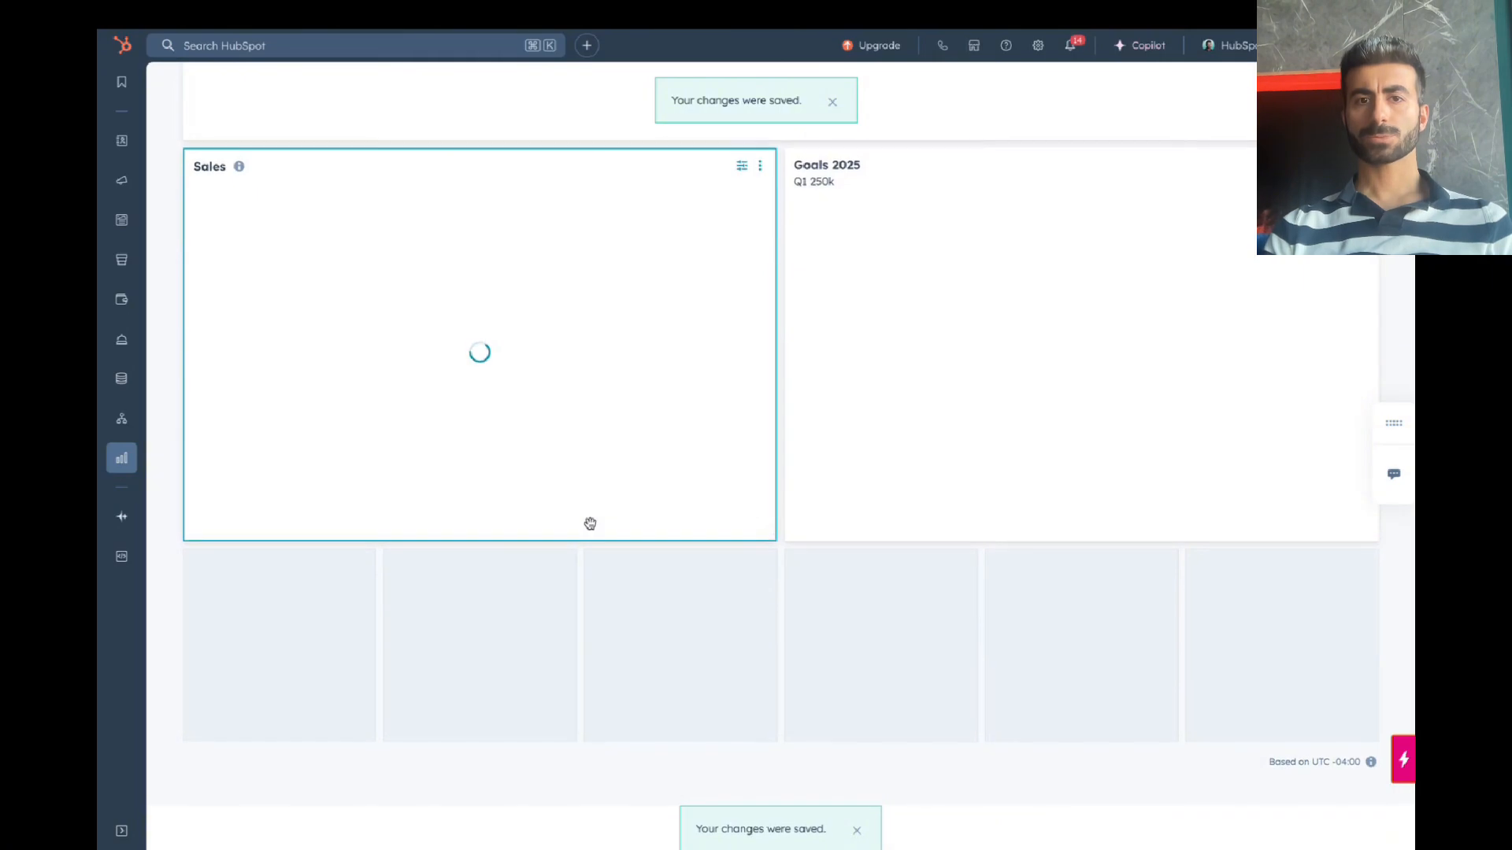
Step: Move the Goals 2025 block to the top and resize it to full width
scroll(979, 399, up, 6)
drag(1029, 414, 600, 512)
scroll(521, 380, up, 15)
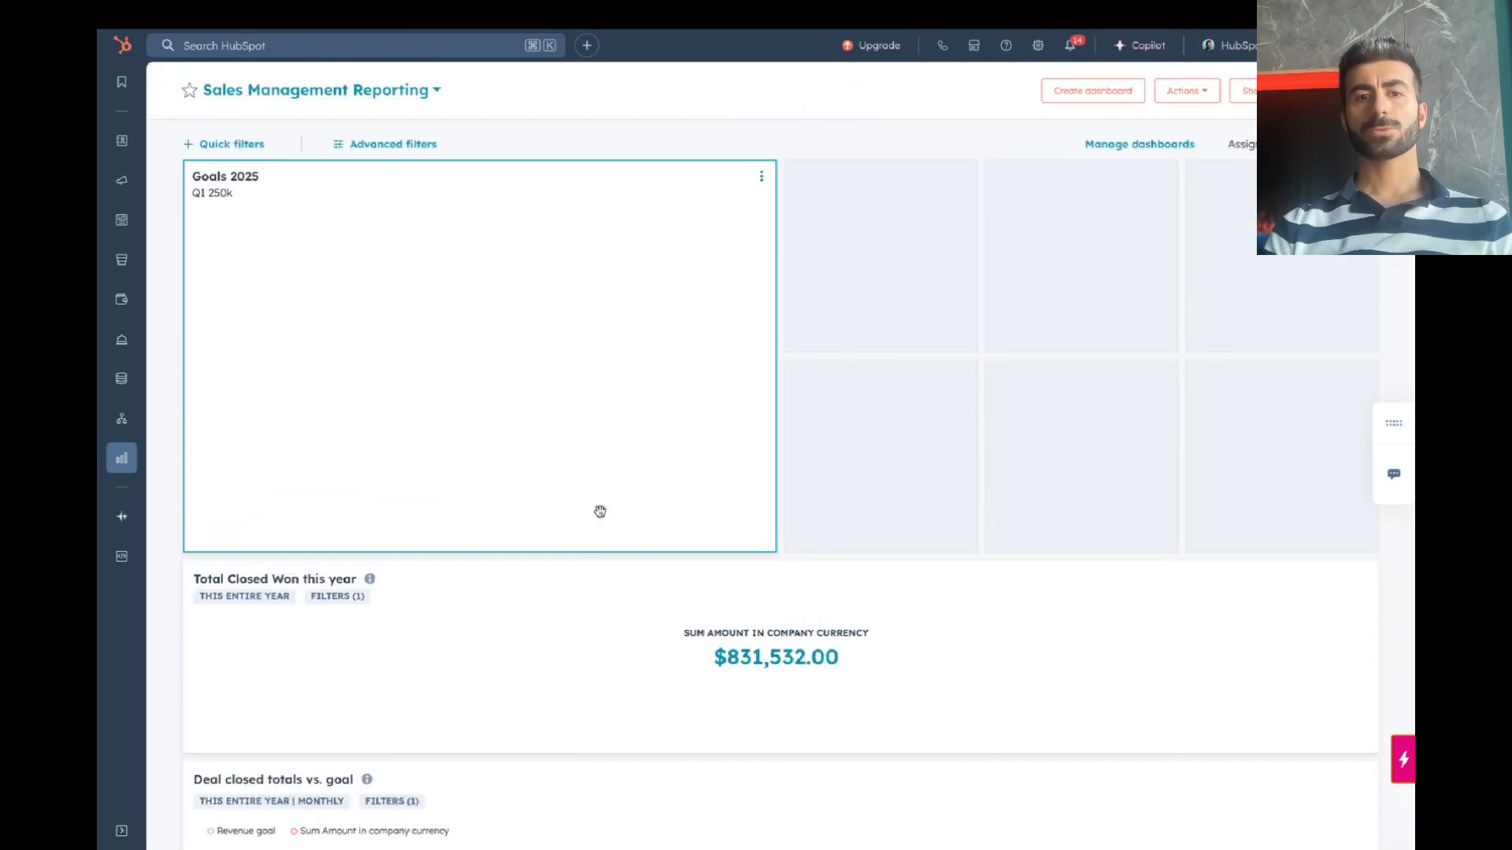
drag(758, 545, 1374, 346)
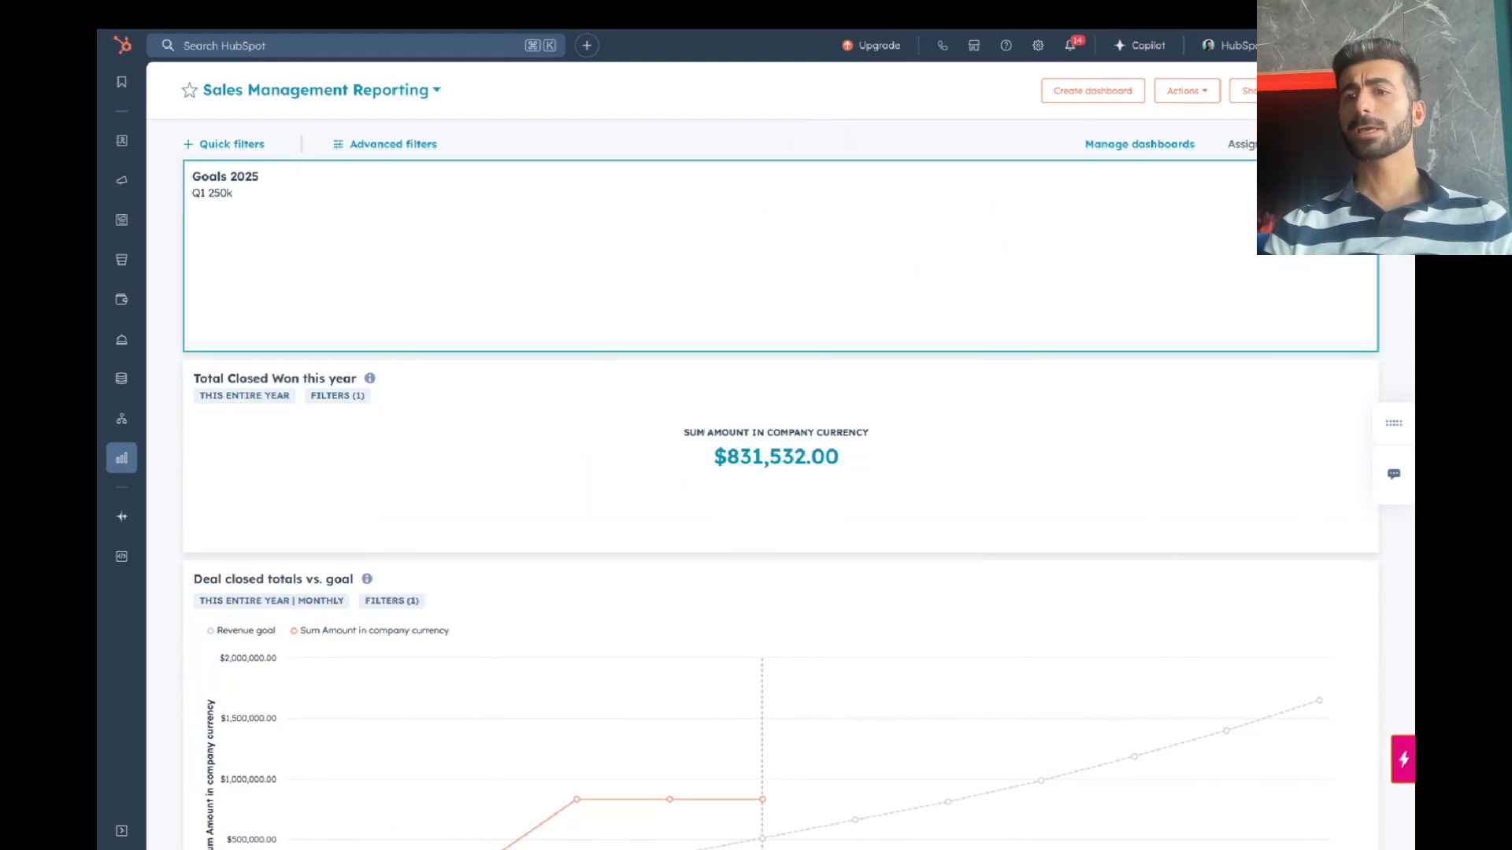
Step: Edit the Goals 2025 block content to make 'Q1 250k' bold and save the changes
click(1307, 209)
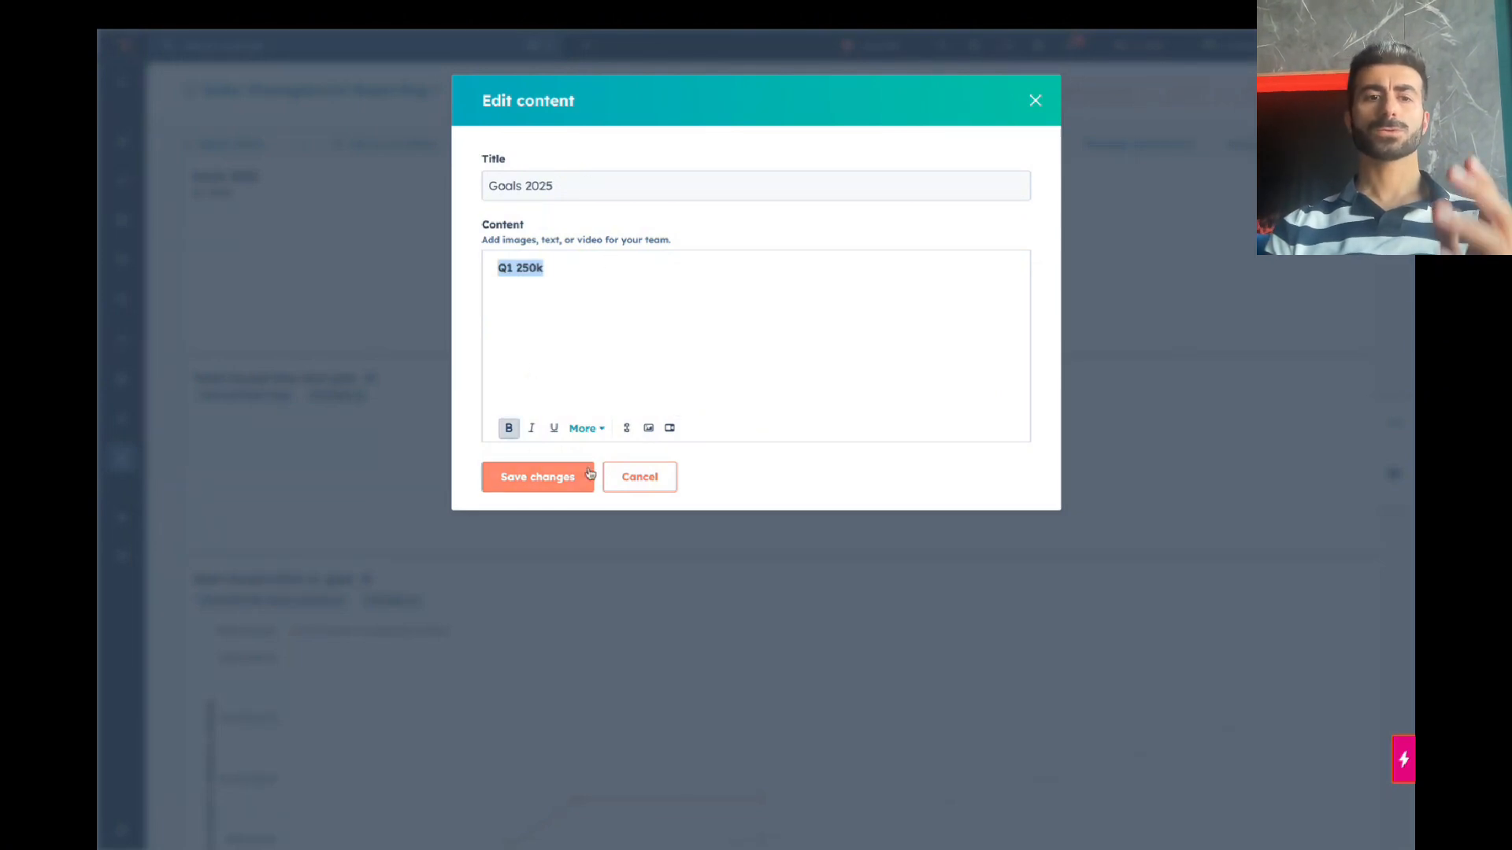
click(538, 485)
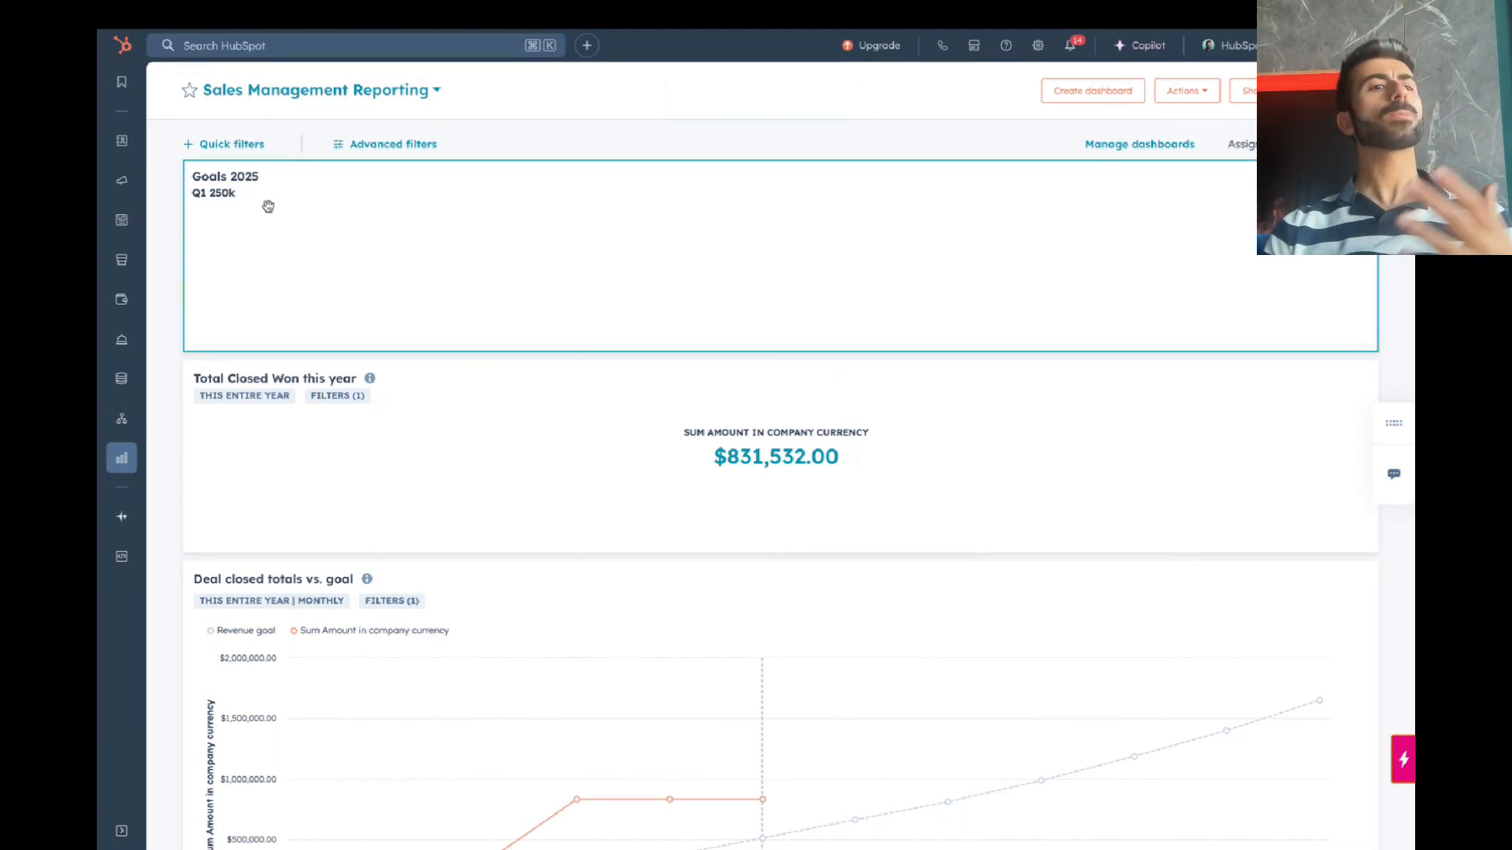
scroll(268, 206, down, 1)
scroll(268, 207, up, 1)
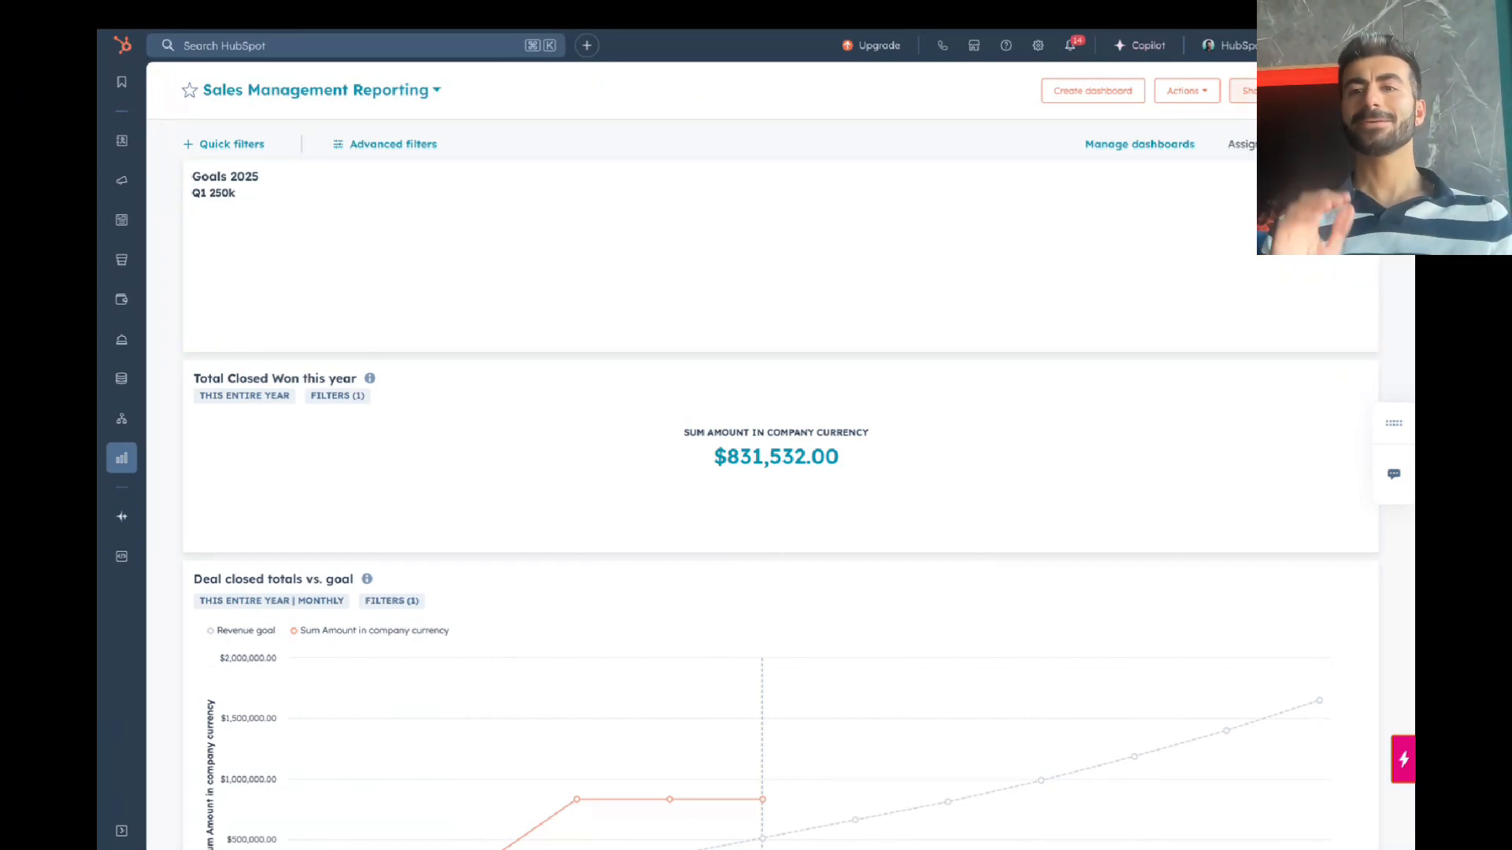
Step: Start a recurring email of this dashboard and enter the Sales Mangament nickname
click(1187, 91)
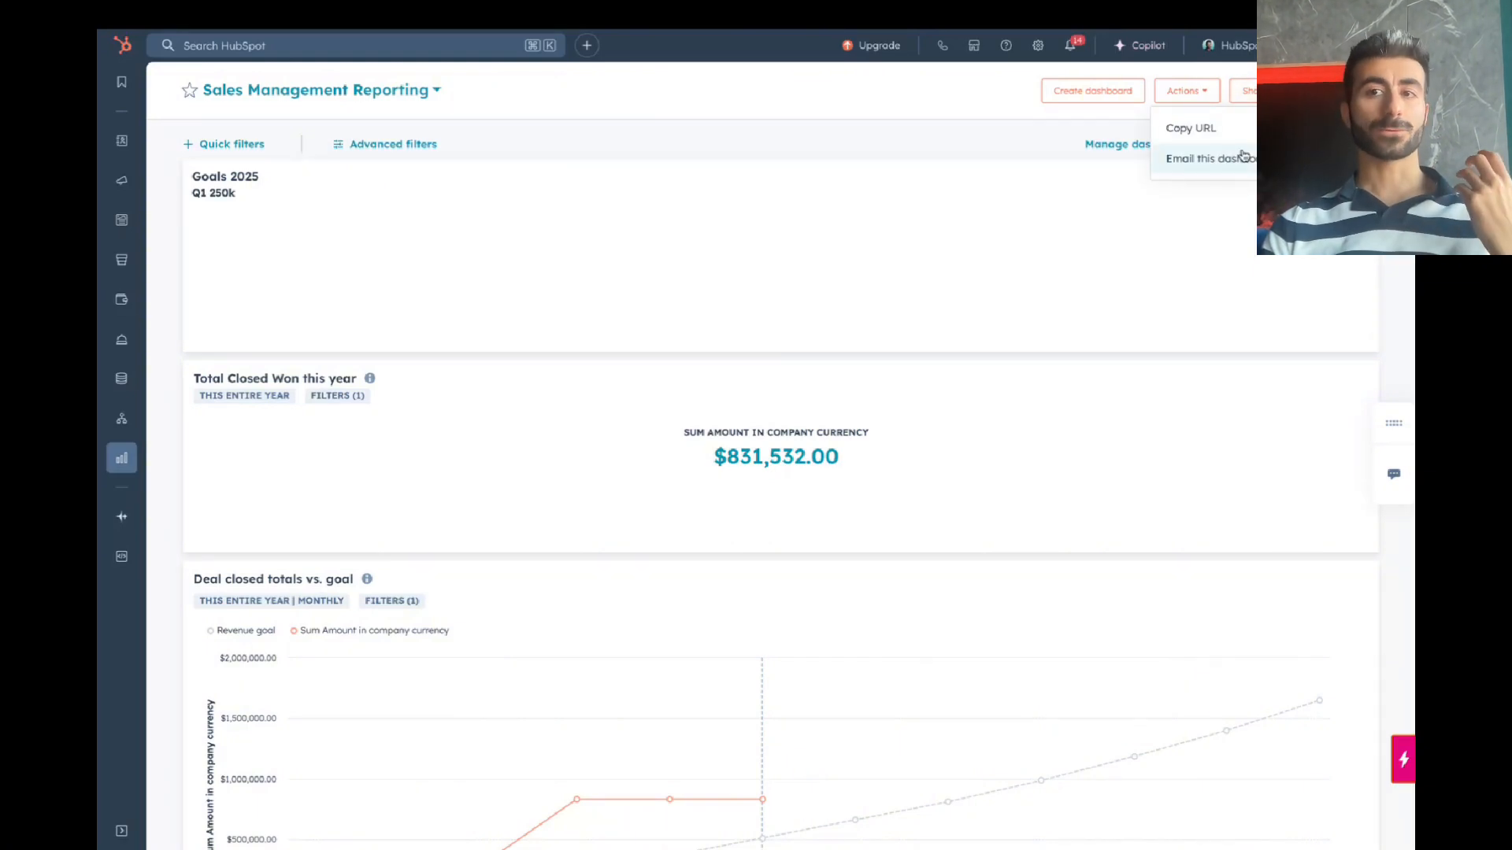
click(1243, 155)
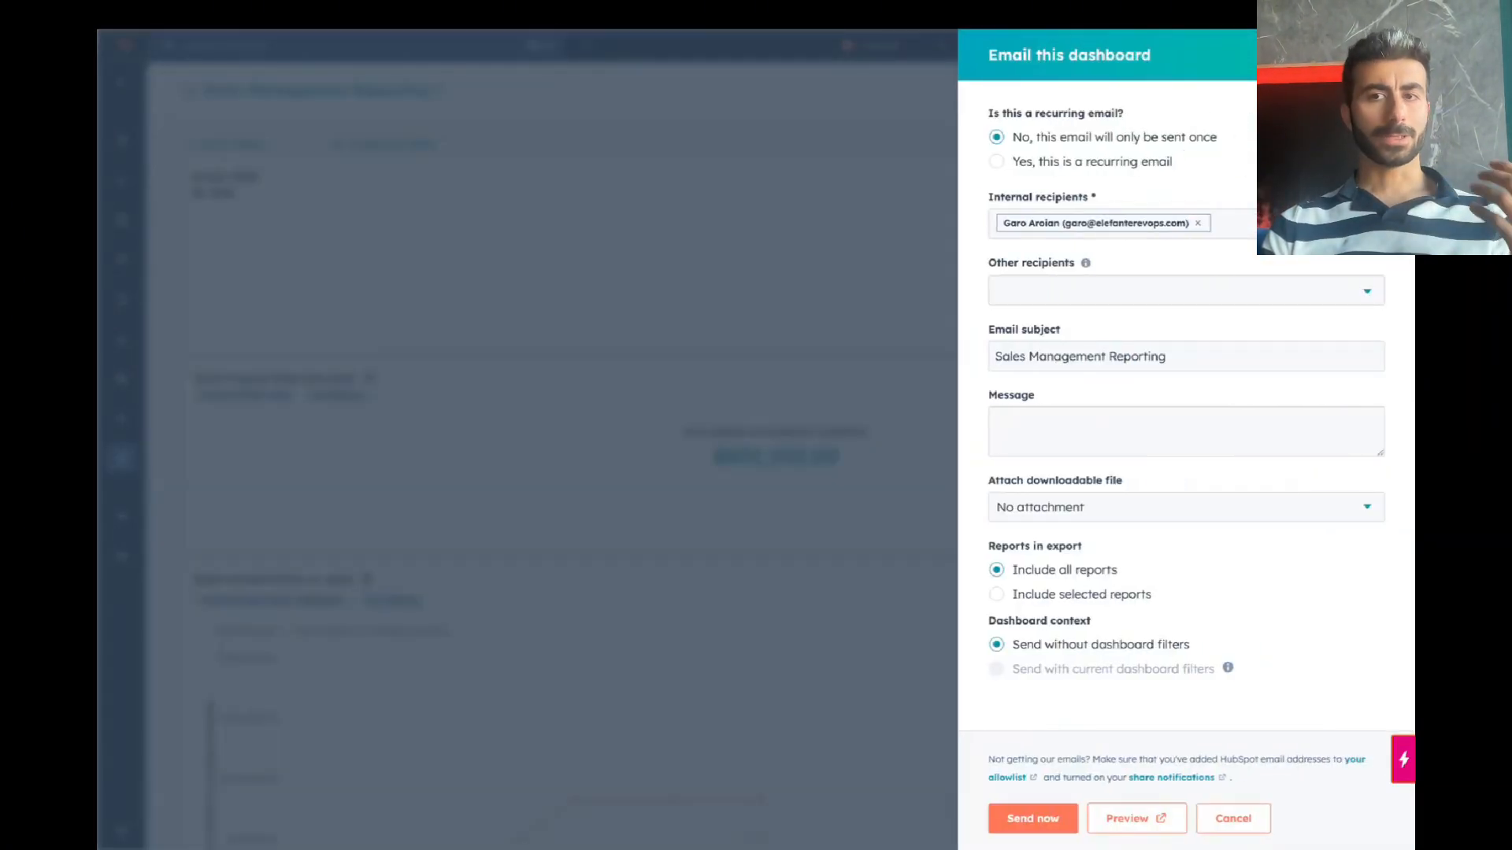
click(1130, 162)
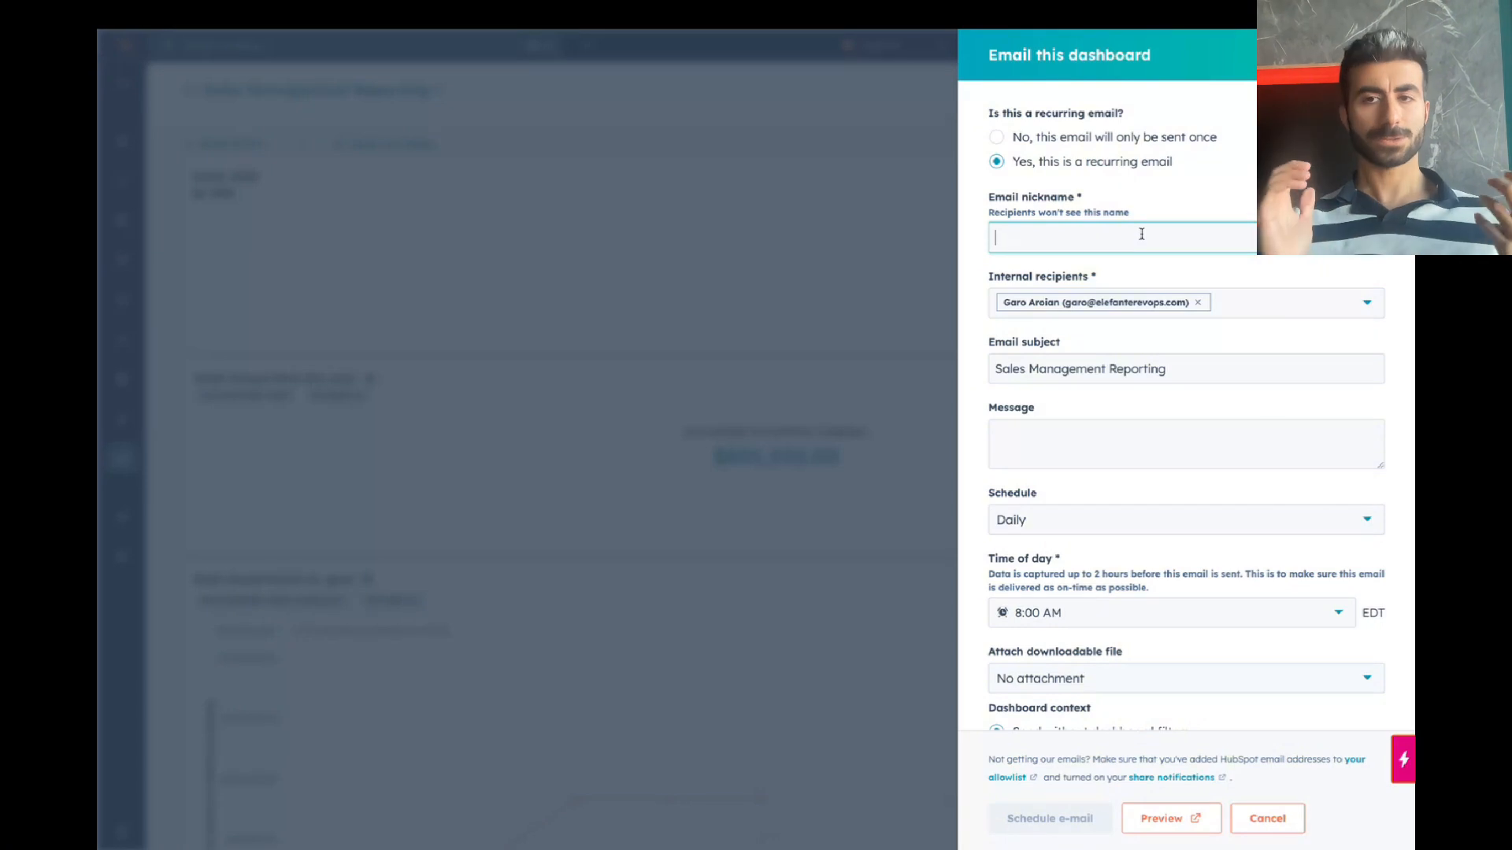
text(Sla)
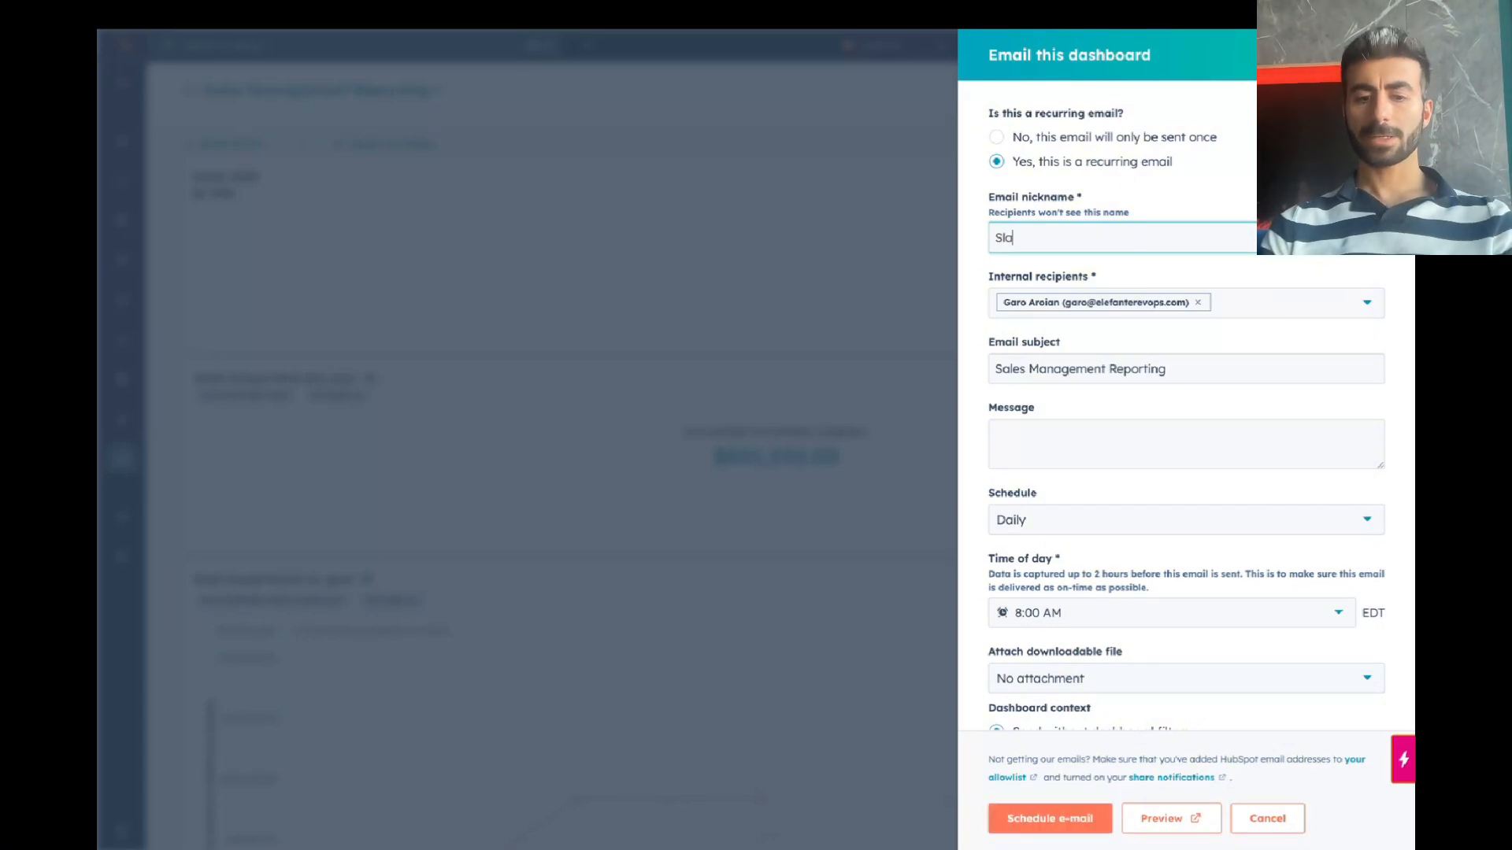
text(ales Mangaement)
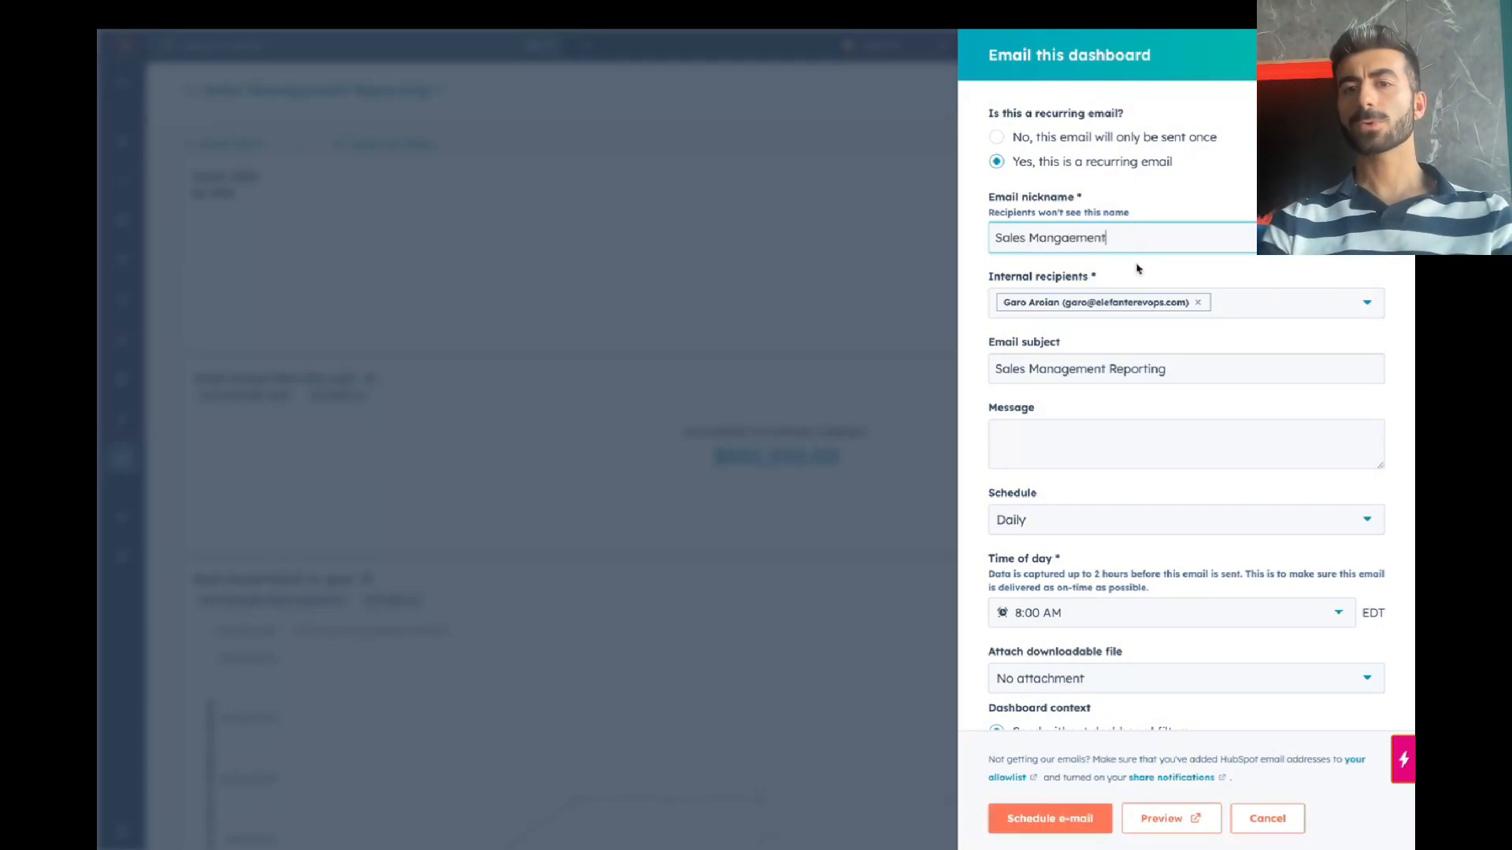
key(Tab)
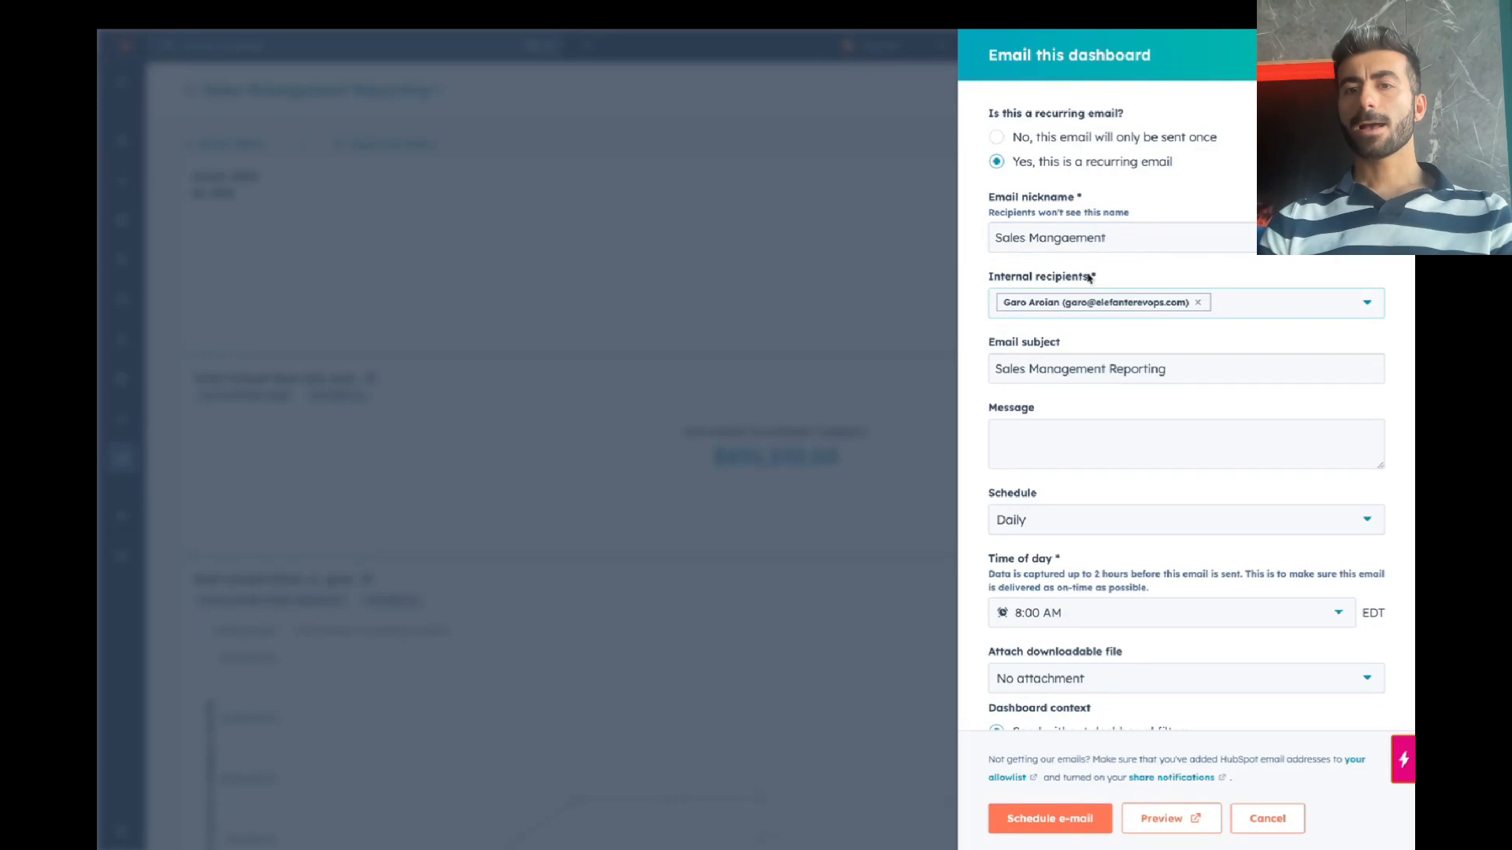
click(1077, 238)
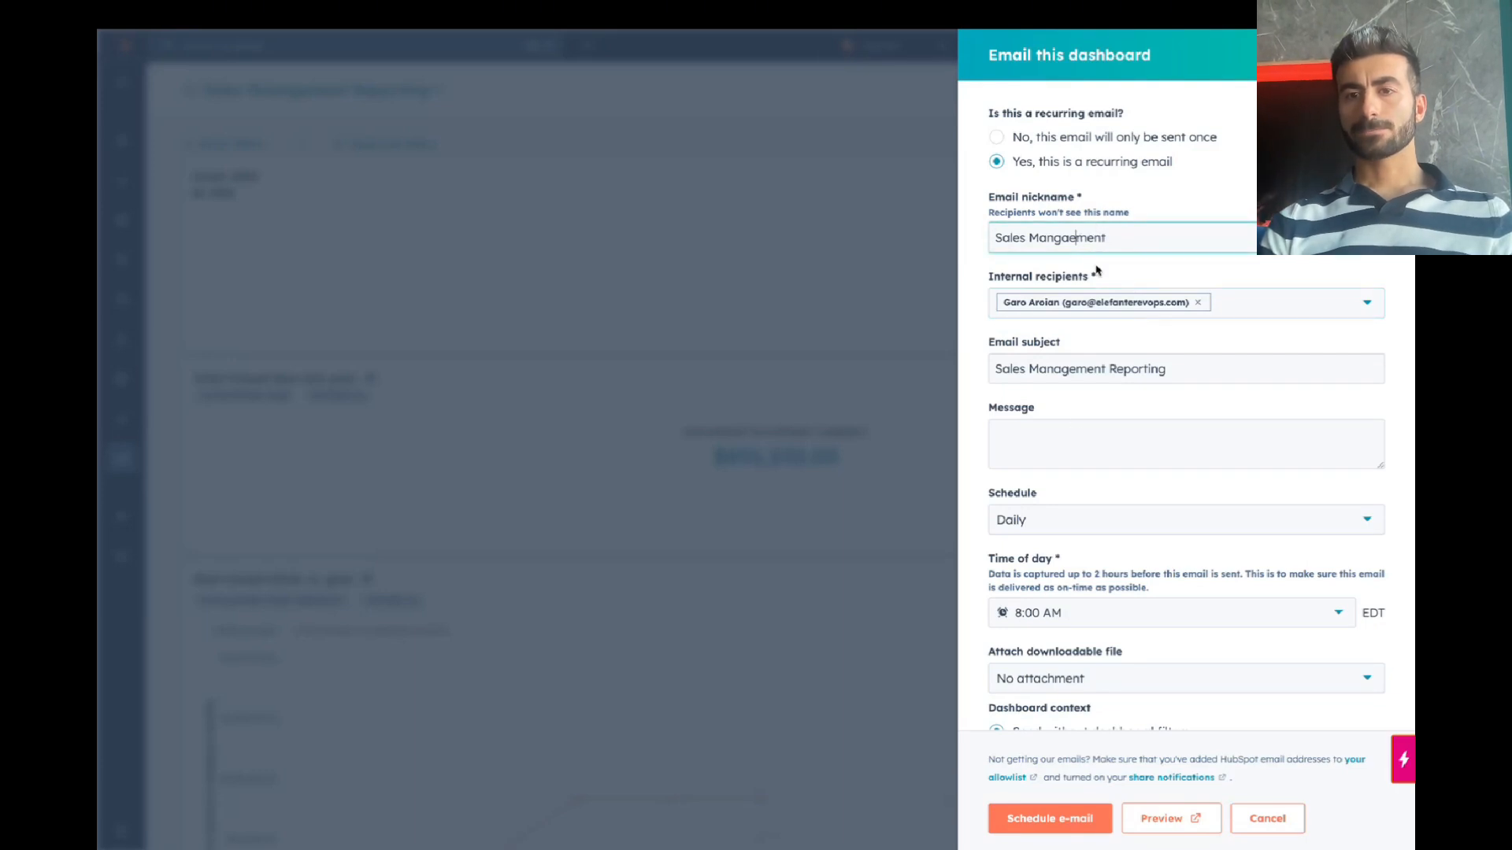
Step: Keep the schedule at Daily, 8:00 AM, attach a PDF, and schedule the email
click(1118, 446)
scroll(1119, 447, down, 1)
click(1097, 445)
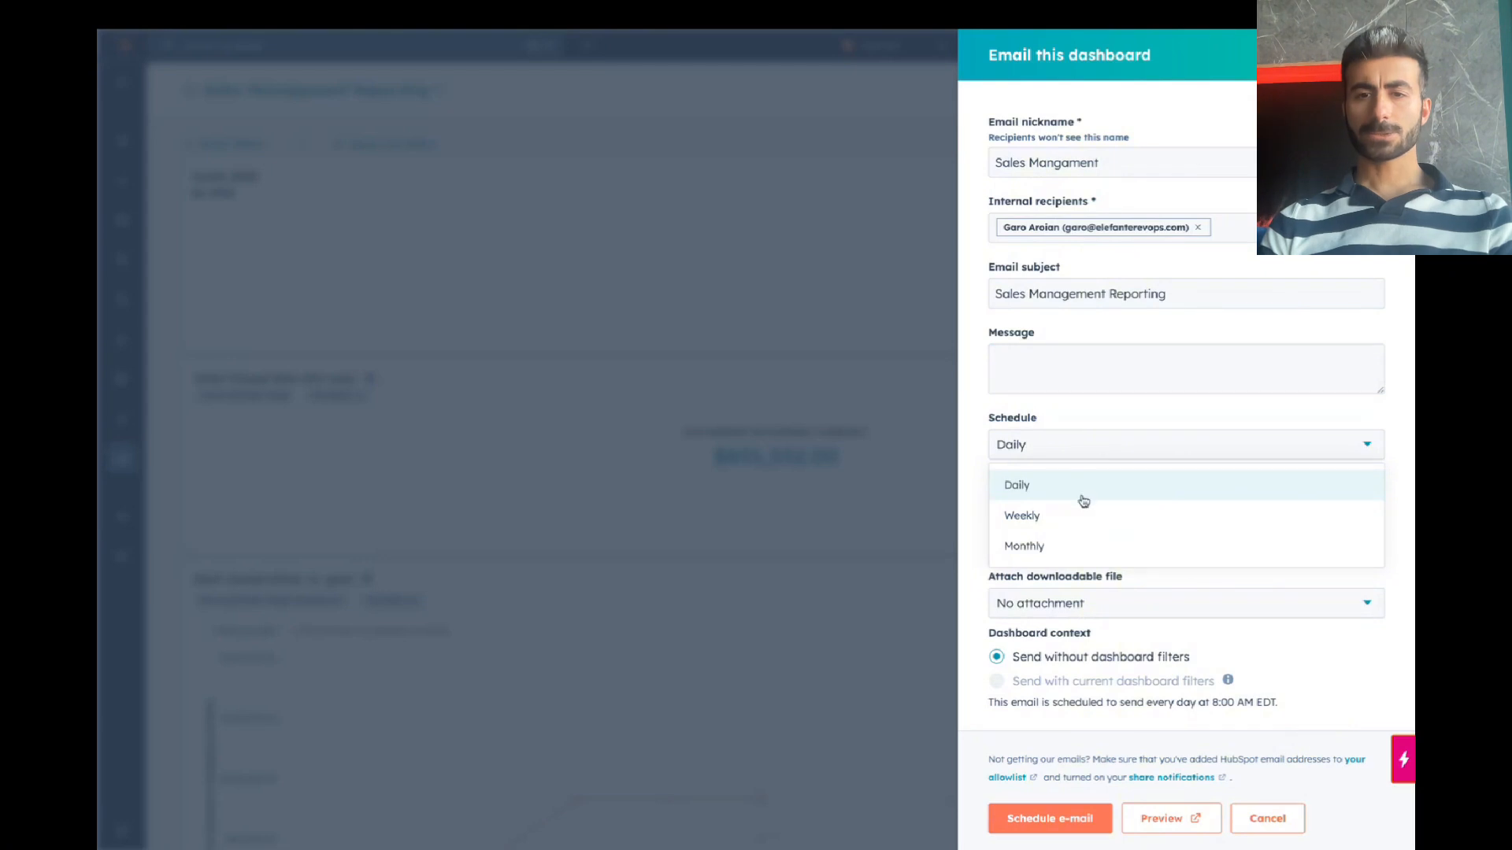
click(1100, 446)
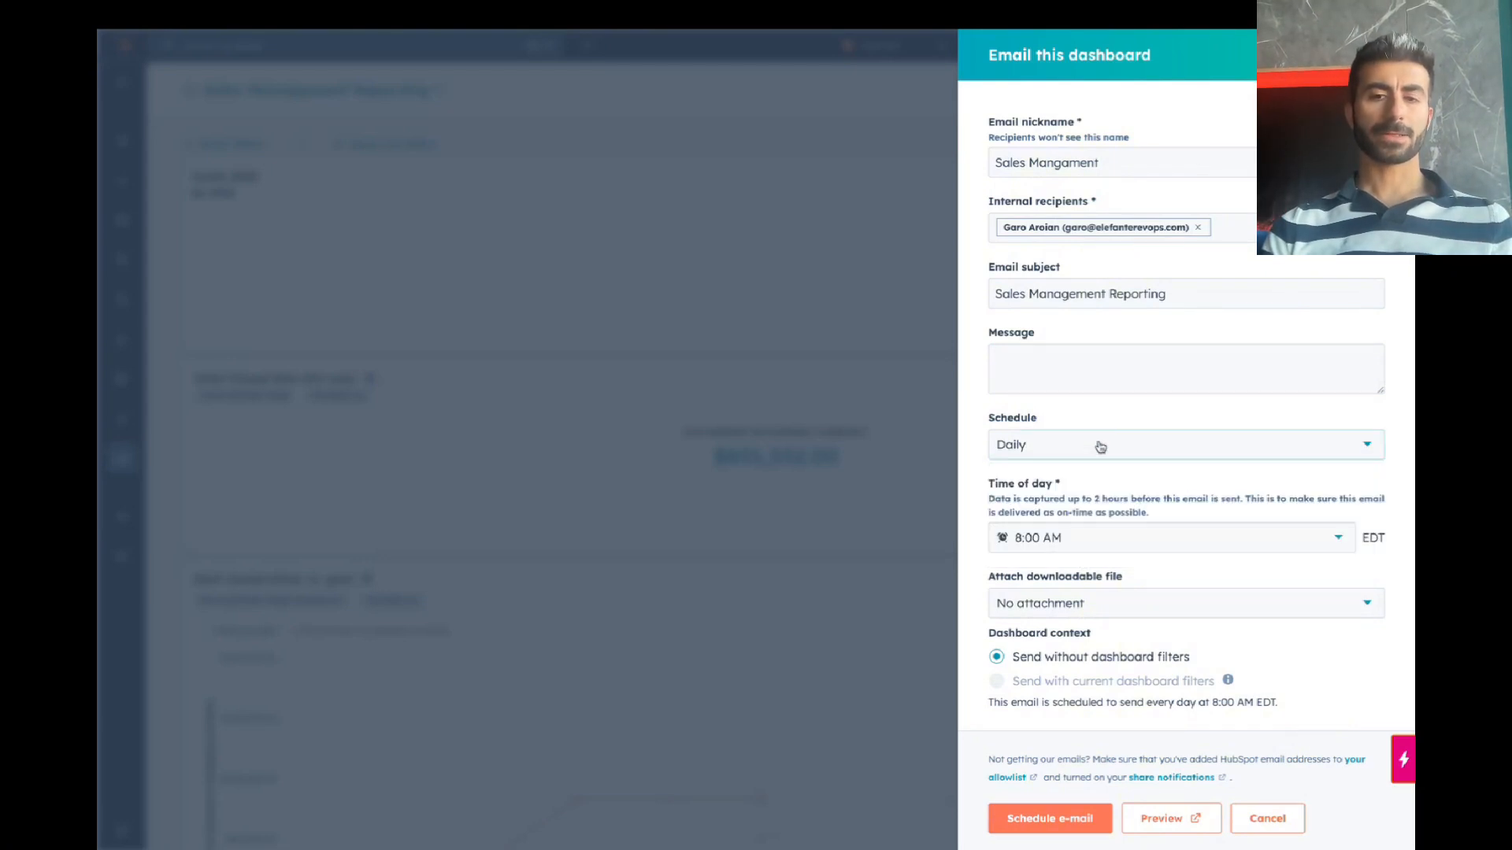
click(1095, 538)
click(1150, 496)
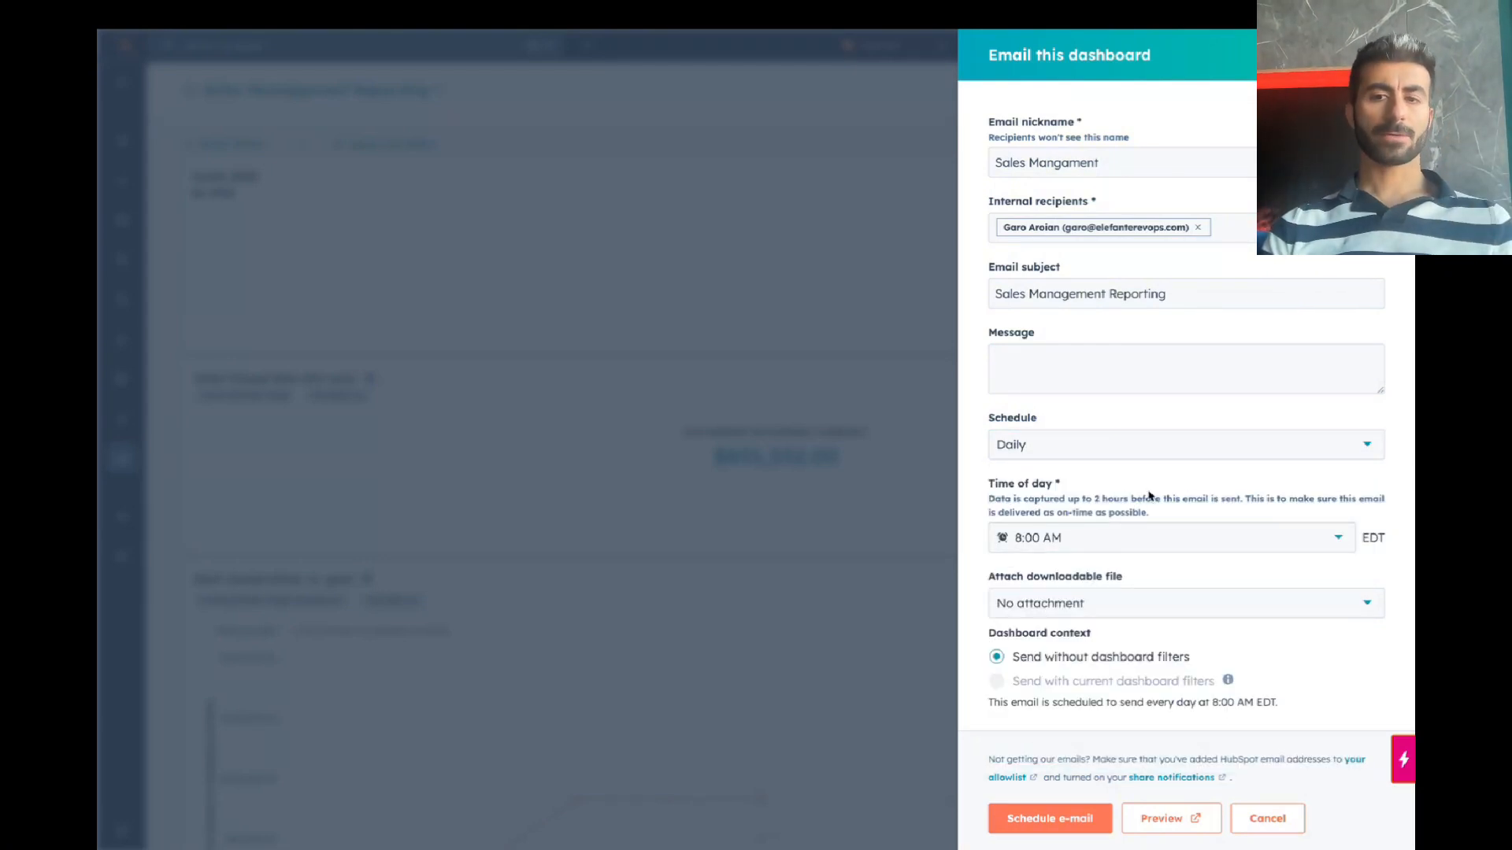
click(1096, 603)
click(1068, 719)
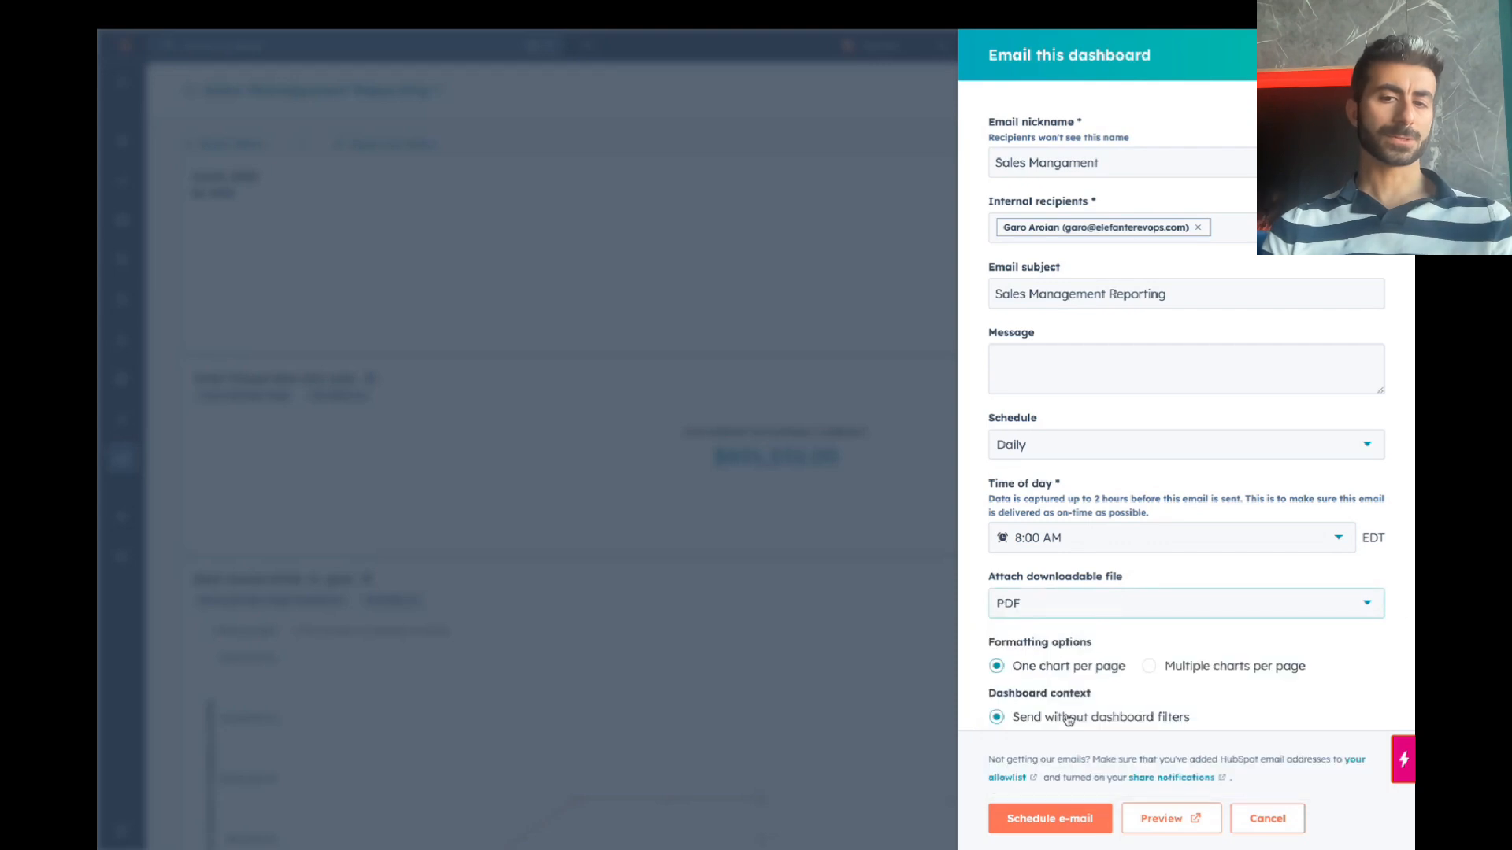
scroll(1086, 564, down, 1)
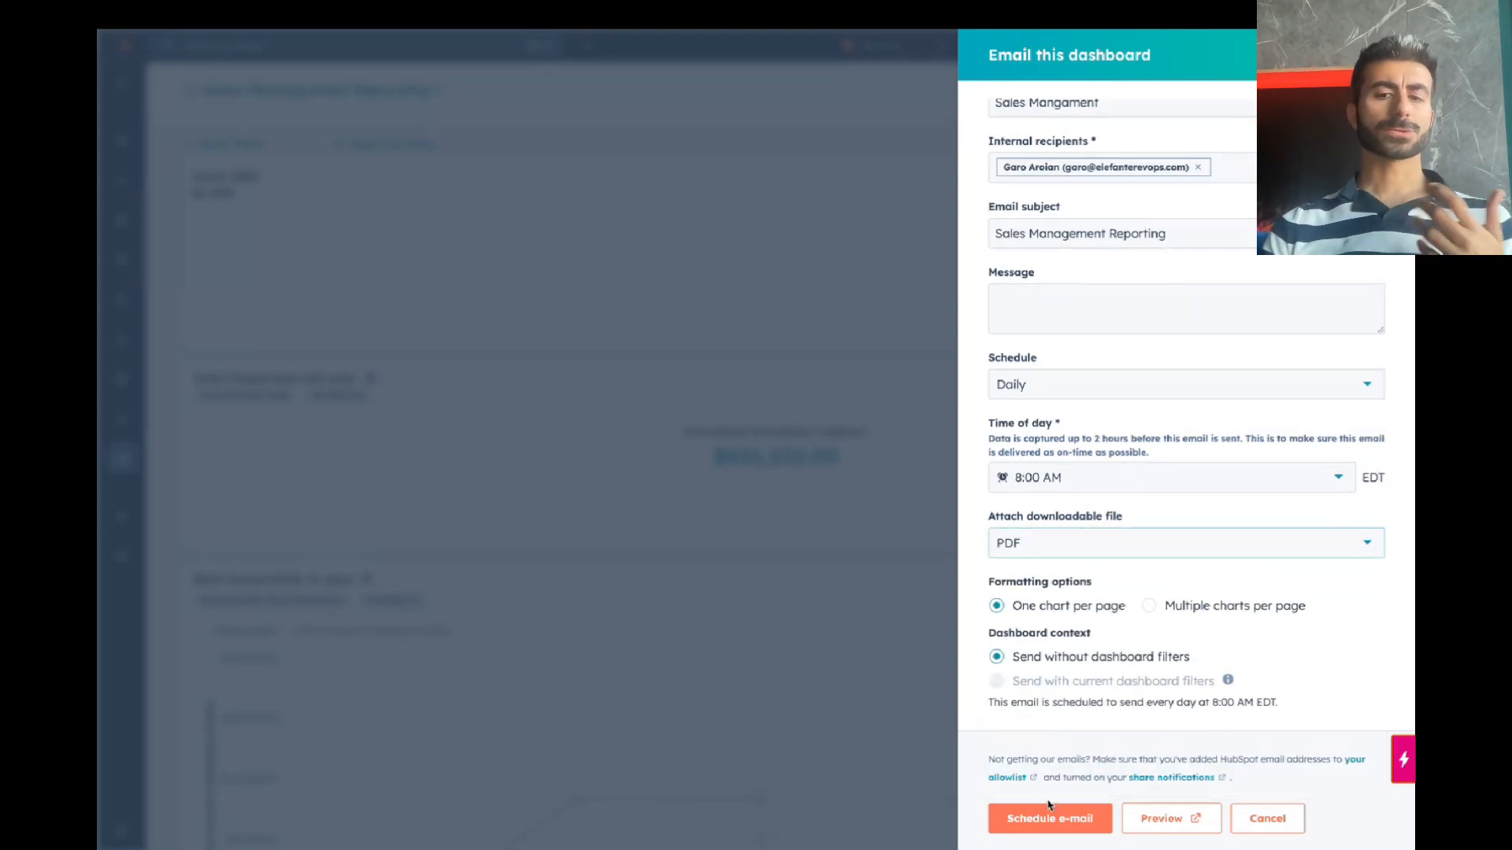
click(1062, 819)
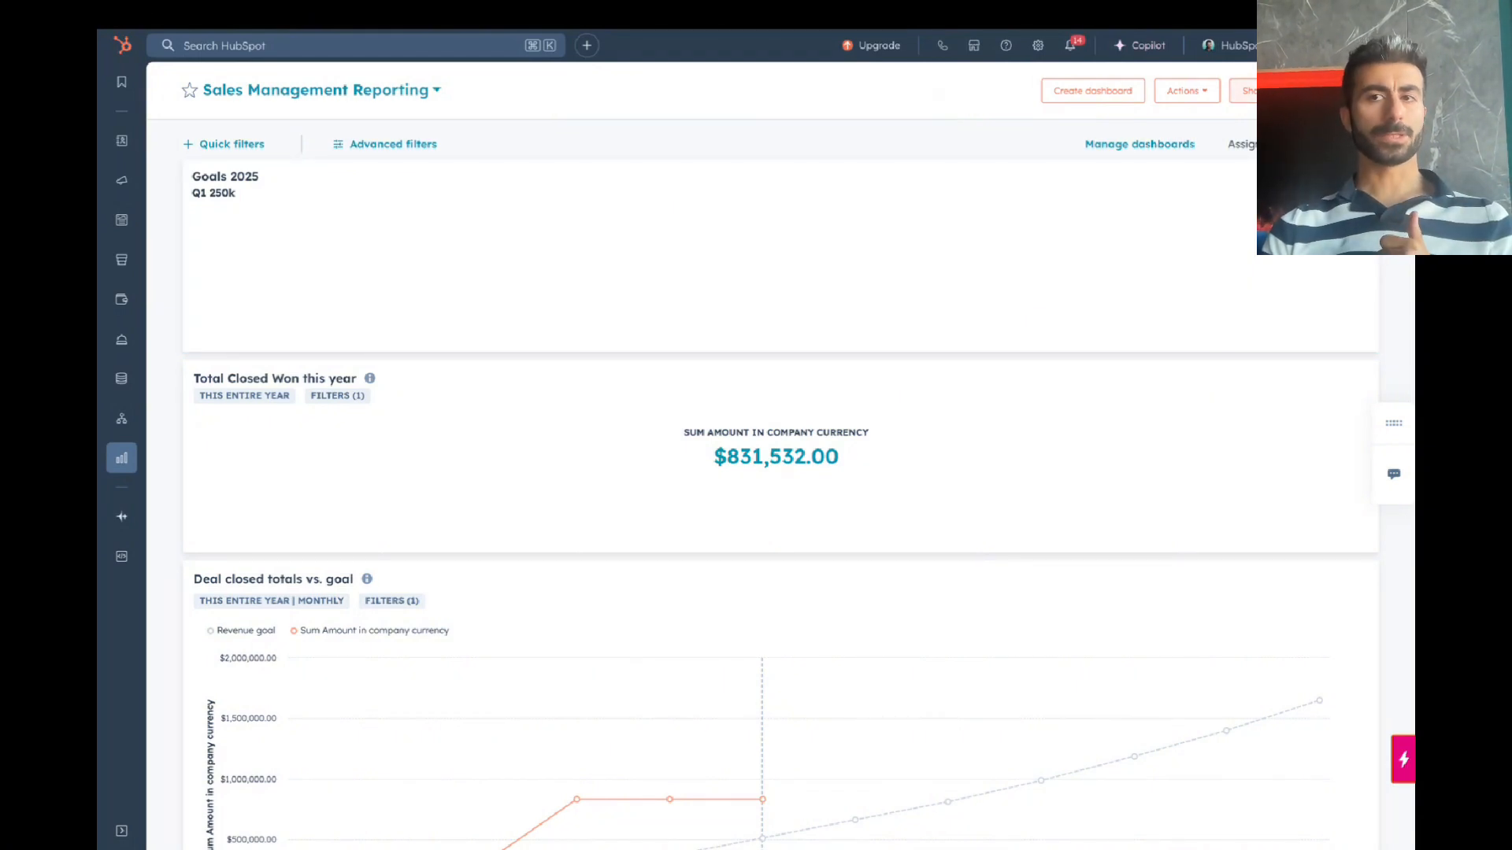
Step: Confirm the daily email is listed under recurring emails, then open the Total Closed Won report's options
click(1186, 91)
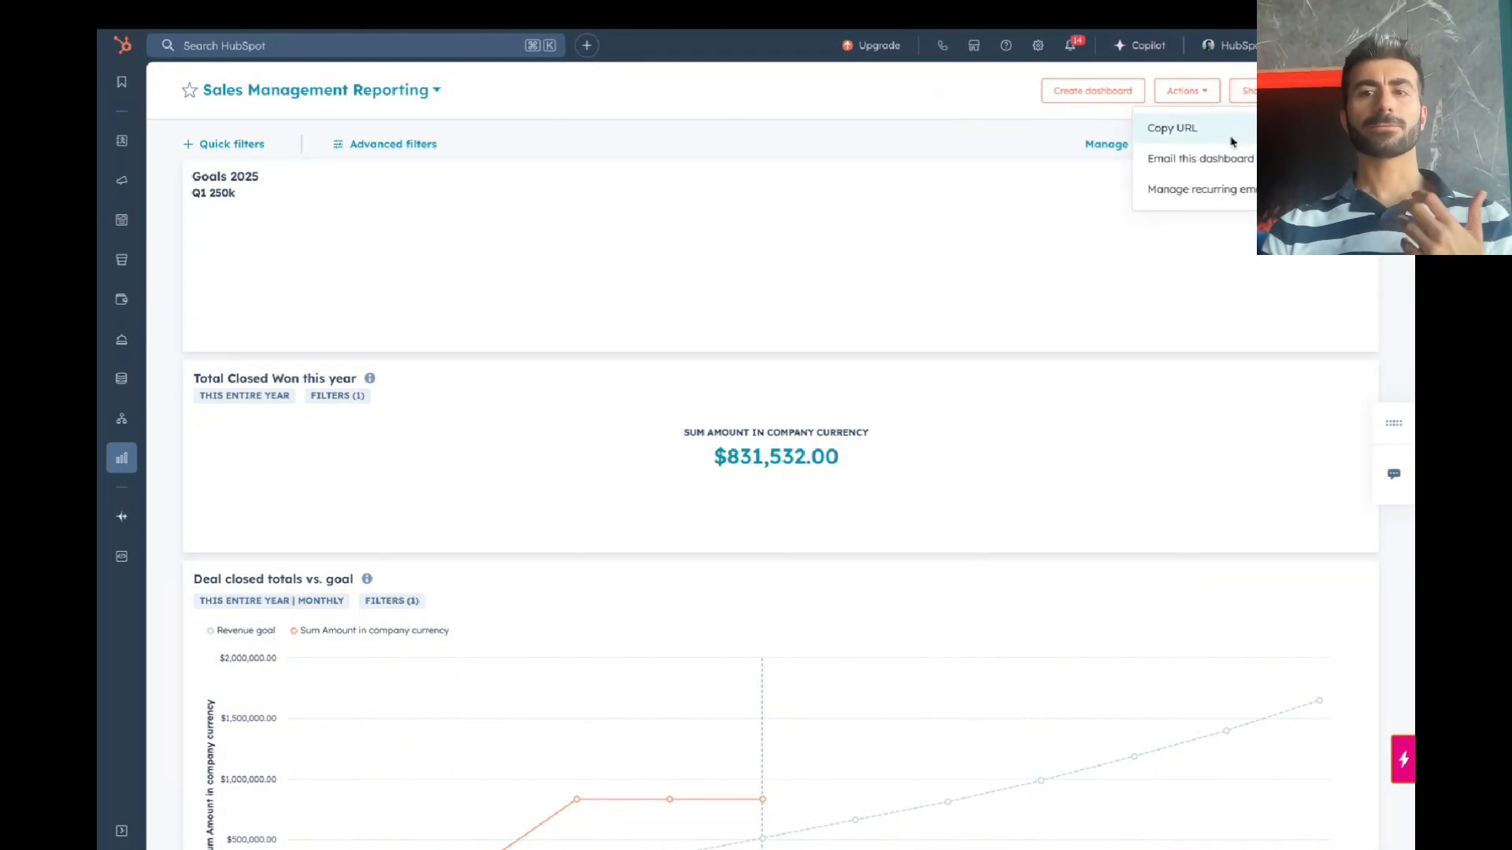
click(1216, 191)
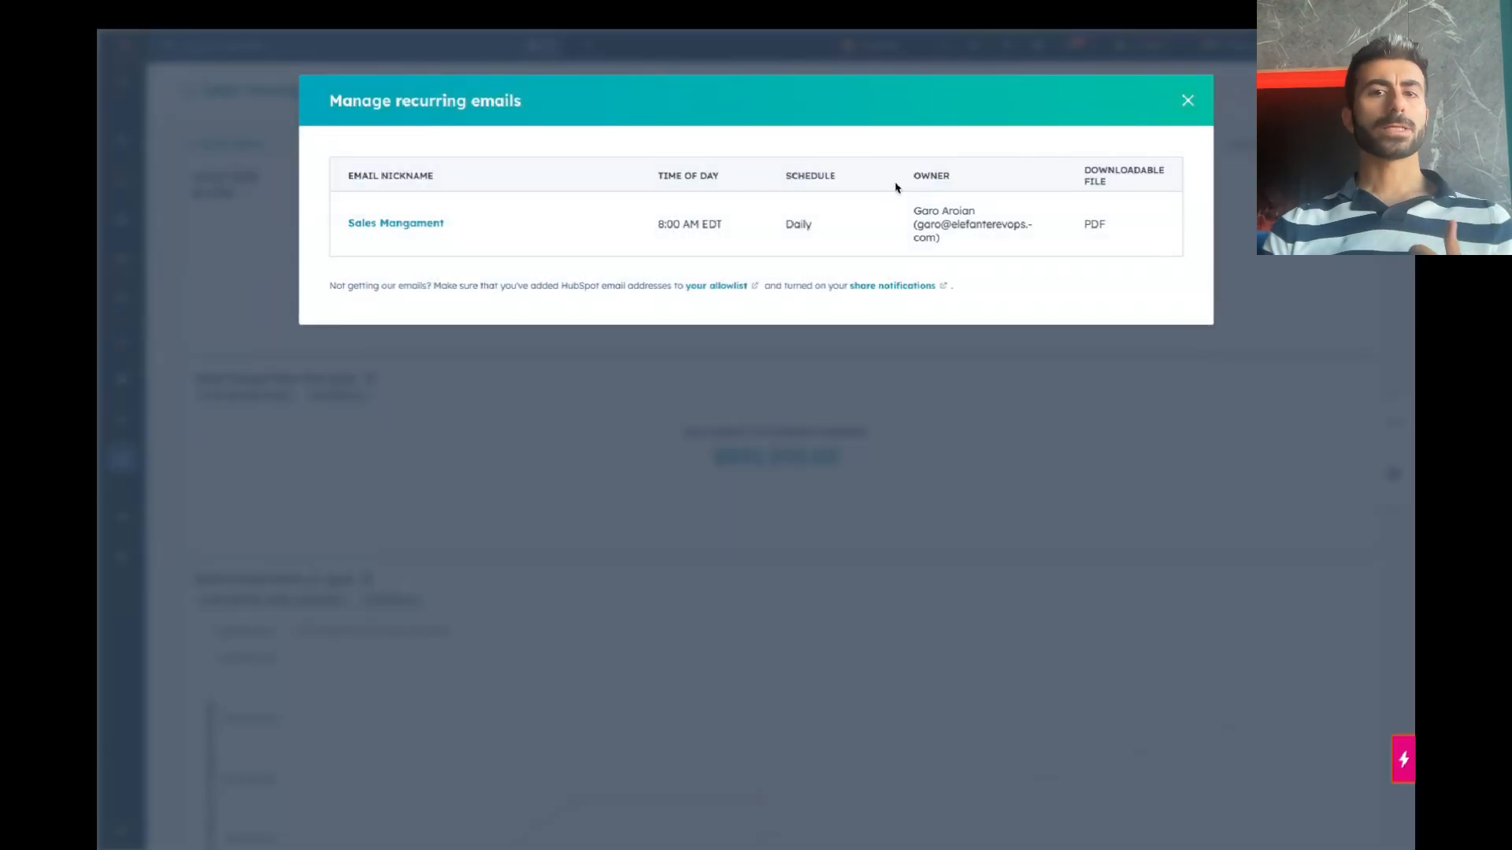
click(1188, 100)
click(1361, 378)
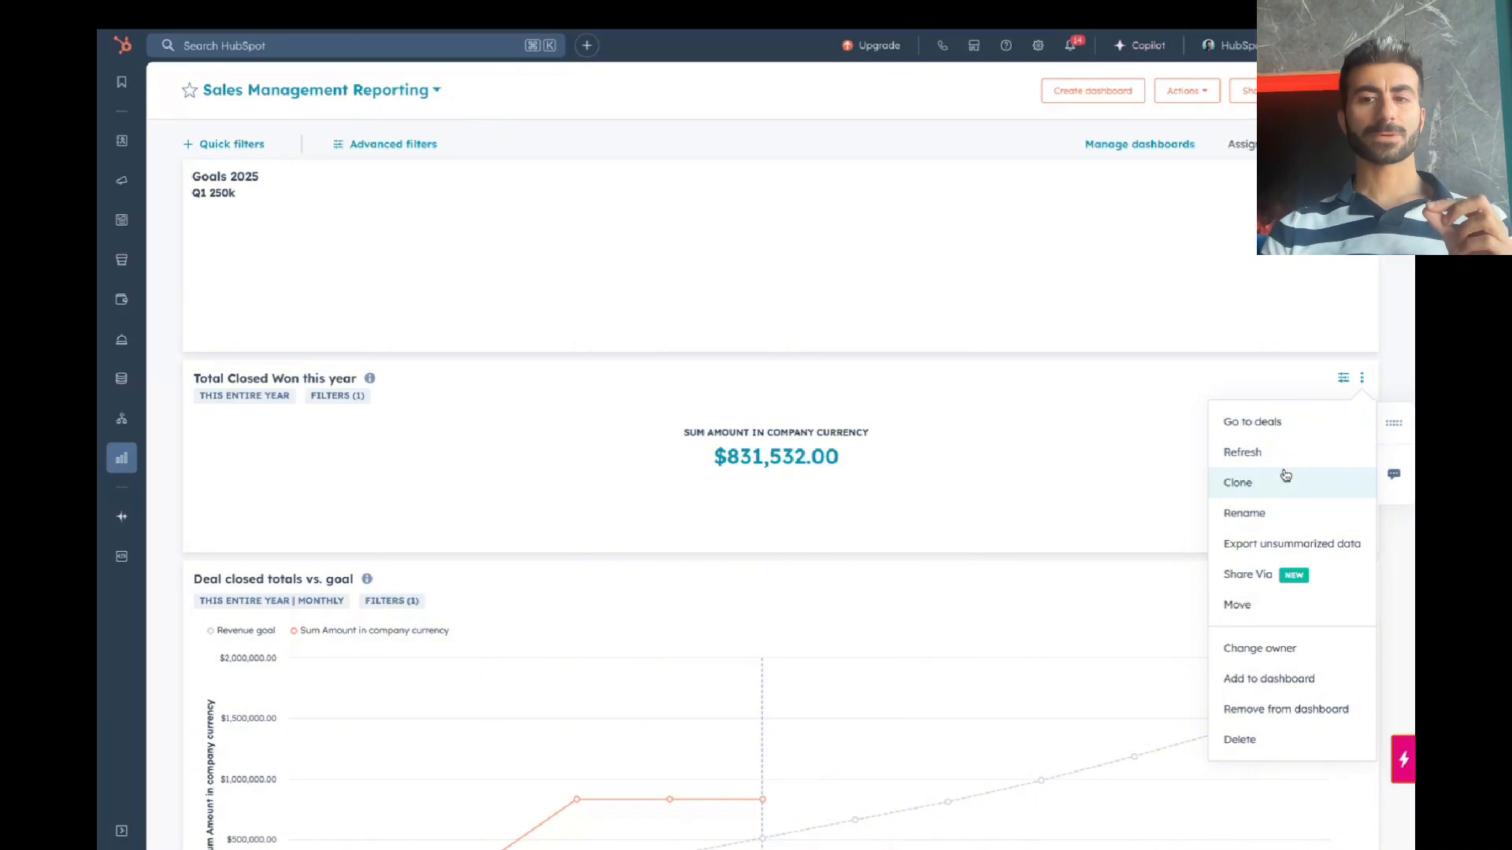
Step: Dismiss the report's sharing options and open the options menu of the Pipeline Value by Type chart
click(1252, 574)
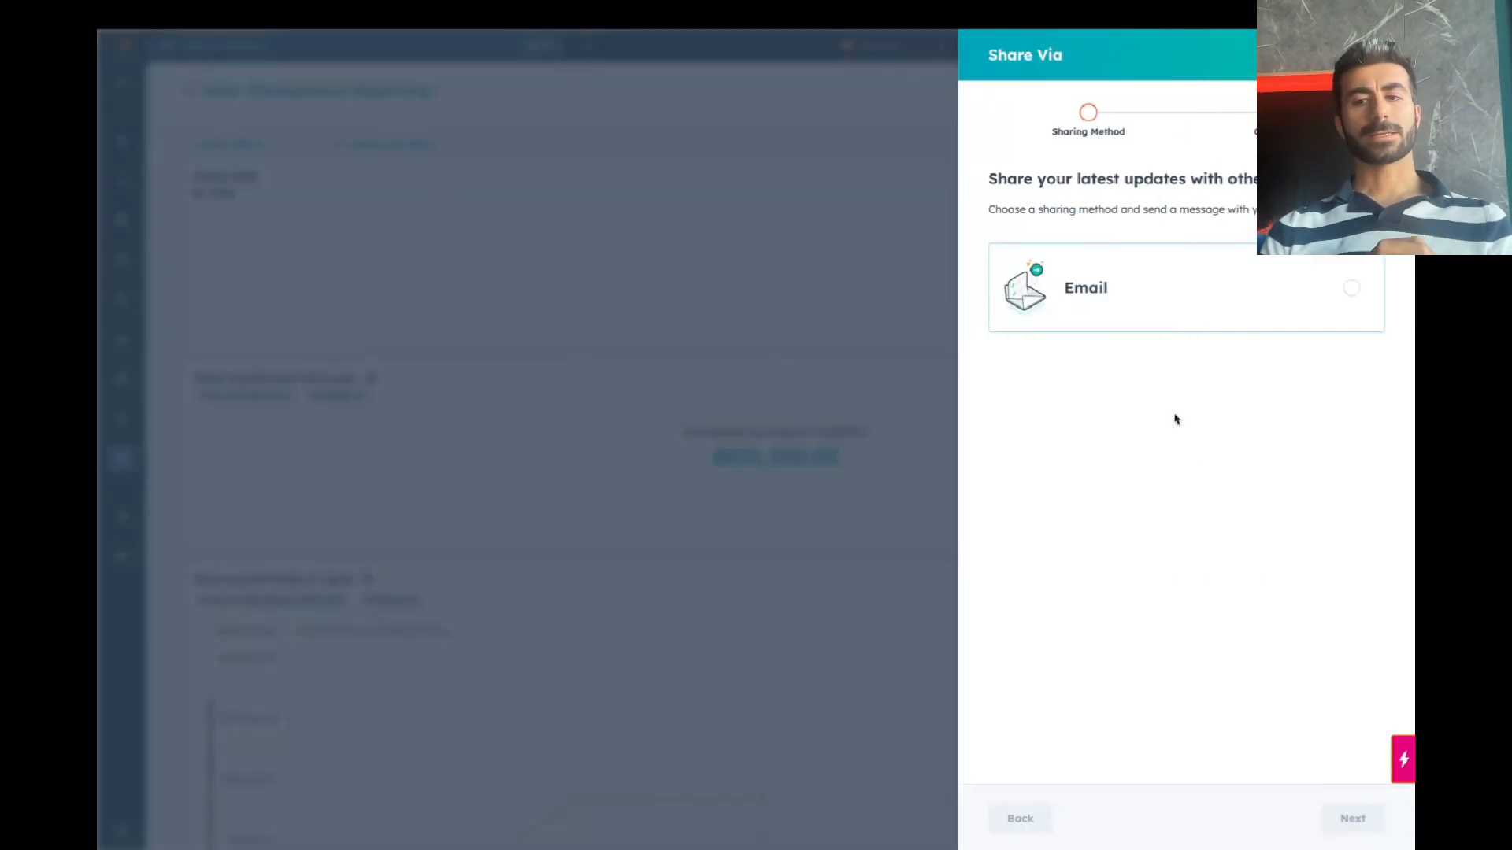
key(Escape)
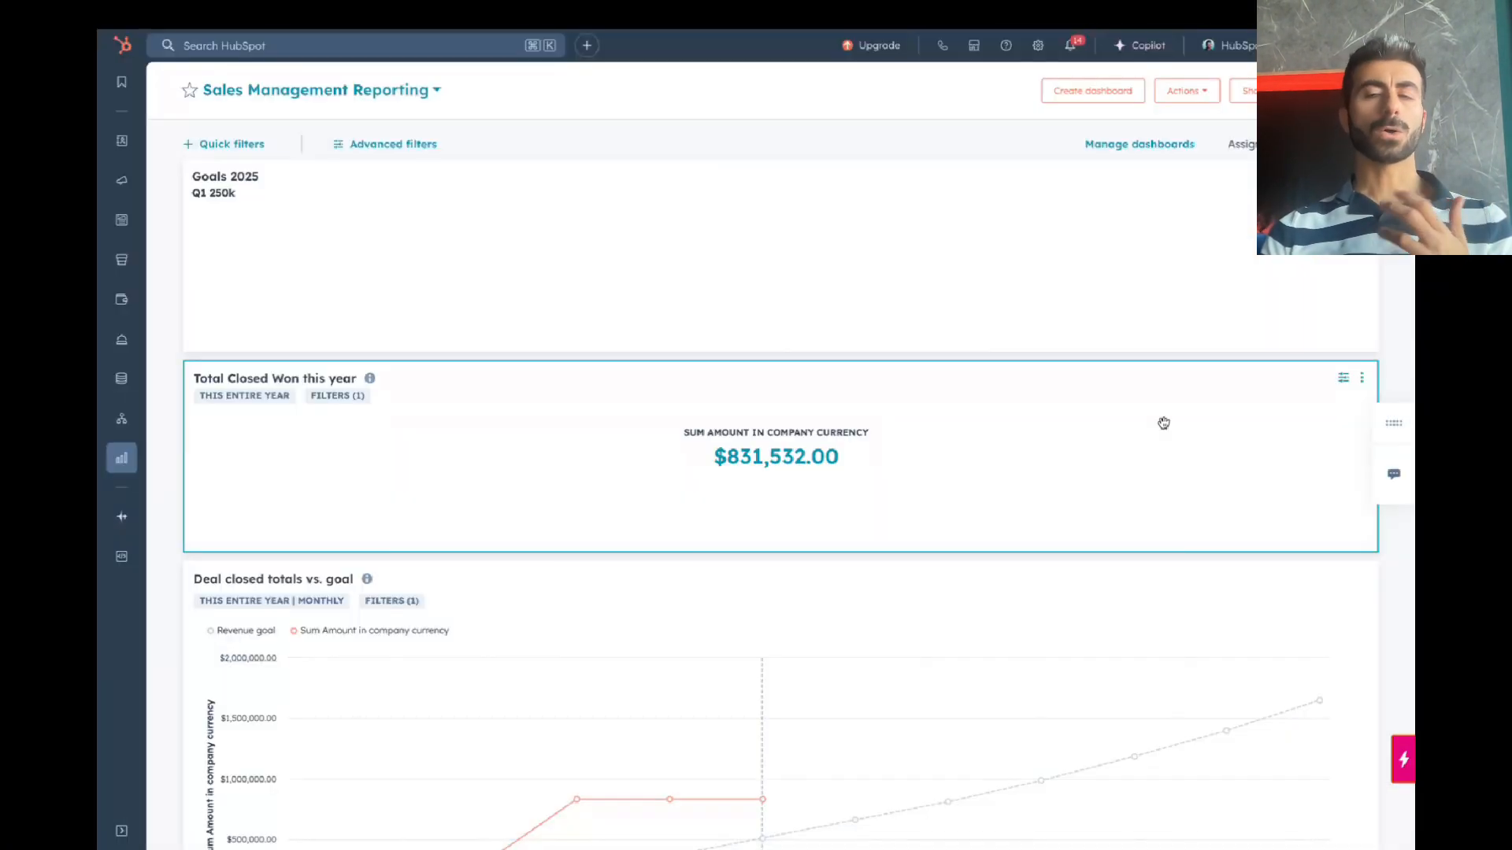
scroll(1163, 423, down, 5)
scroll(1164, 424, down, 3)
scroll(1163, 424, up, 5)
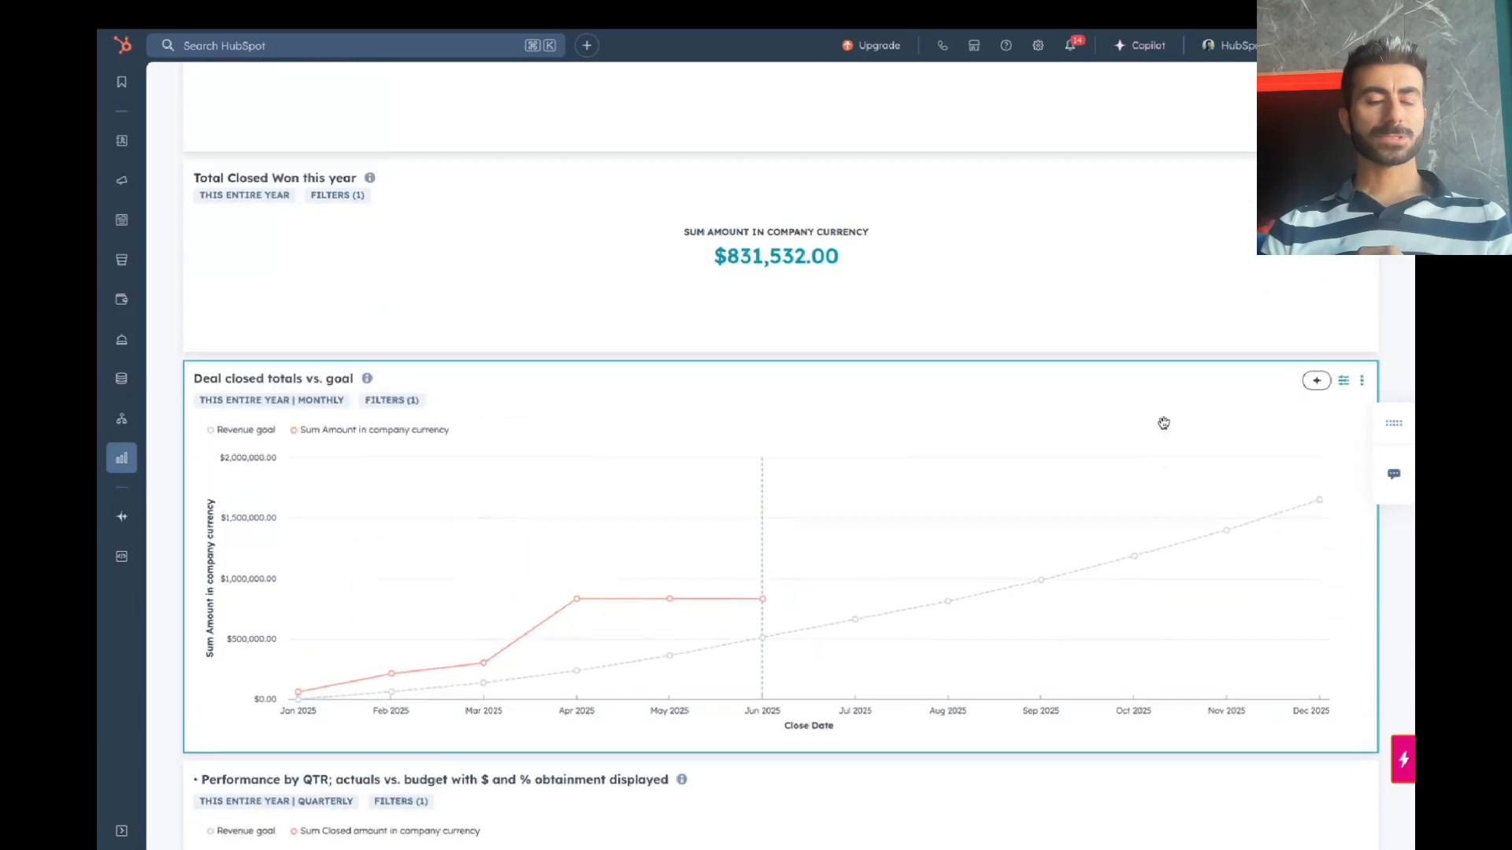
scroll(1164, 424, up, 3)
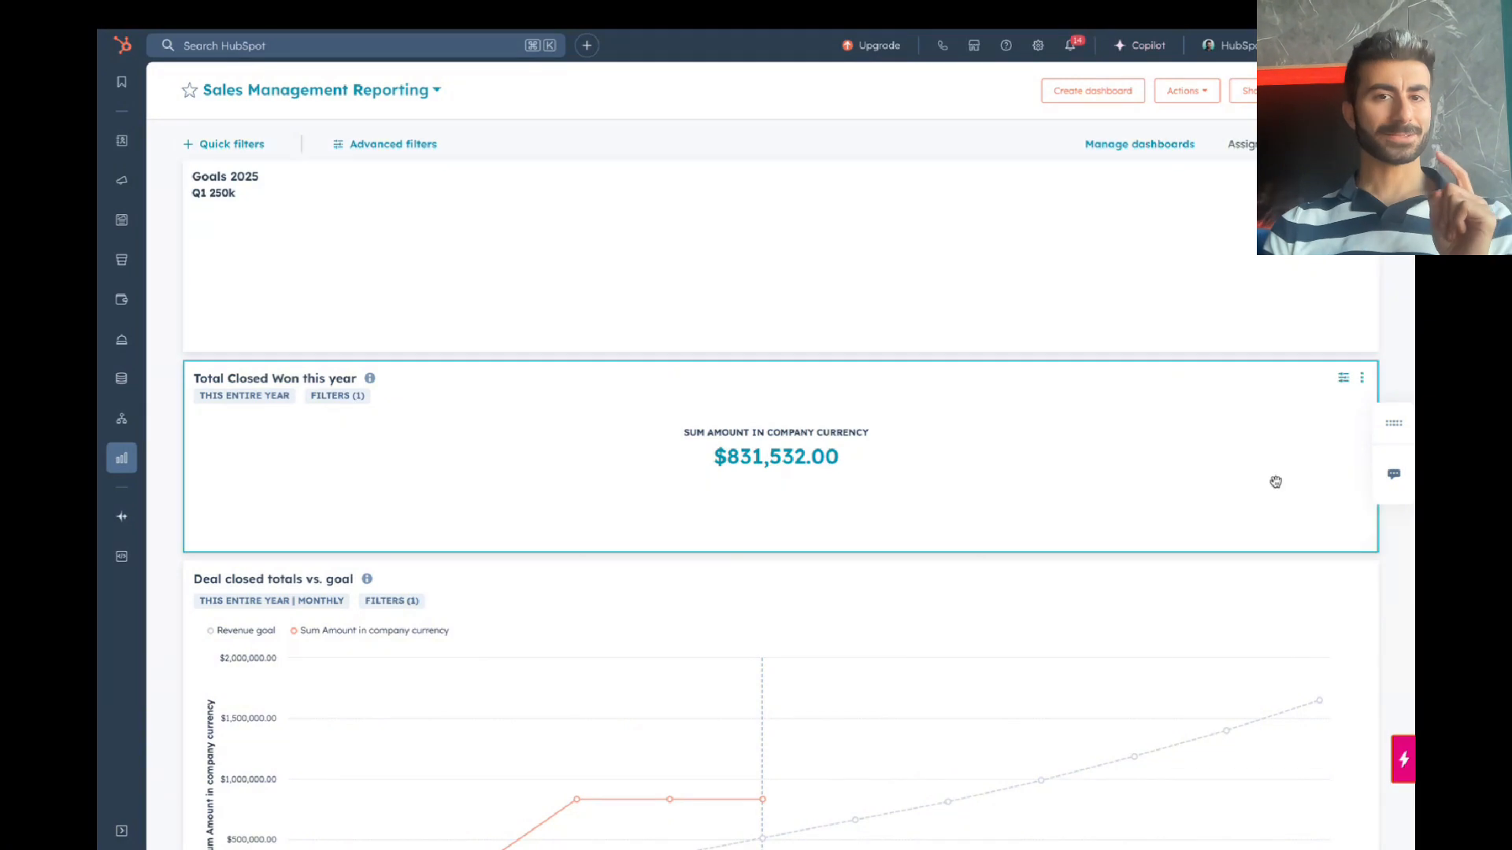
scroll(1276, 482, down, 10)
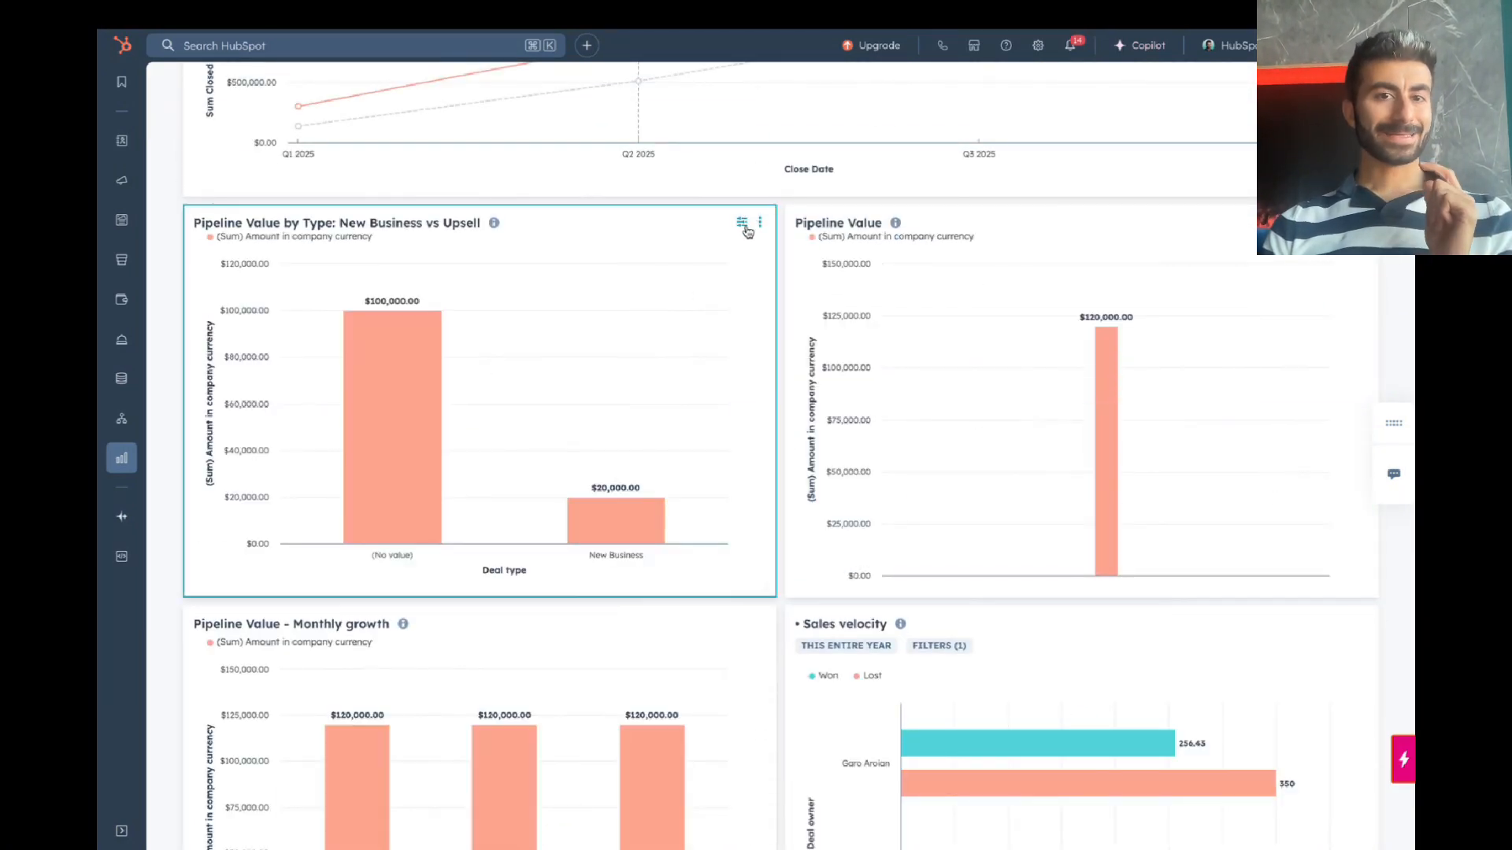
click(761, 225)
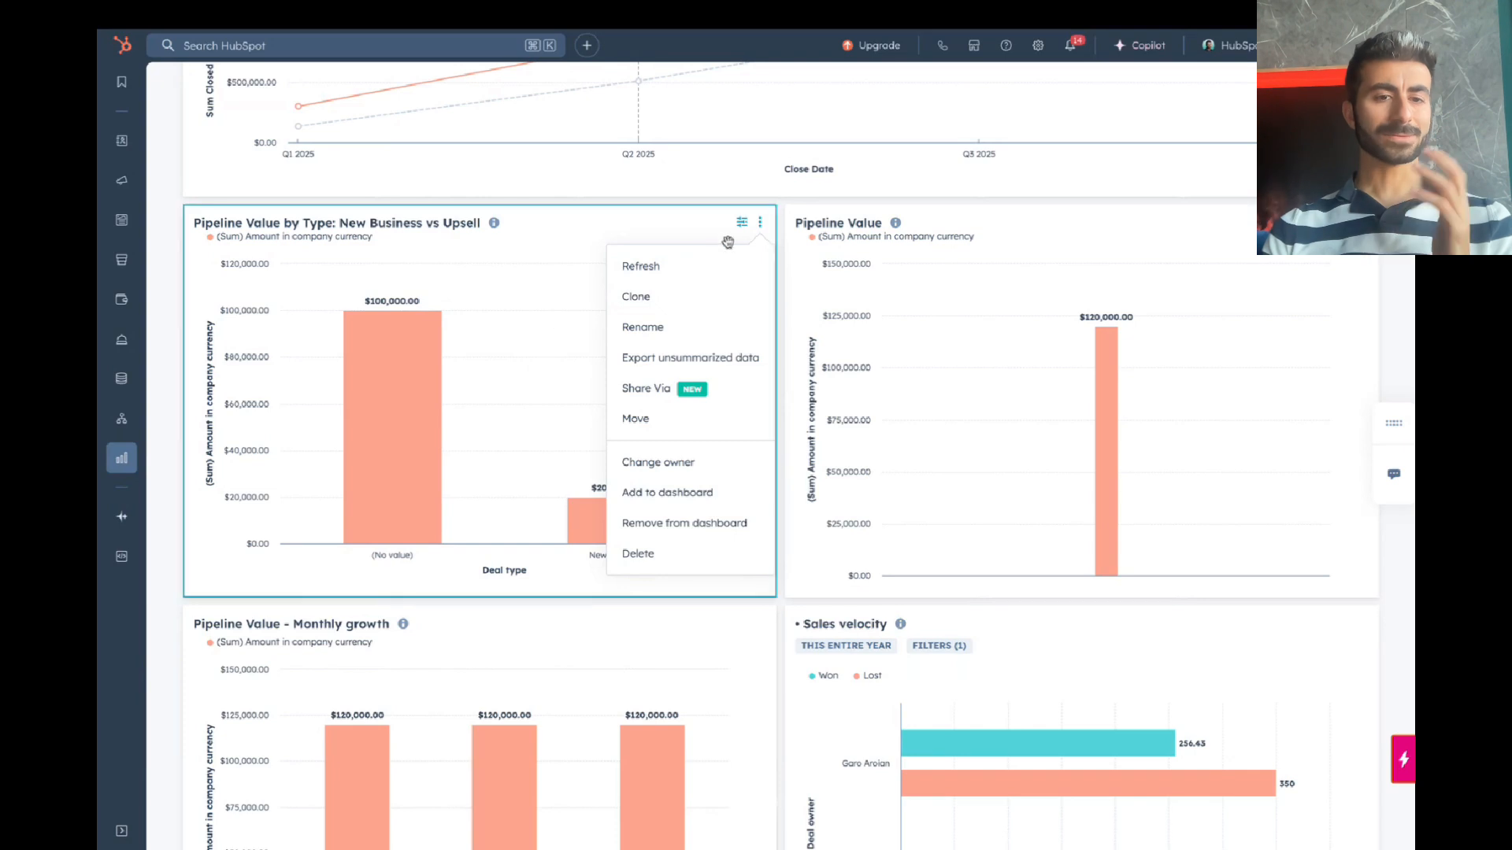
Step: Open the Pipeline Value by Type report in the editor and switch its colour palette to My brand kit
click(742, 224)
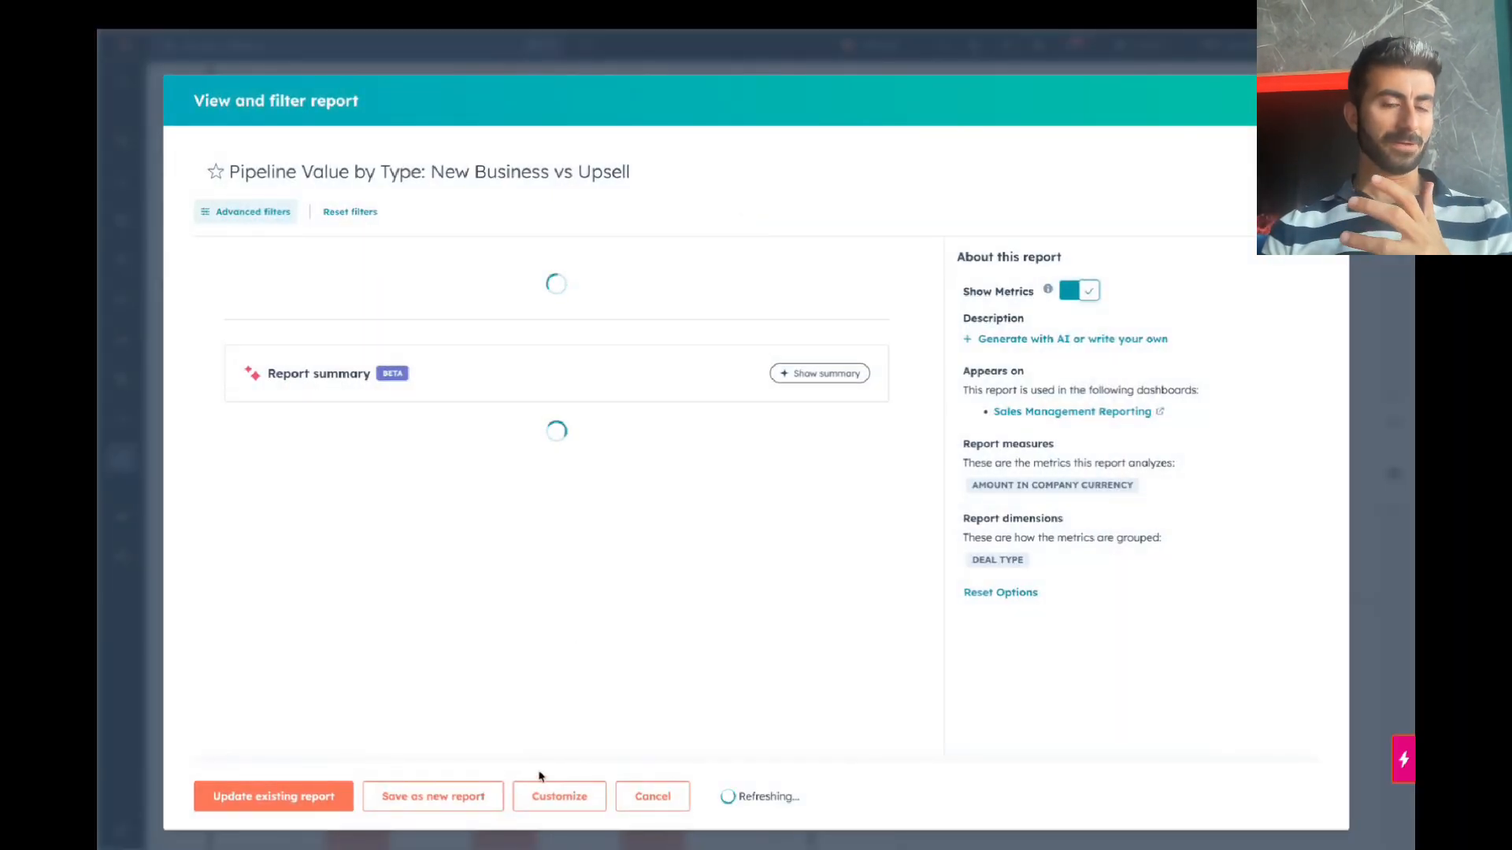
click(559, 797)
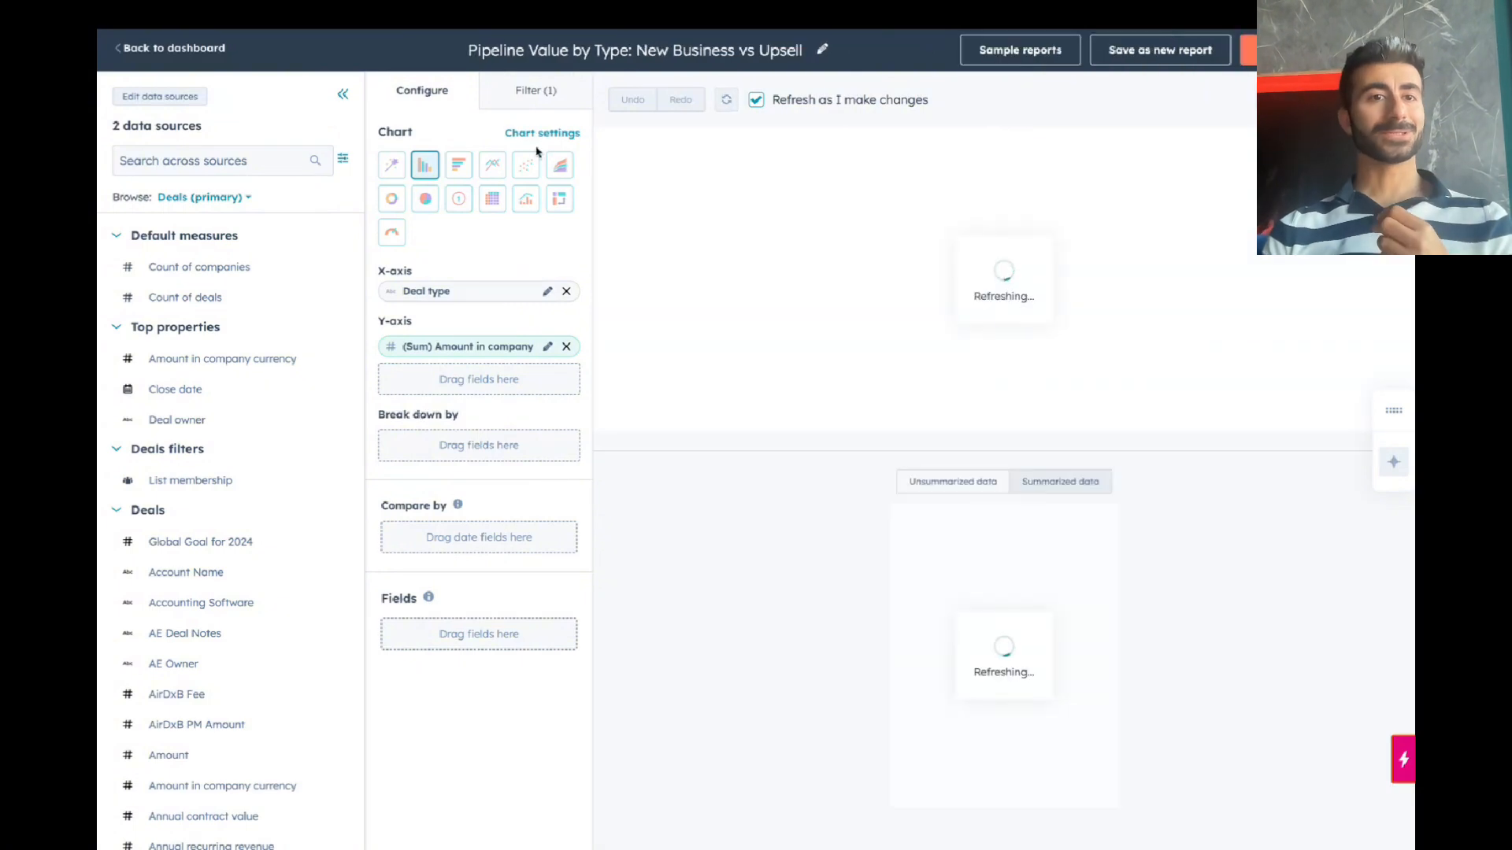
click(550, 92)
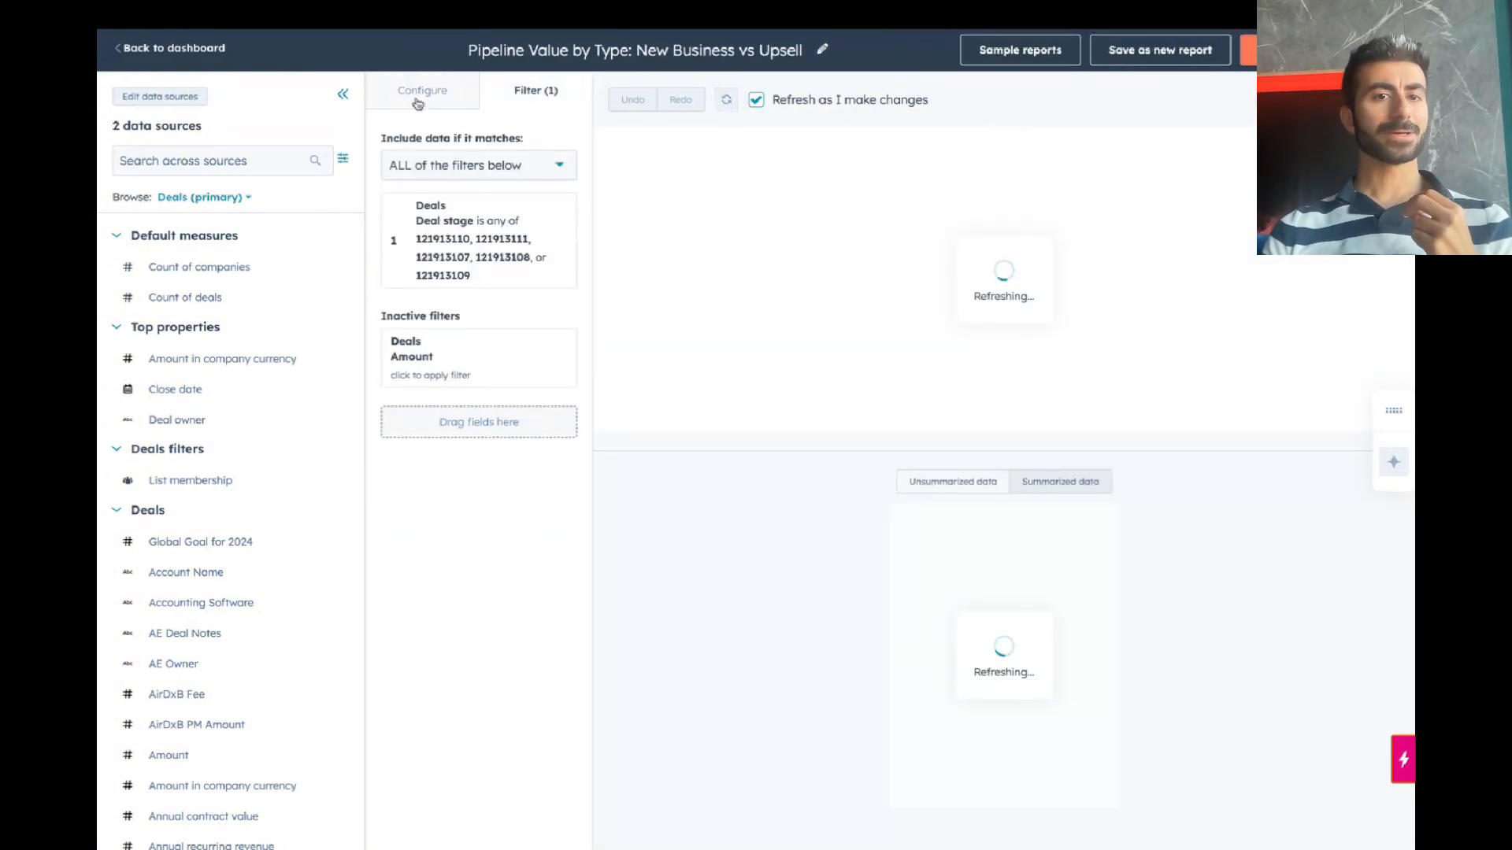
click(417, 102)
click(534, 133)
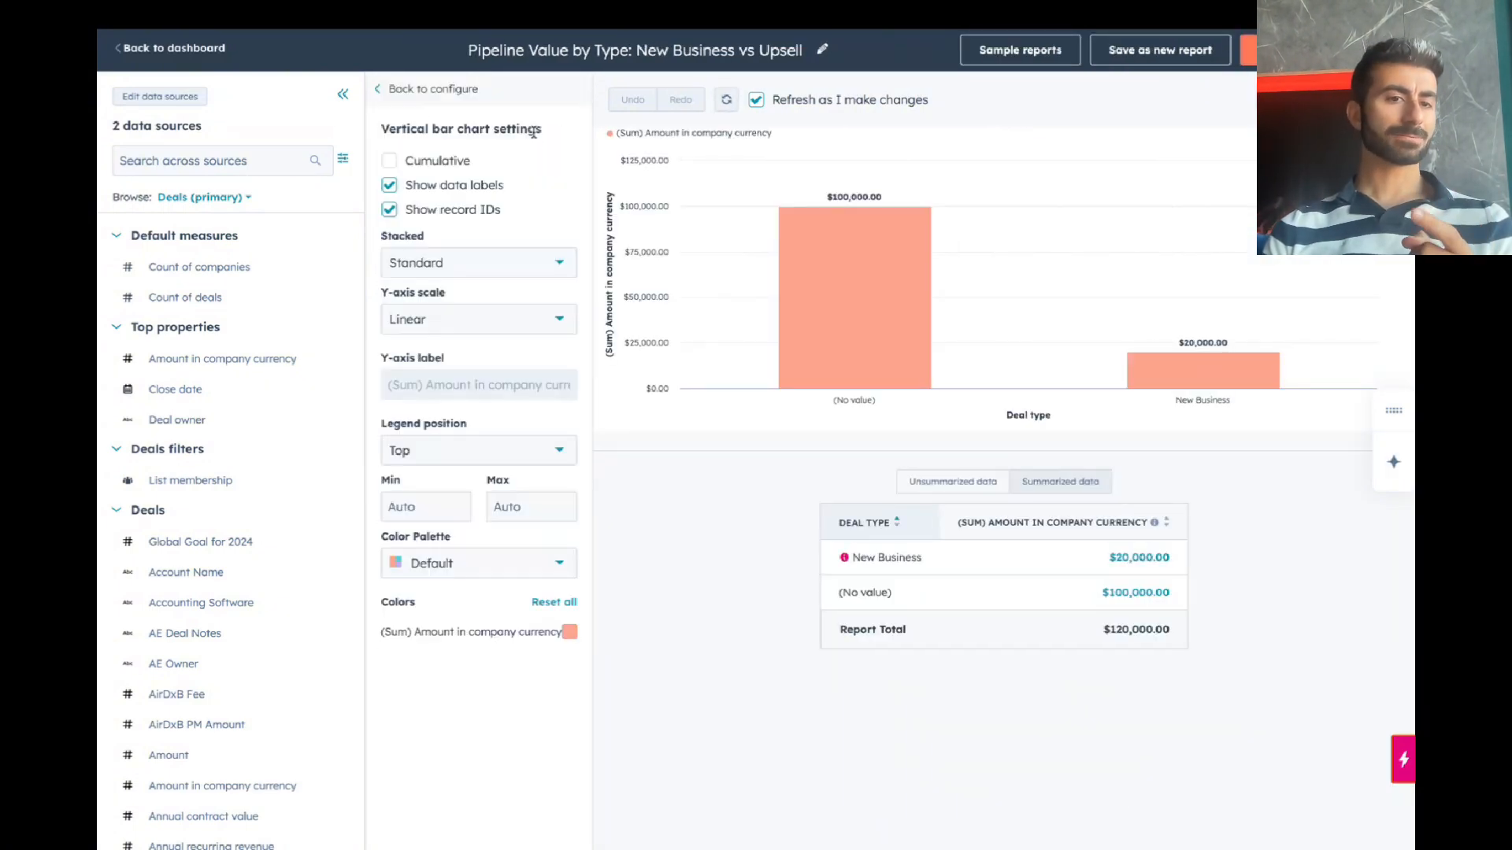
click(455, 564)
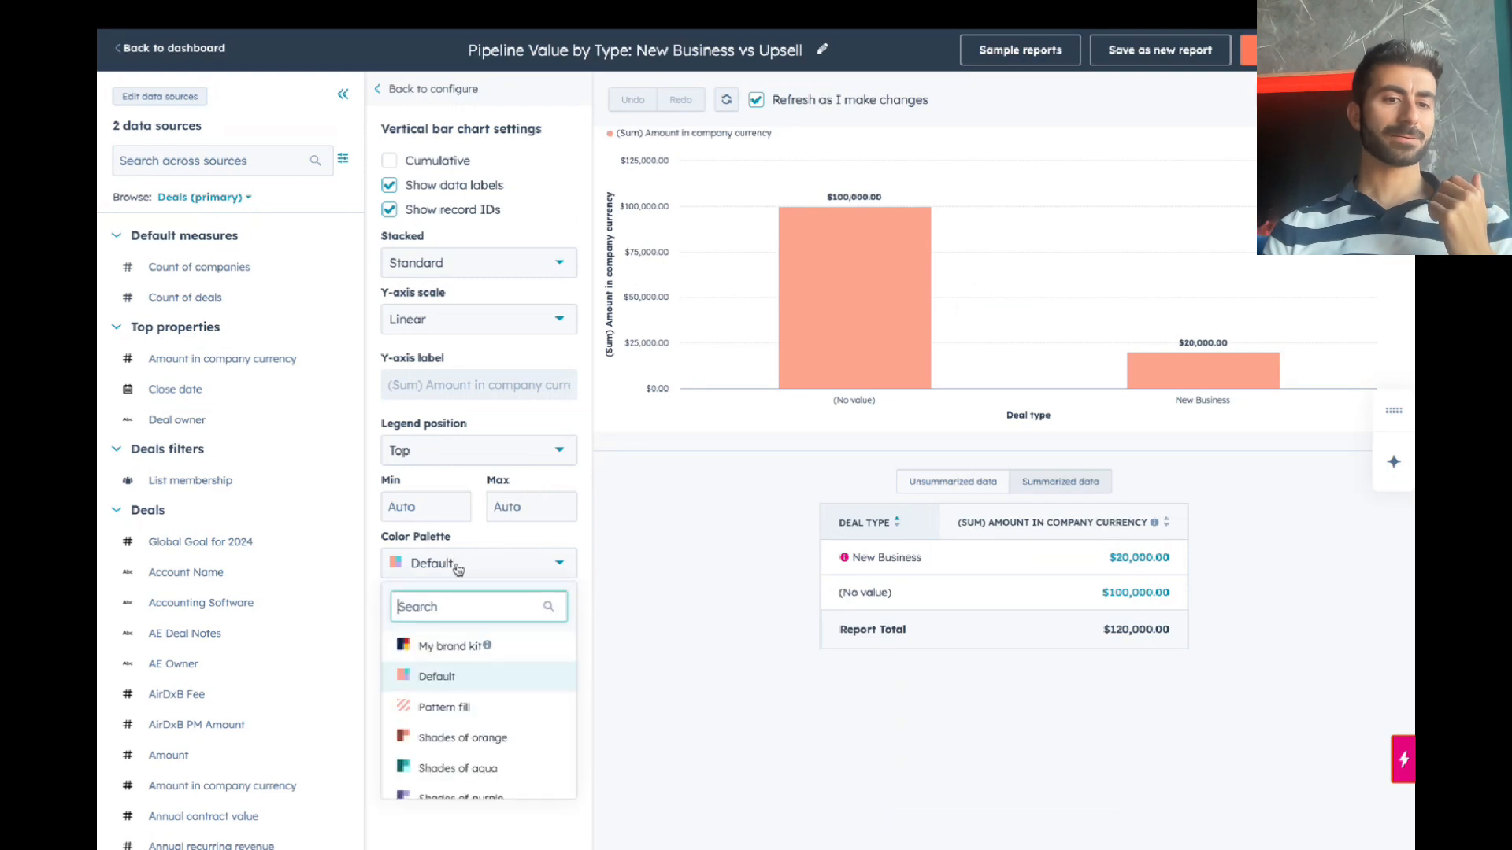
scroll(472, 677, down, 5)
scroll(457, 693, down, 8)
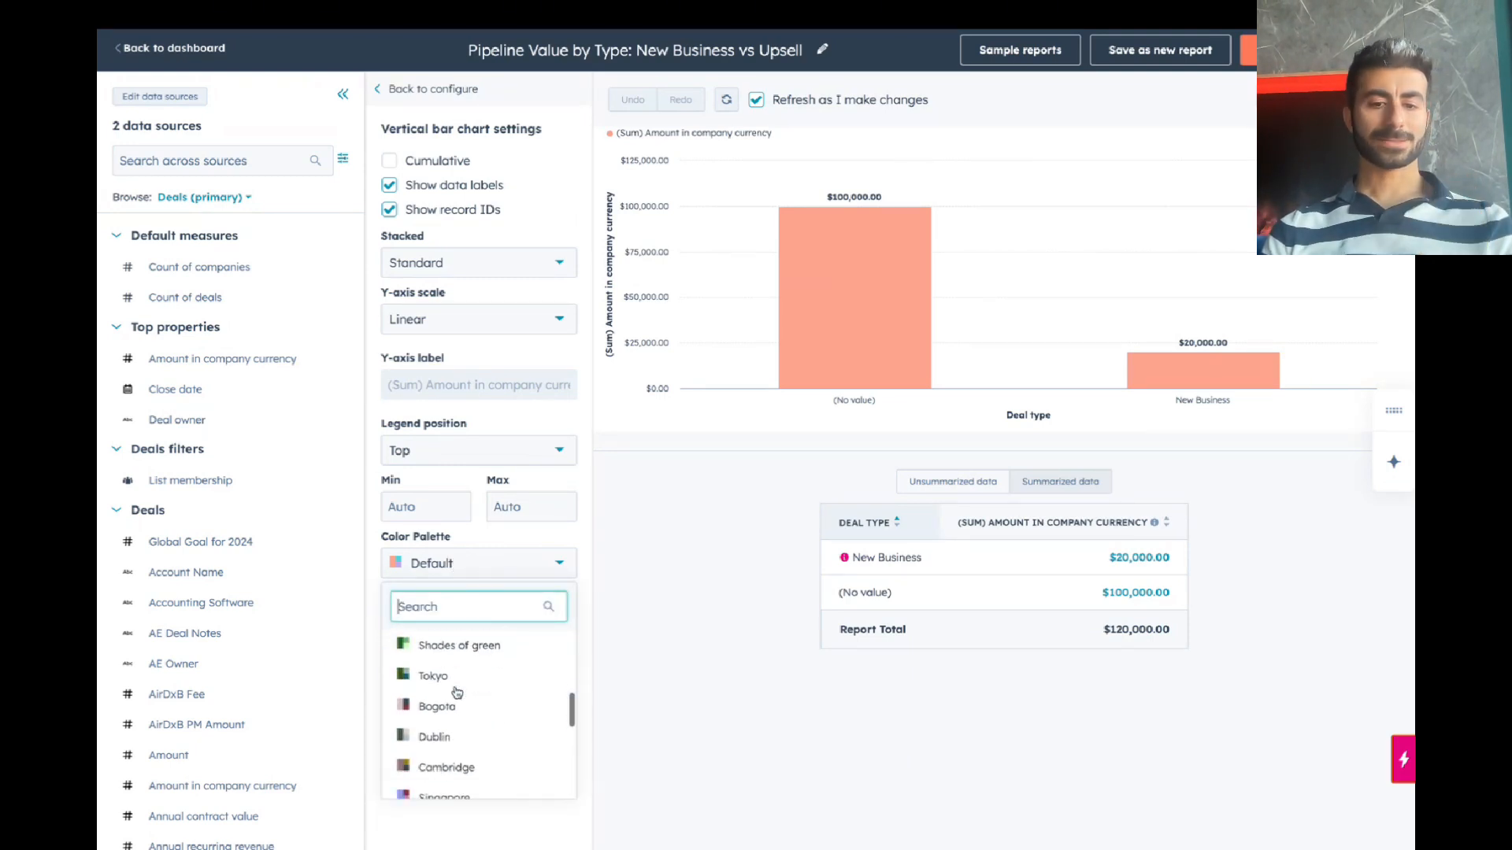
text(m)
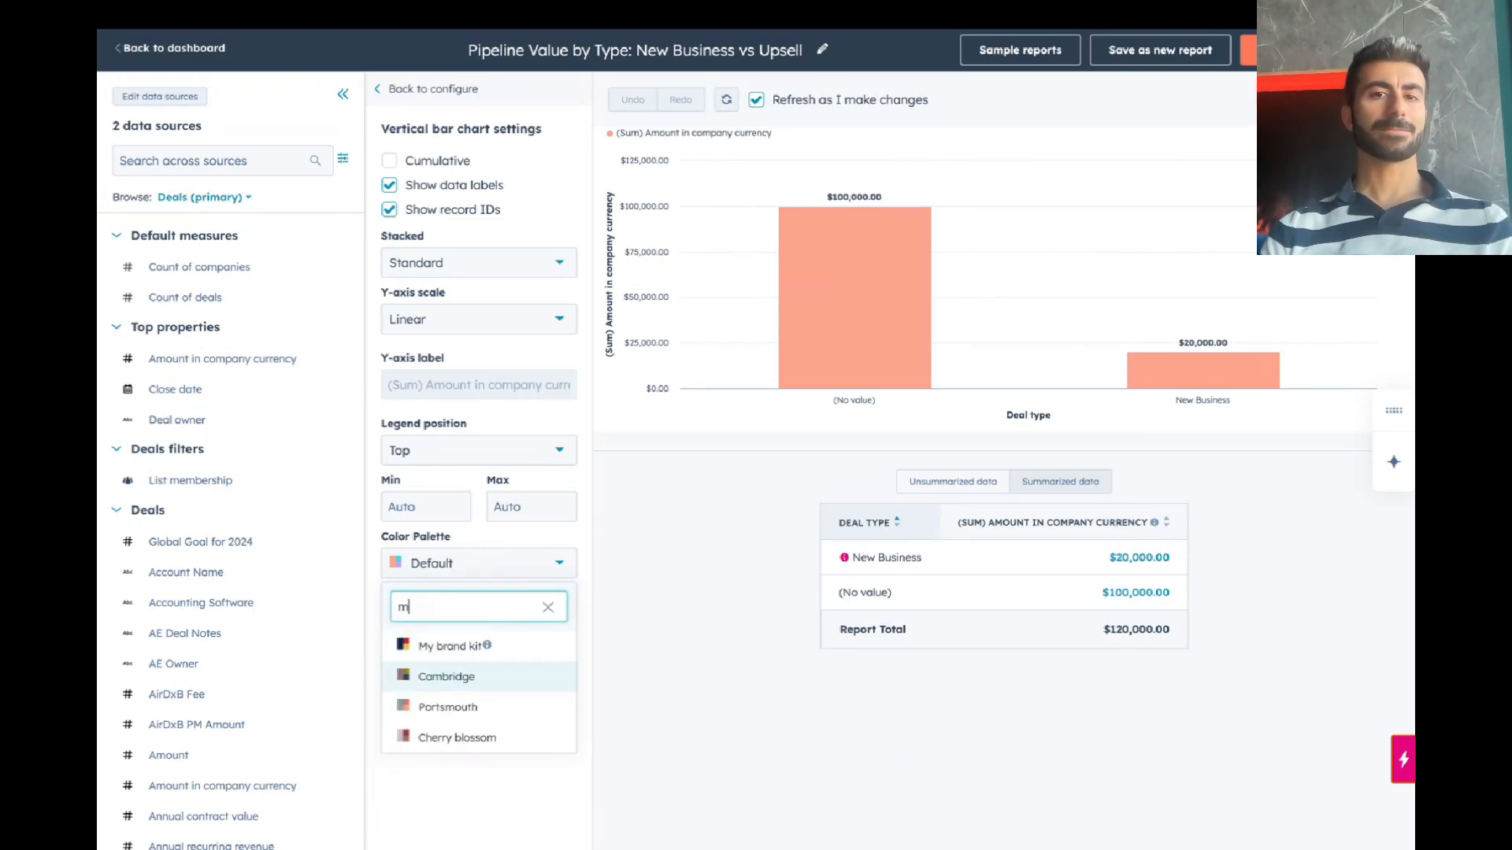
key(Return)
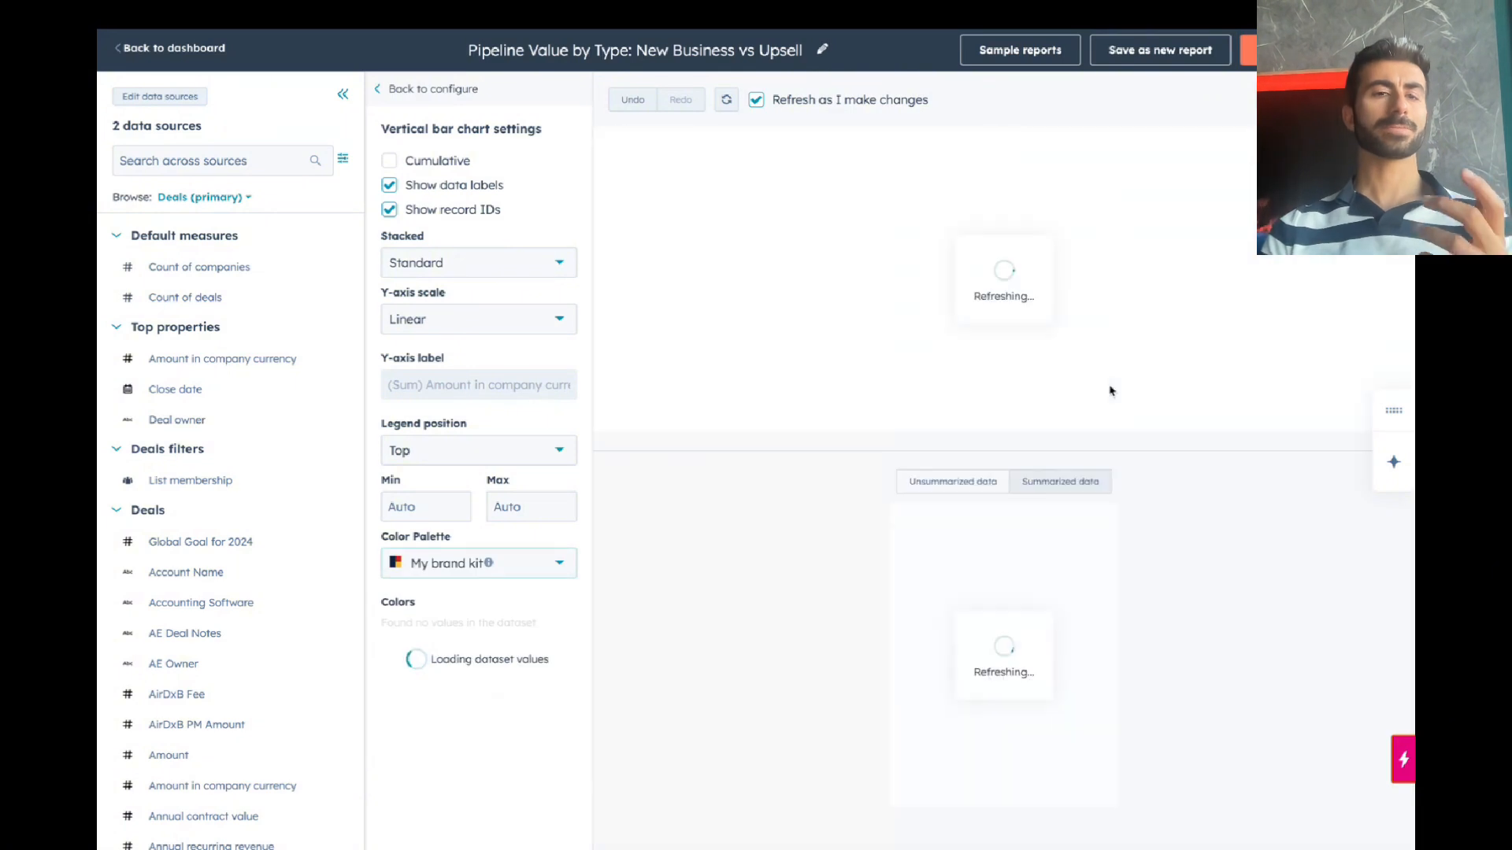